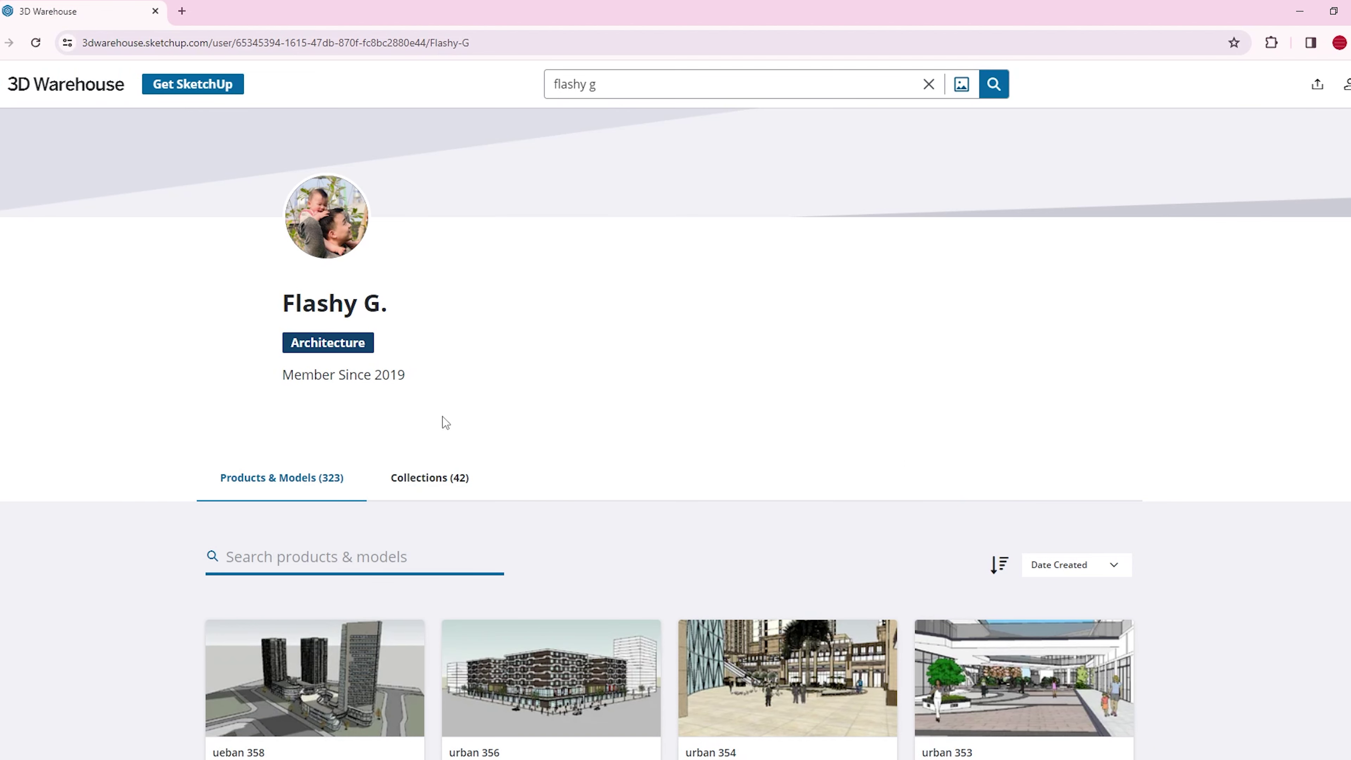
Browse through the creator's published models on their 3D Warehouse profile page
scroll(542, 413, down, 20)
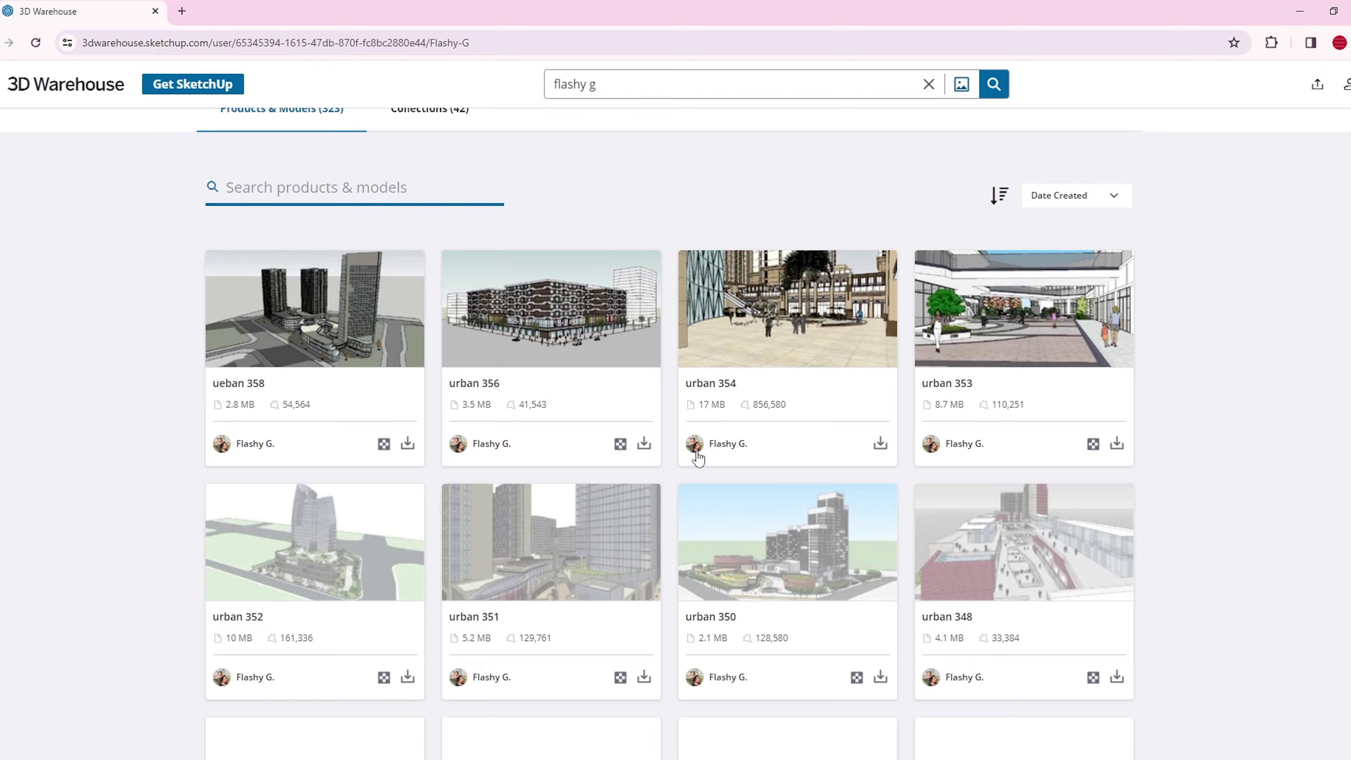
scroll(704, 474, down, 20)
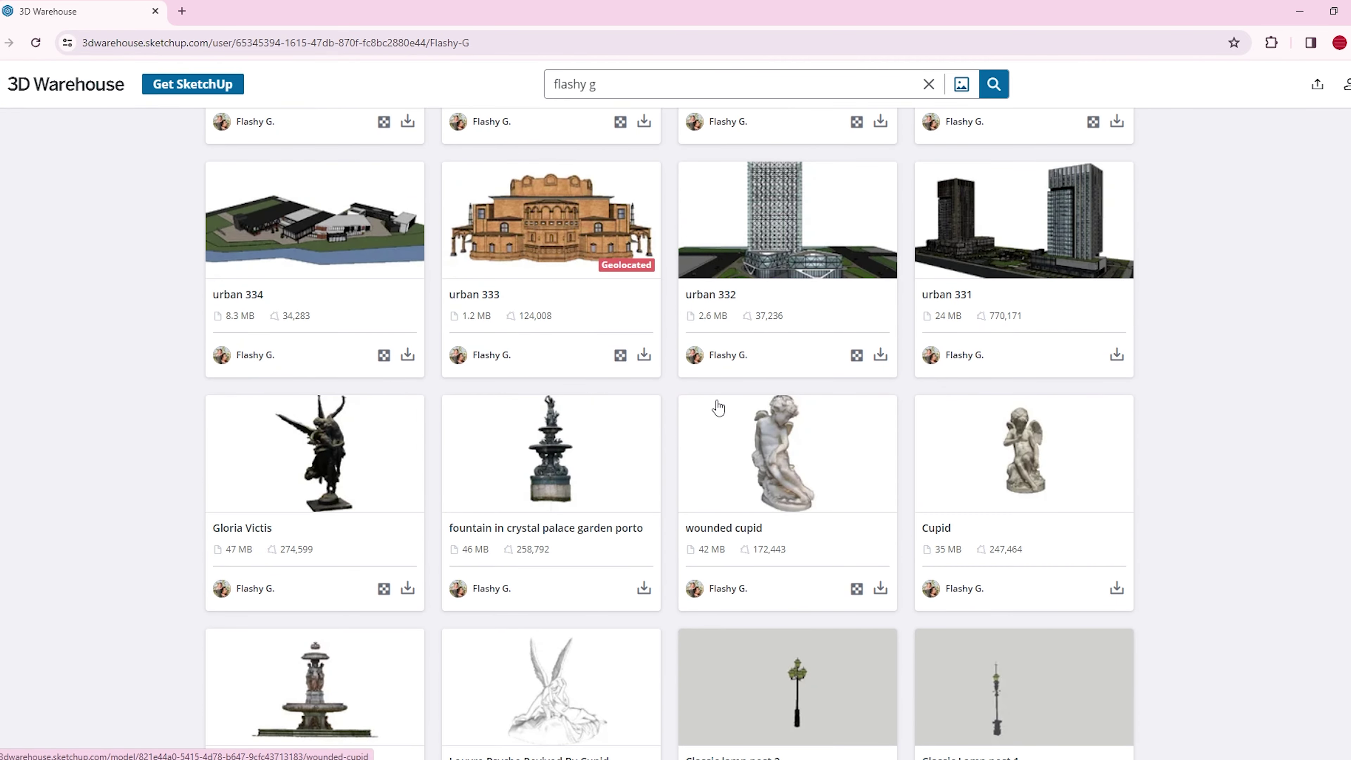
scroll(707, 342, down, 7)
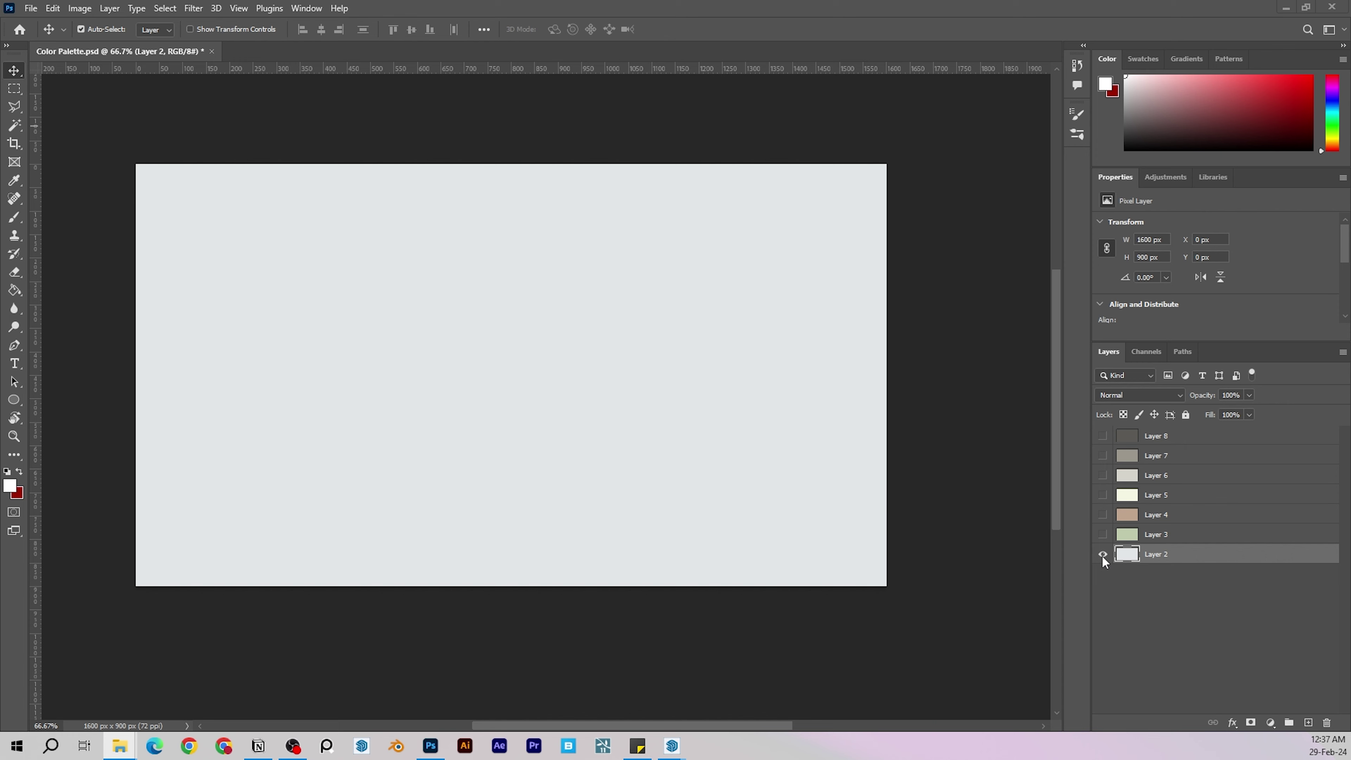
Switch to Photoshop and make Layers 3 through 8 of Color Palette.psd visible, from lowest to highest
click(1103, 534)
click(1103, 515)
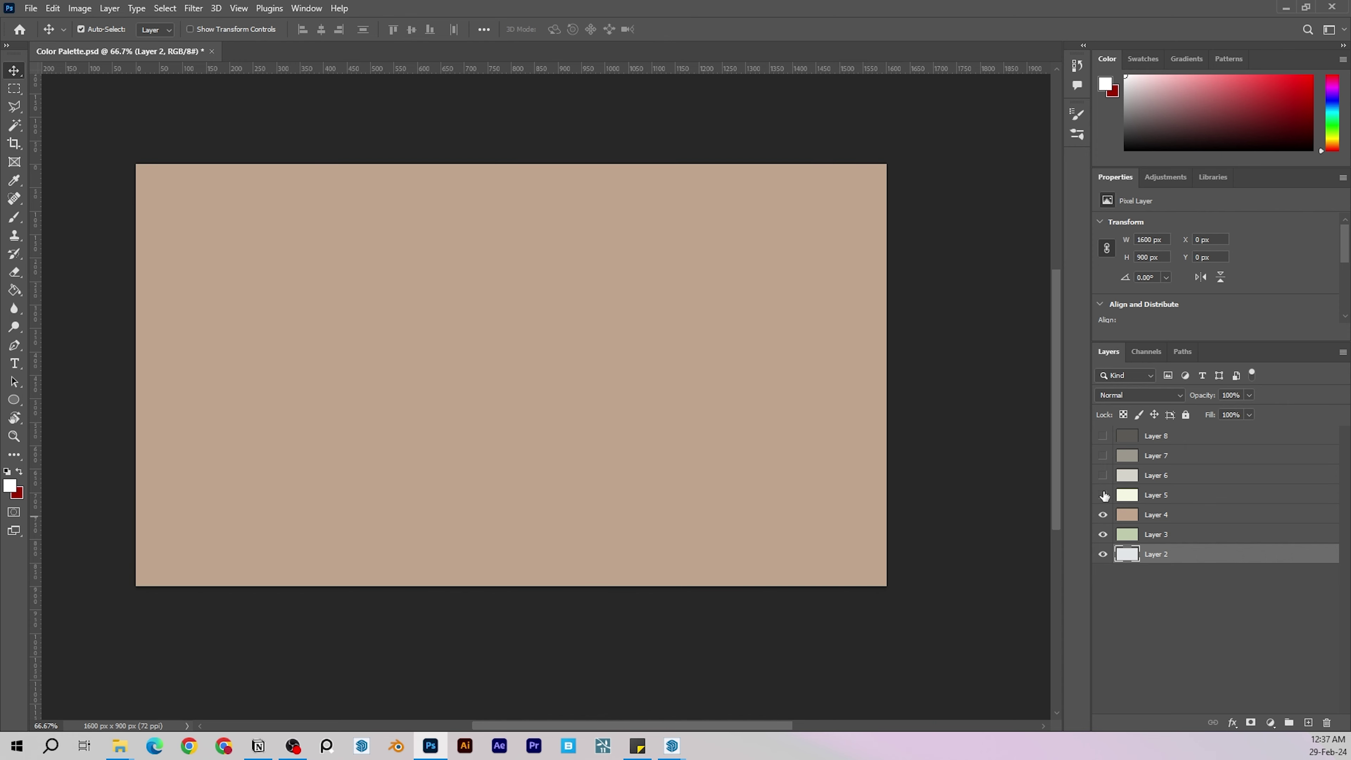
click(1103, 495)
click(1103, 476)
click(1102, 456)
click(1103, 436)
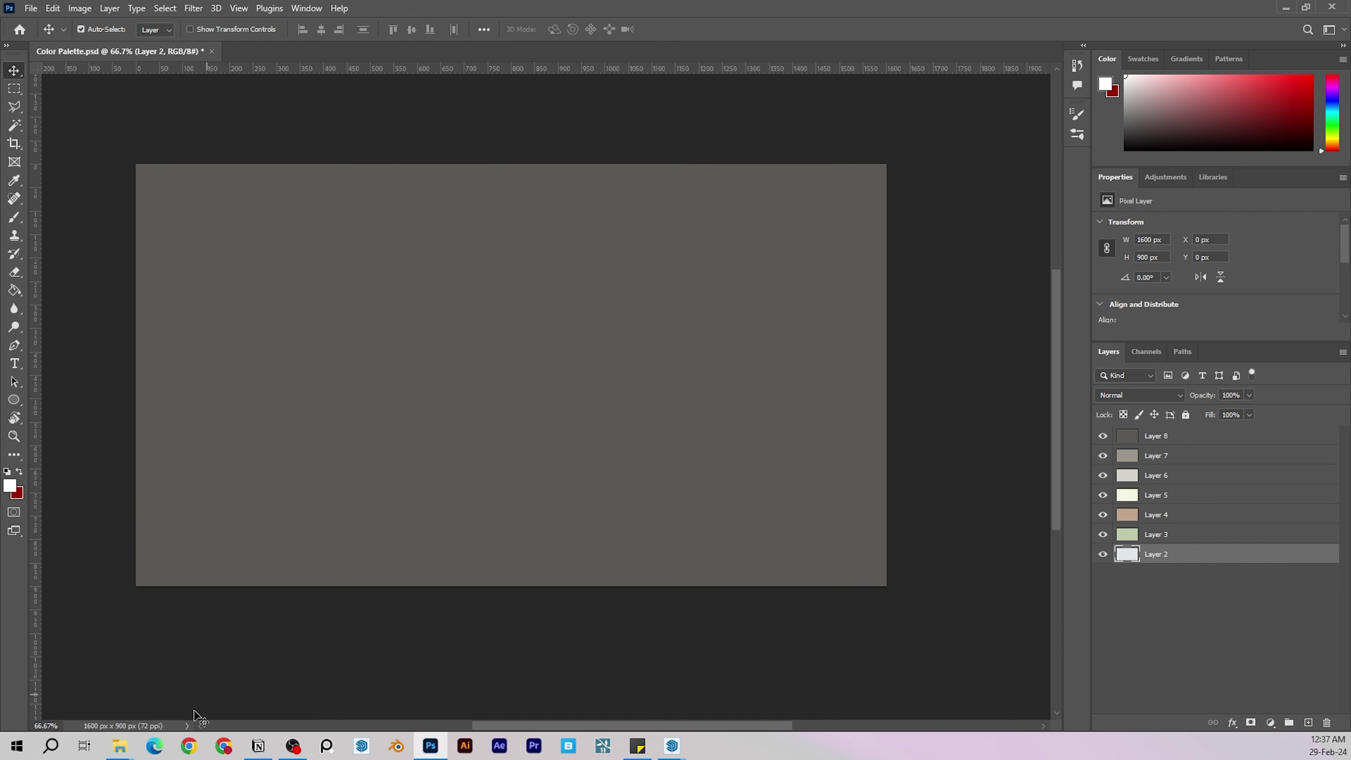
click(139, 705)
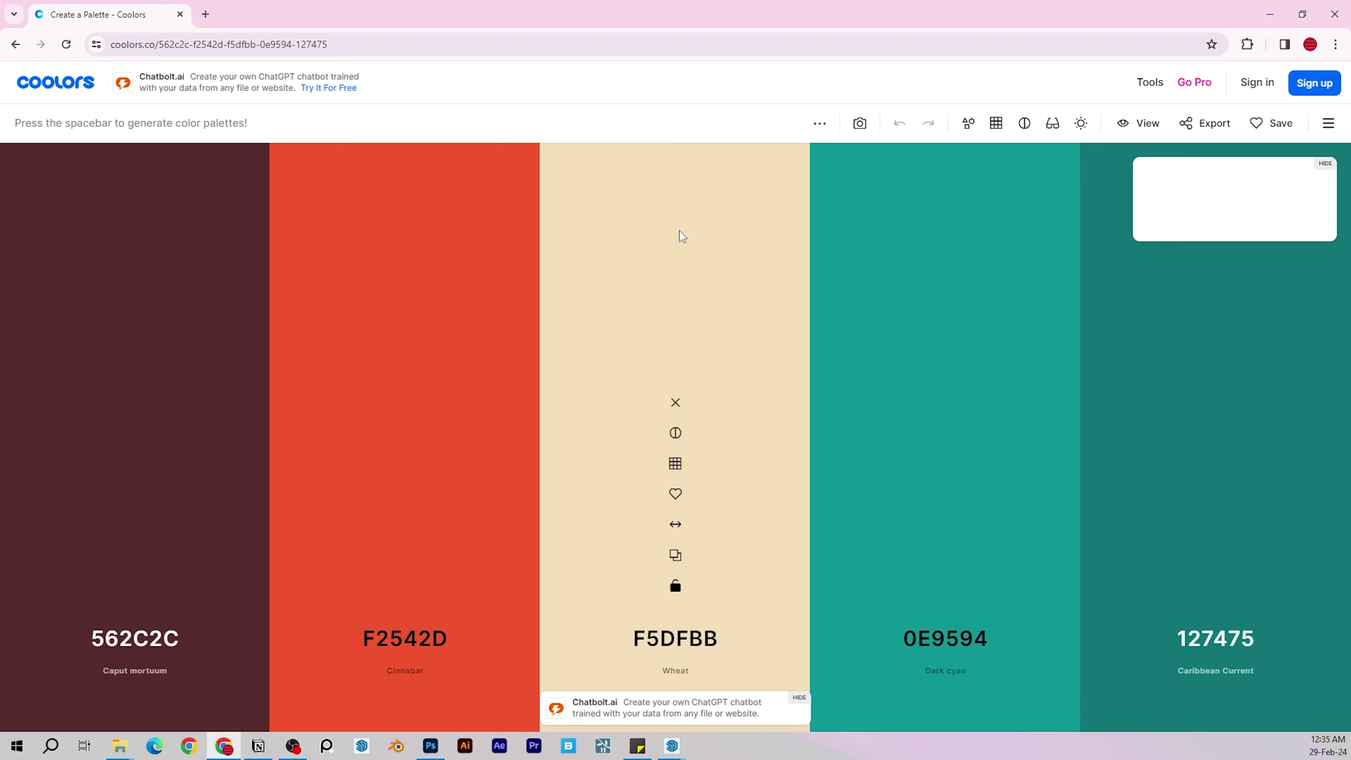
Switch to the Coolors palette generator in the browser and generate a series of random color palettes
key(space)
key(space)
key(space)
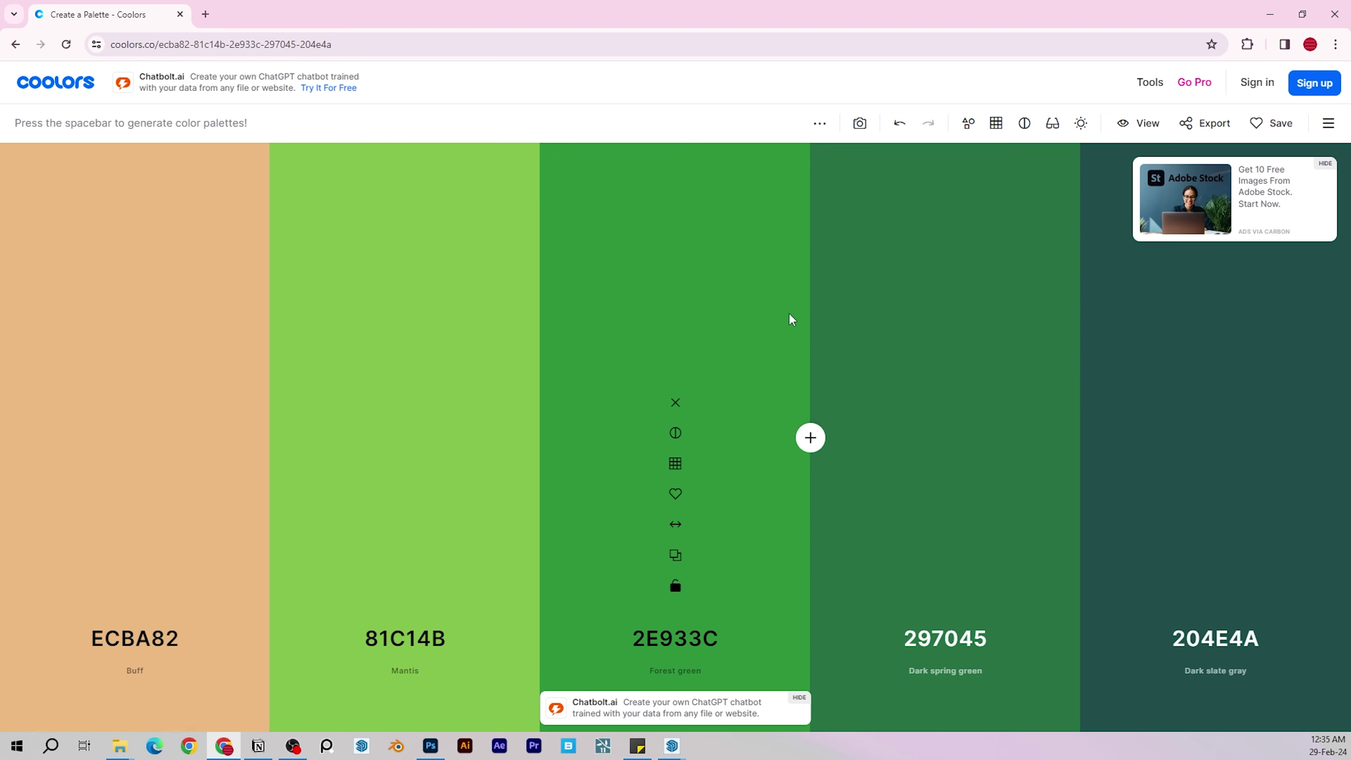
key(space)
key(space)
key(space)
key(space)
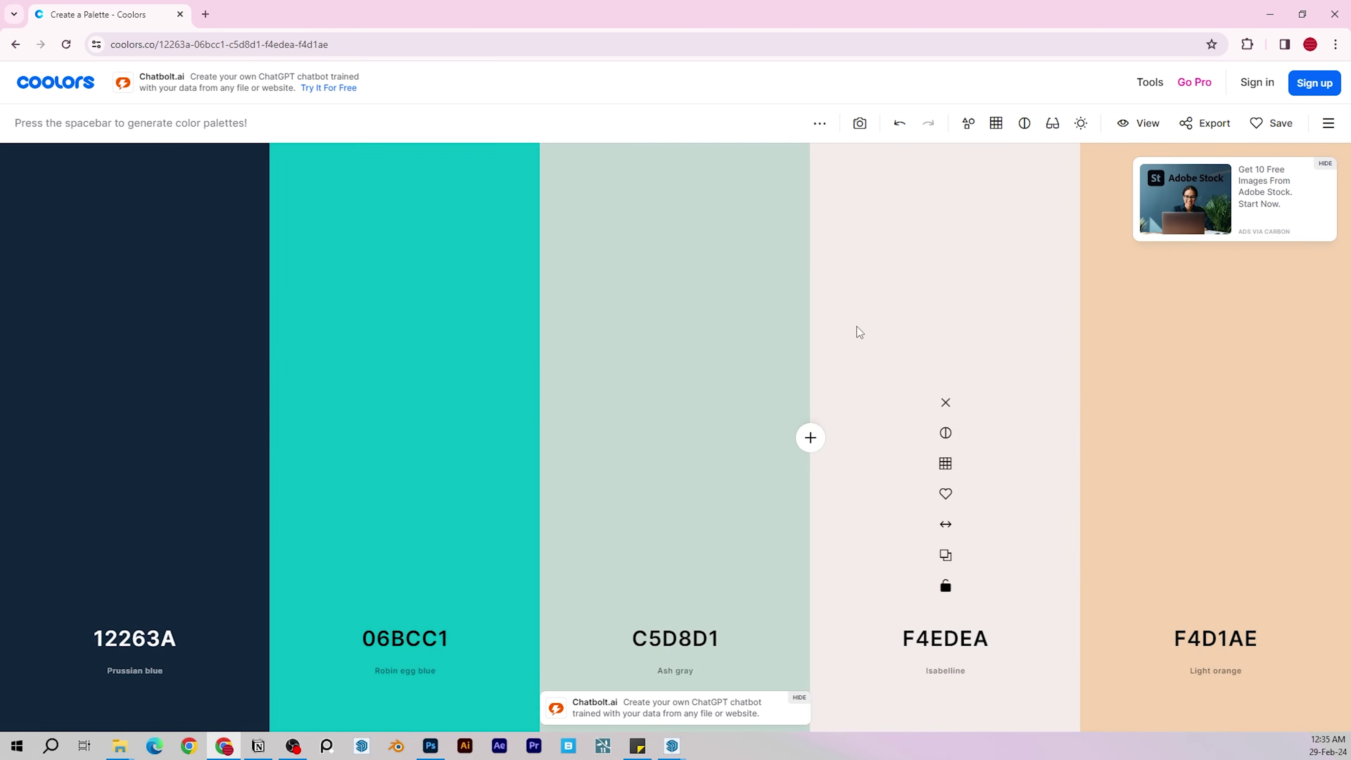
key(space)
click(640, 638)
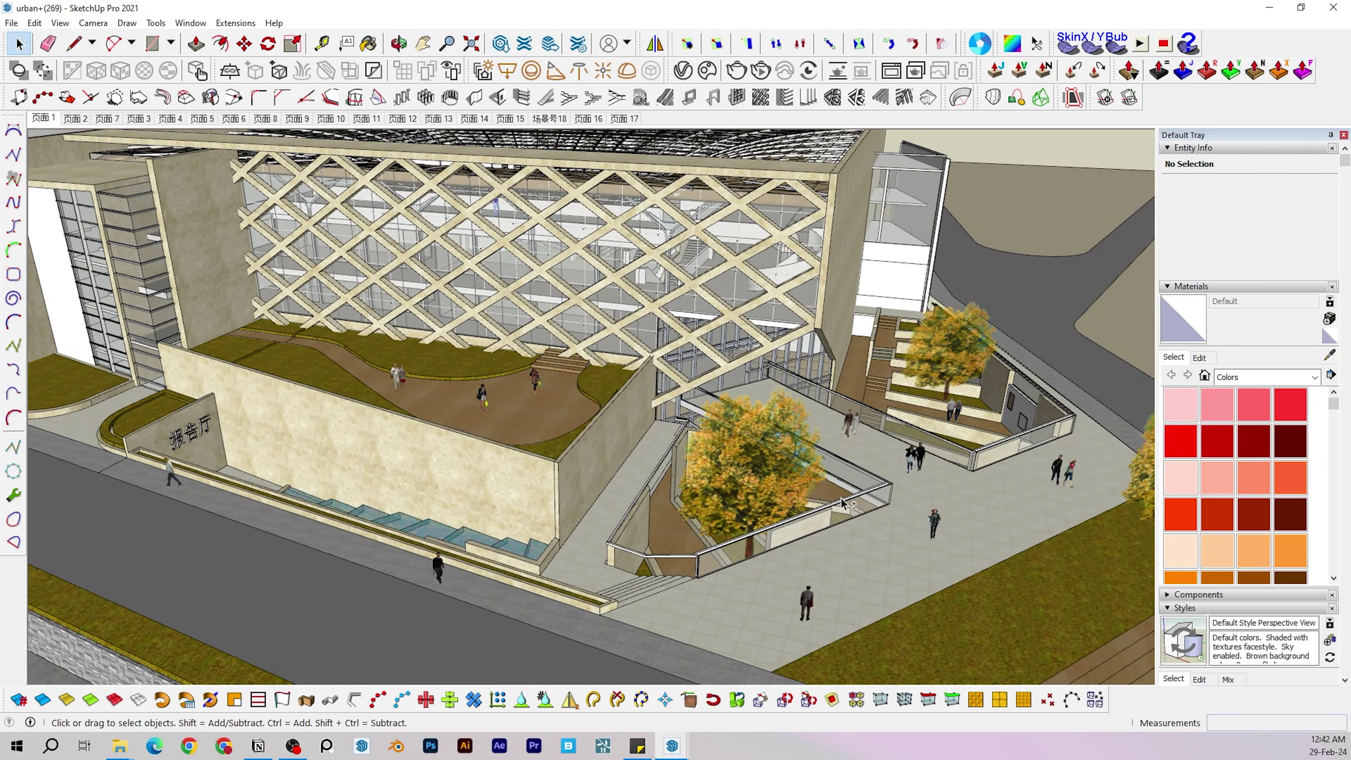
Switch to the SketchUp building model, open its main group and select the standing man figure on the plaza
shift+middle_drag(841, 501, 760, 417)
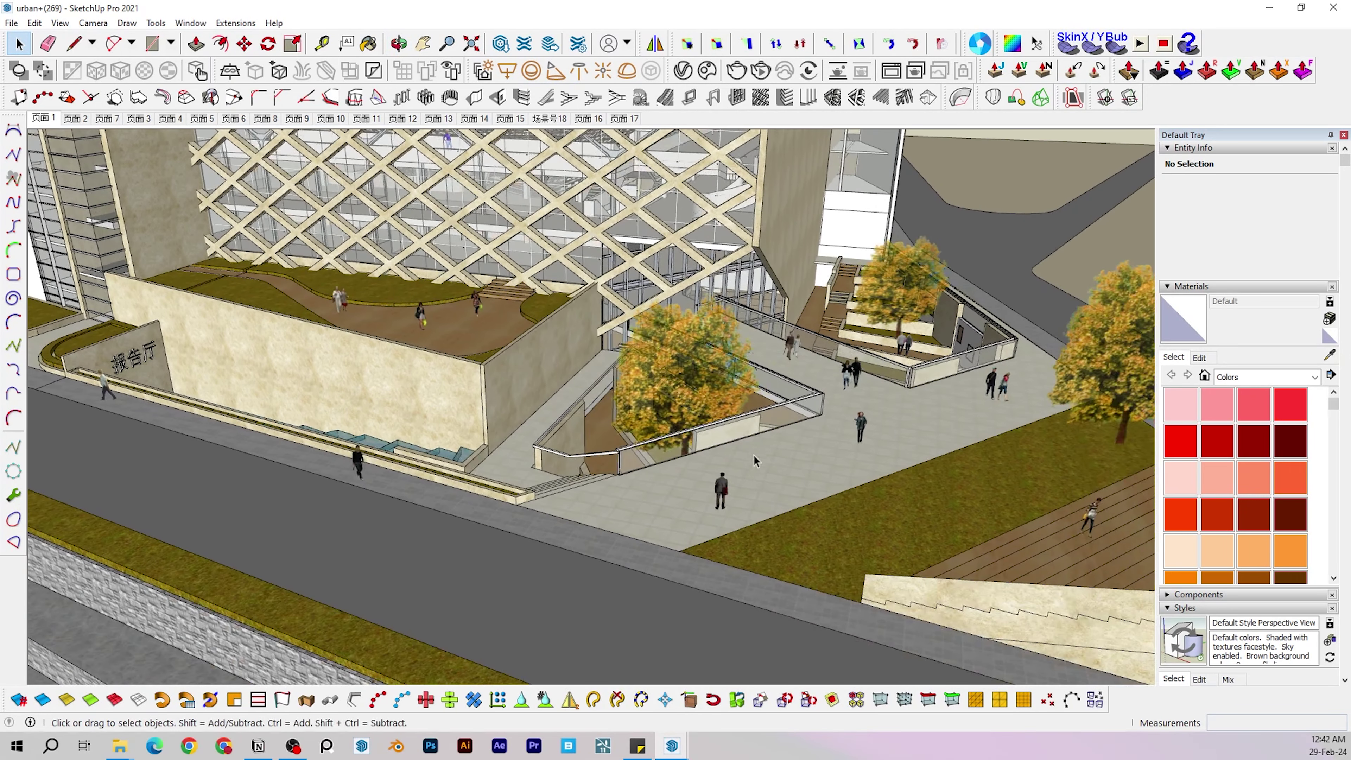
scroll(726, 493, up, 3)
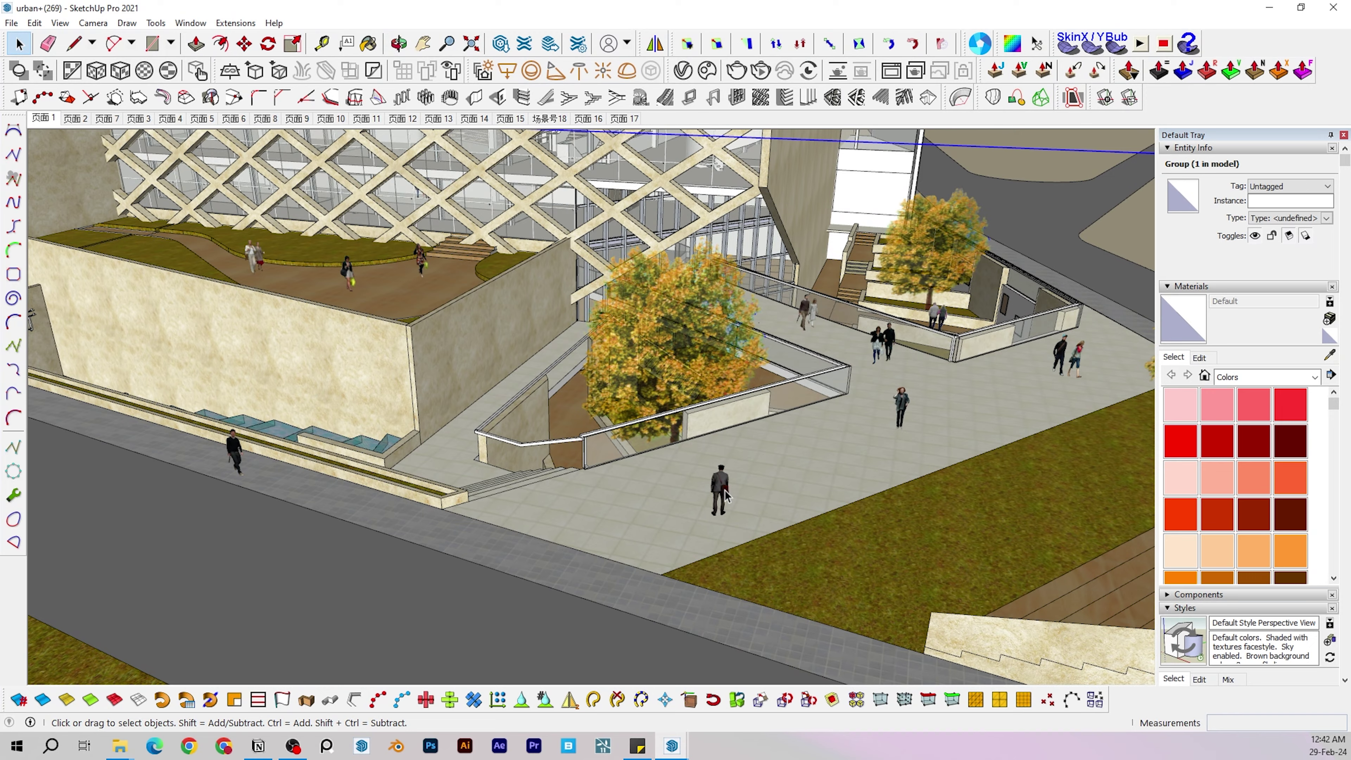
double_click(725, 491)
click(725, 491)
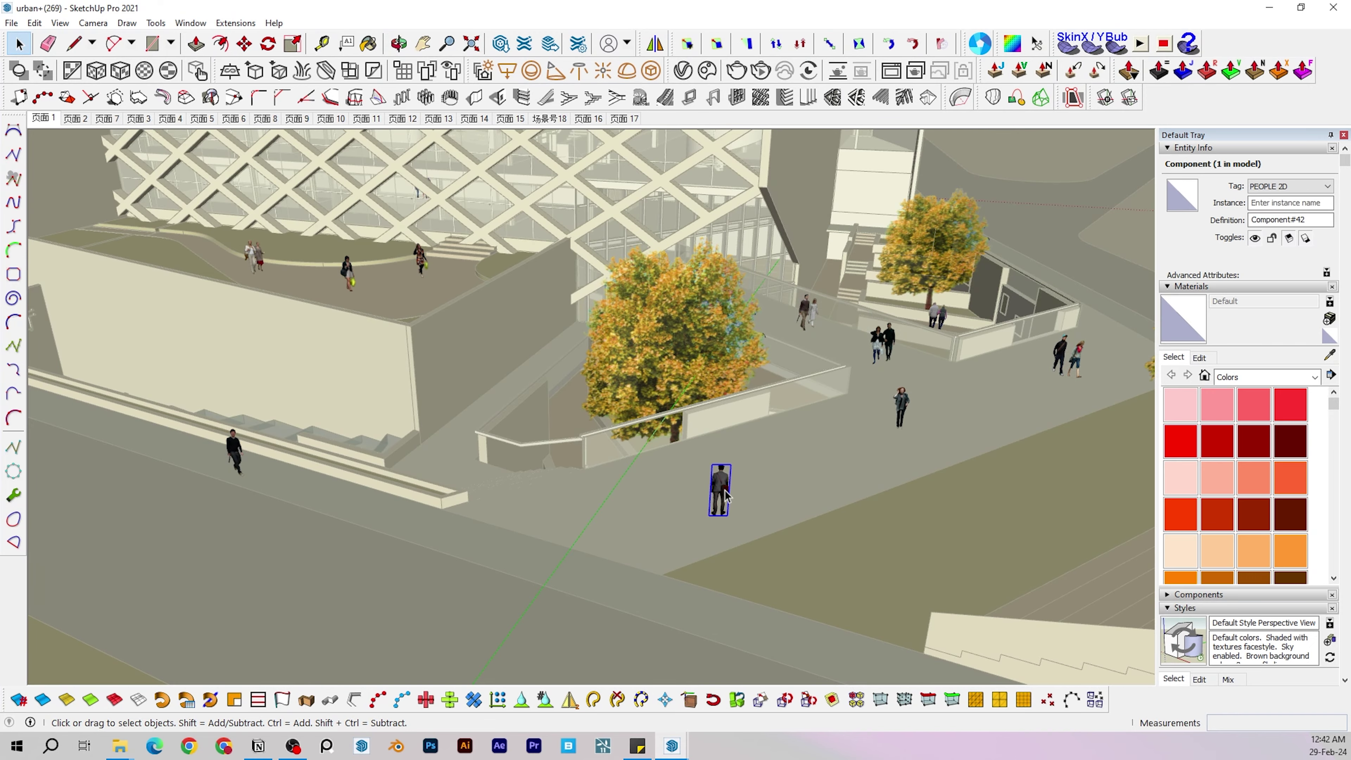
Sample the Concrete (36) material from the building's side wall and open the file chooser for its texture image
scroll(726, 490, down, 6)
mouse_move(725, 490)
middle_down()
mouse_move(638, 432)
mouse_move(706, 203)
middle_up()
scroll(714, 190, up, 3)
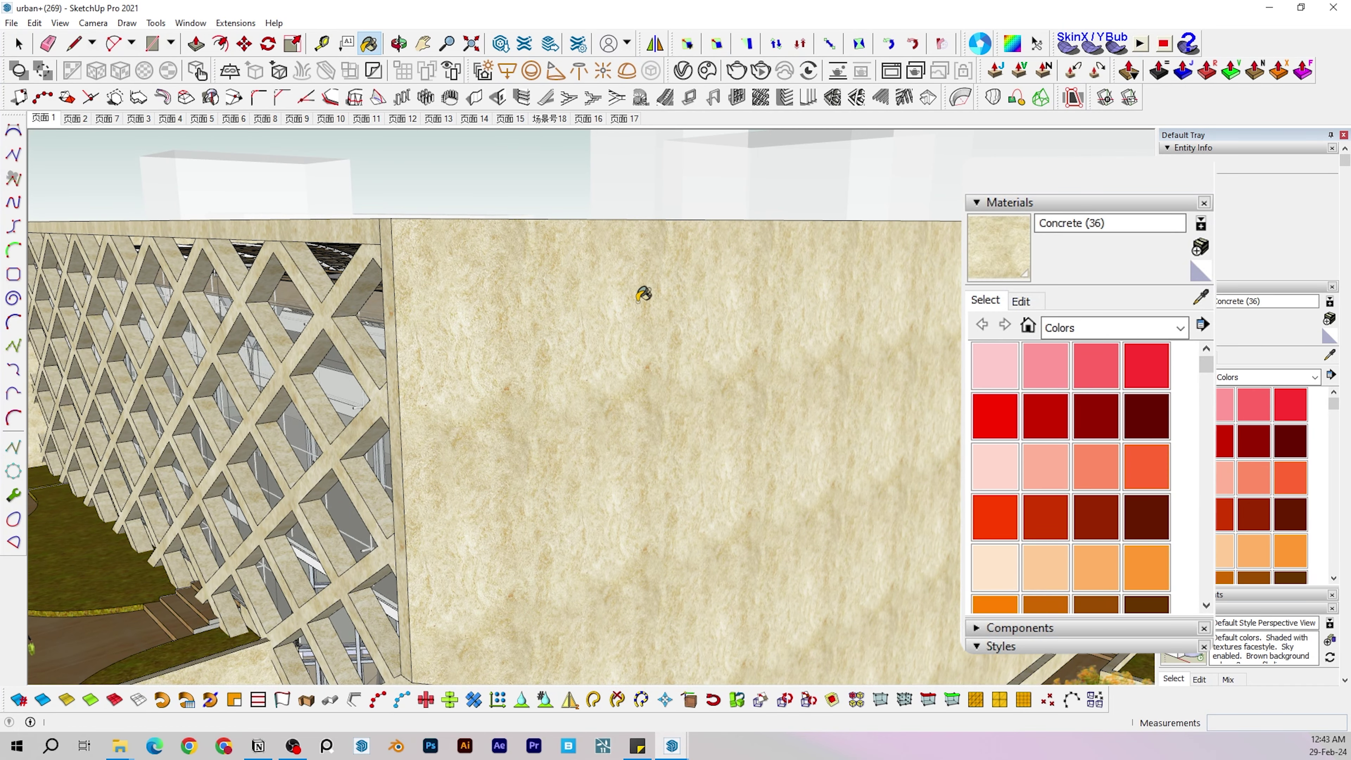
click(1020, 301)
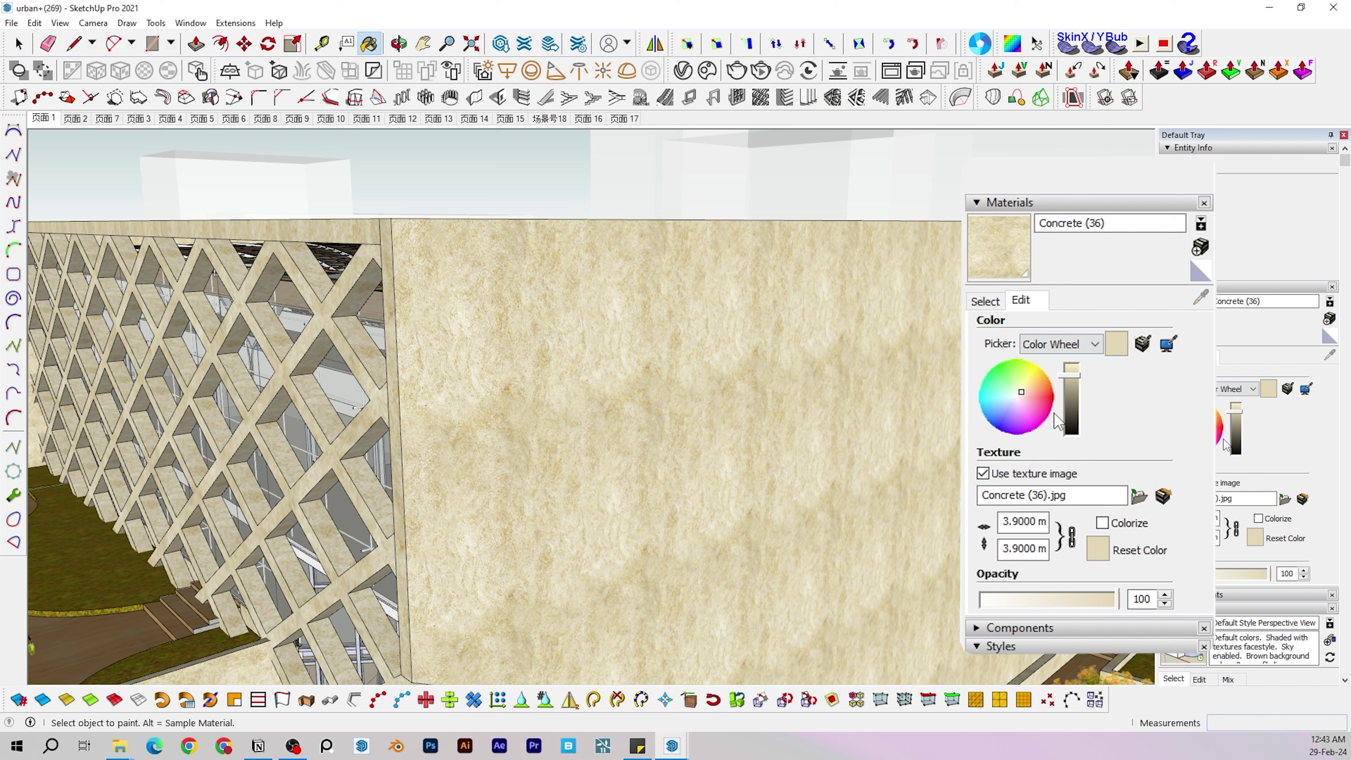
click(1138, 496)
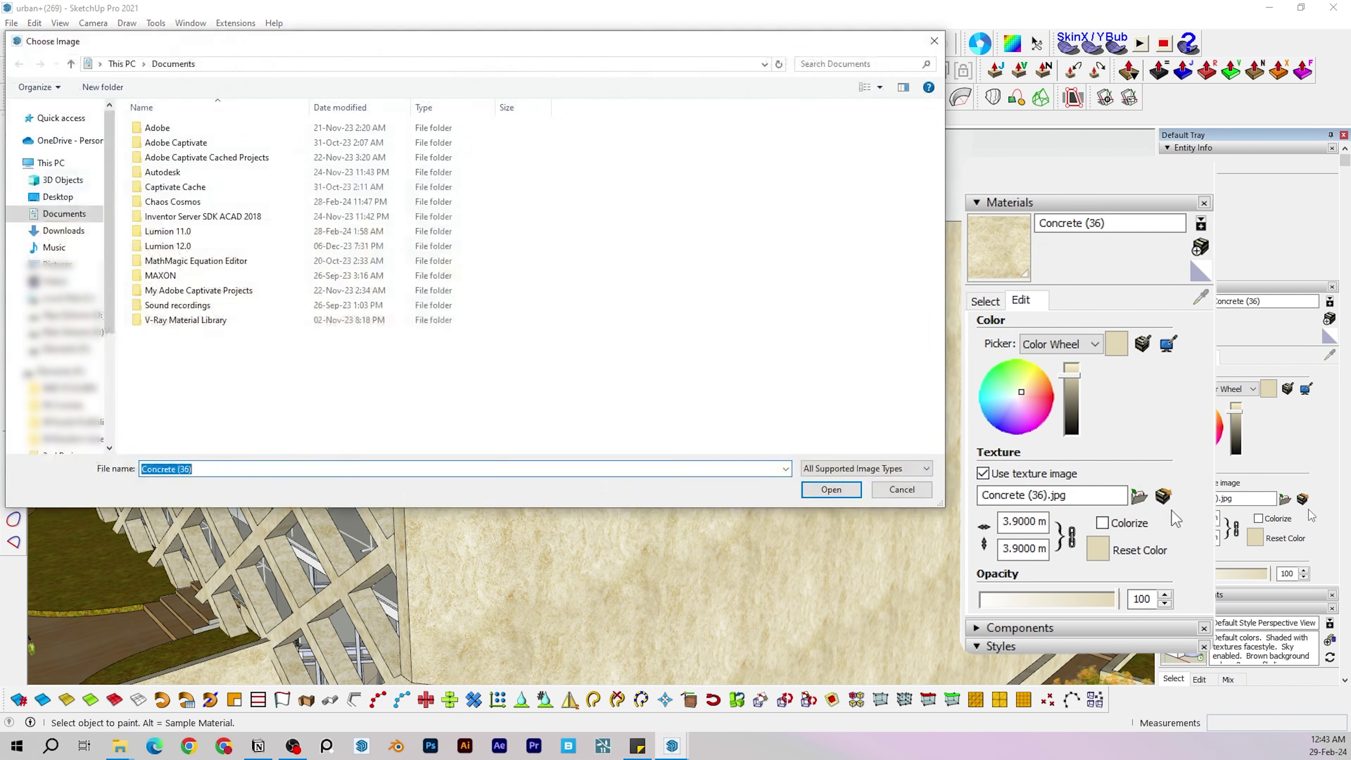
Replace the Concrete (36) texture with image 1 from the Color Palette folder inside 14 Sketchup Illustration
key(alt+Tab)
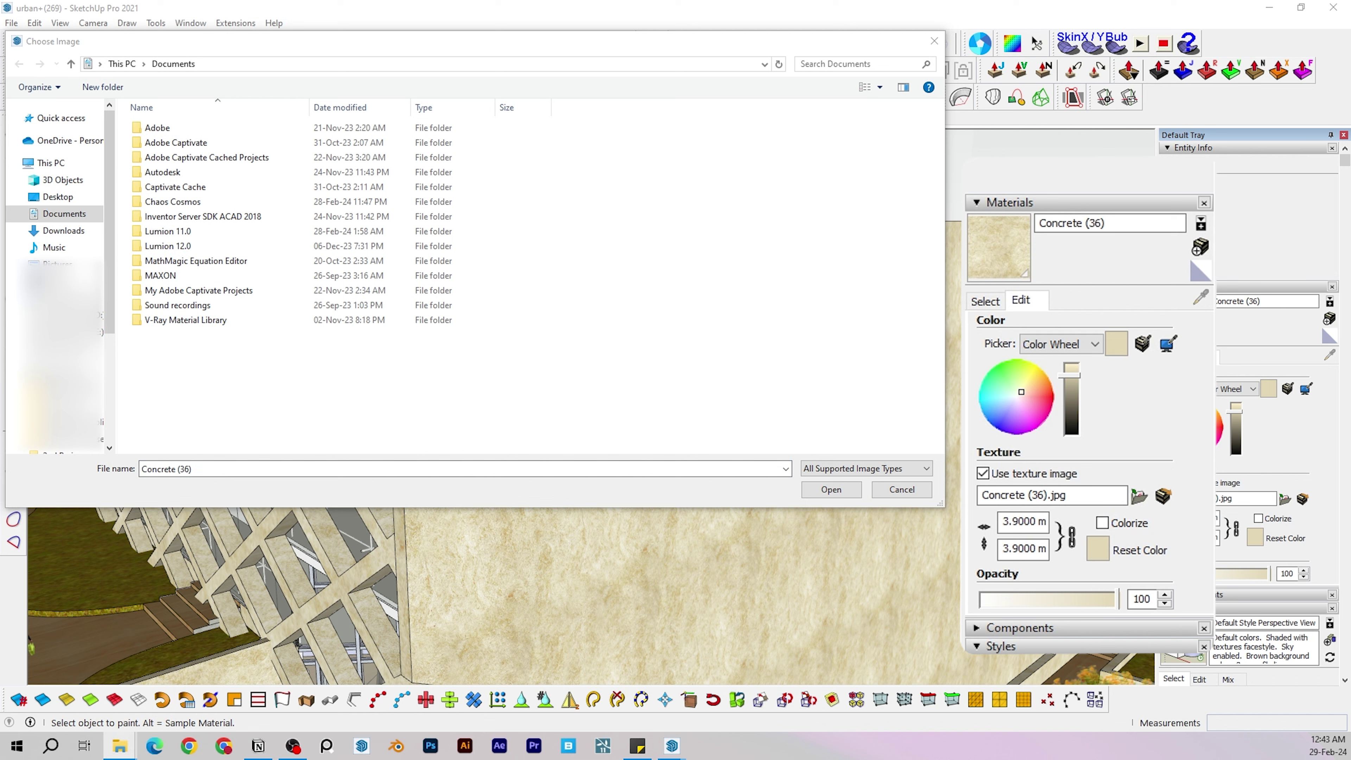
click(274, 64)
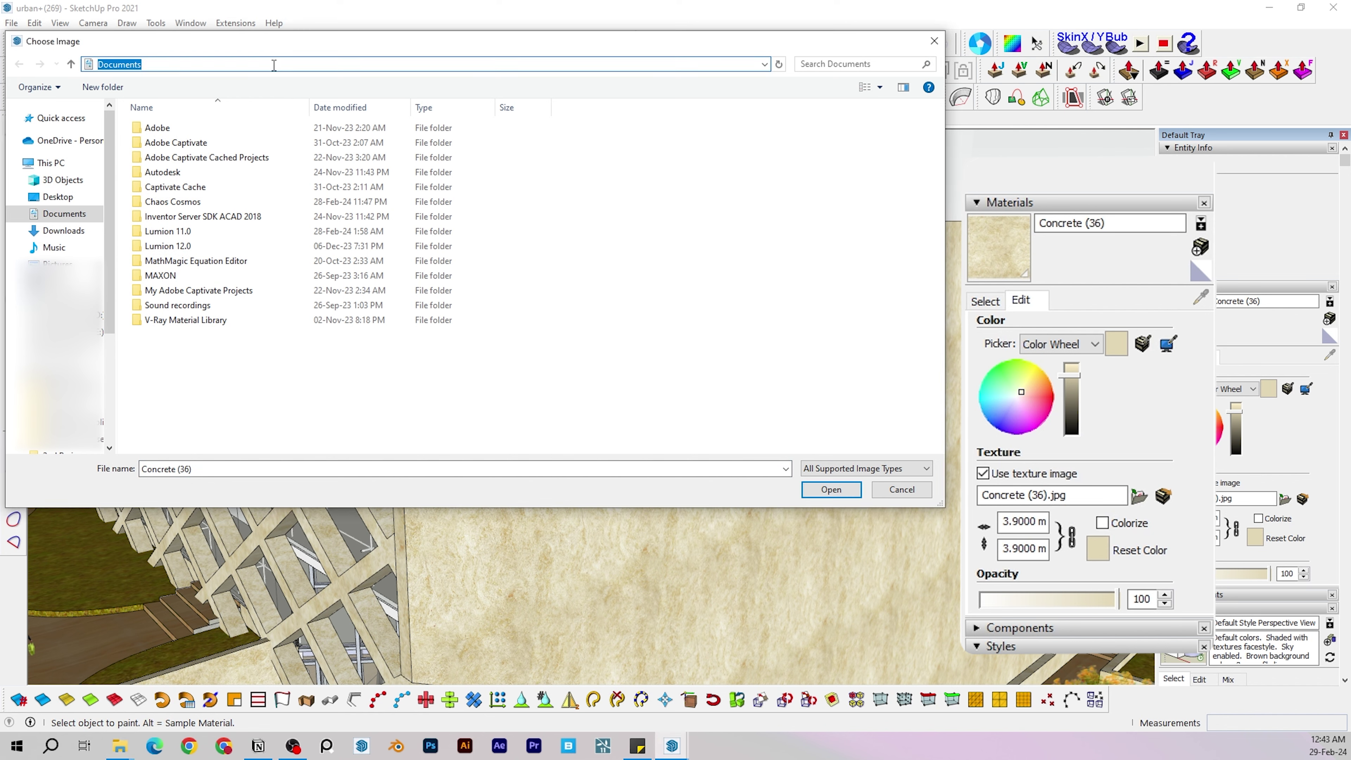
text(F:\2nd Brain\1 Architecture Atlas\1 Content\1 YouTube\Contents\Video Files\14 Sketchup Illustration\Color Palette)
key(Return)
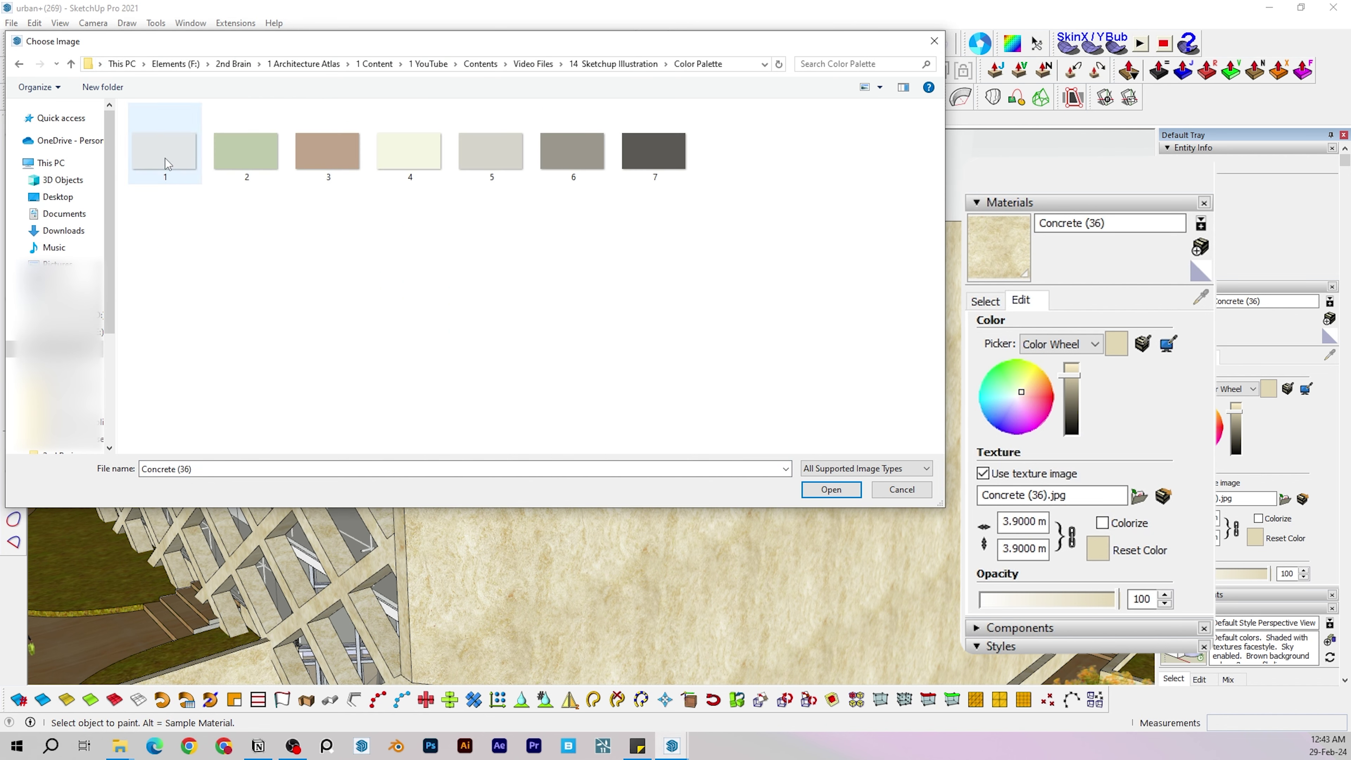
click(849, 495)
middle_drag(605, 254, 673, 319)
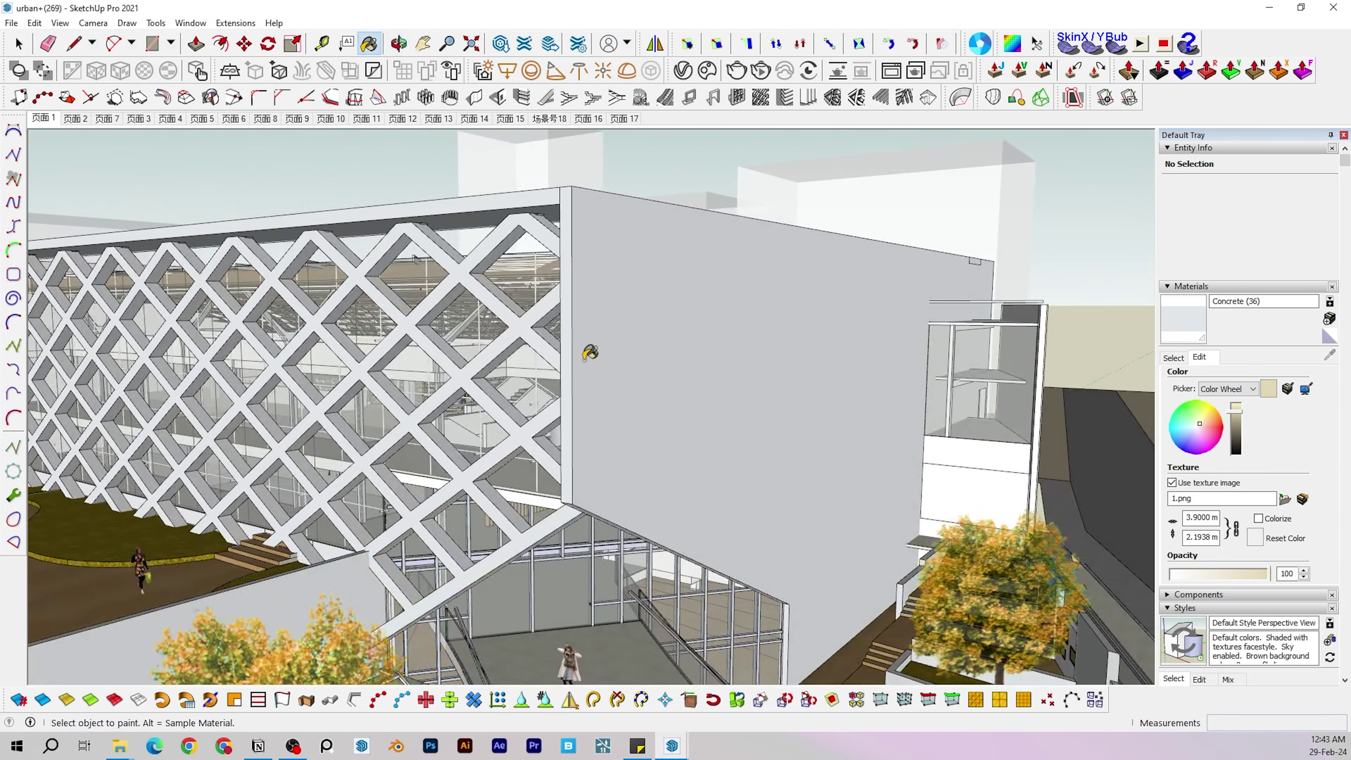
Change the Concrete (36) texture to the cream palette image 4
click(1285, 499)
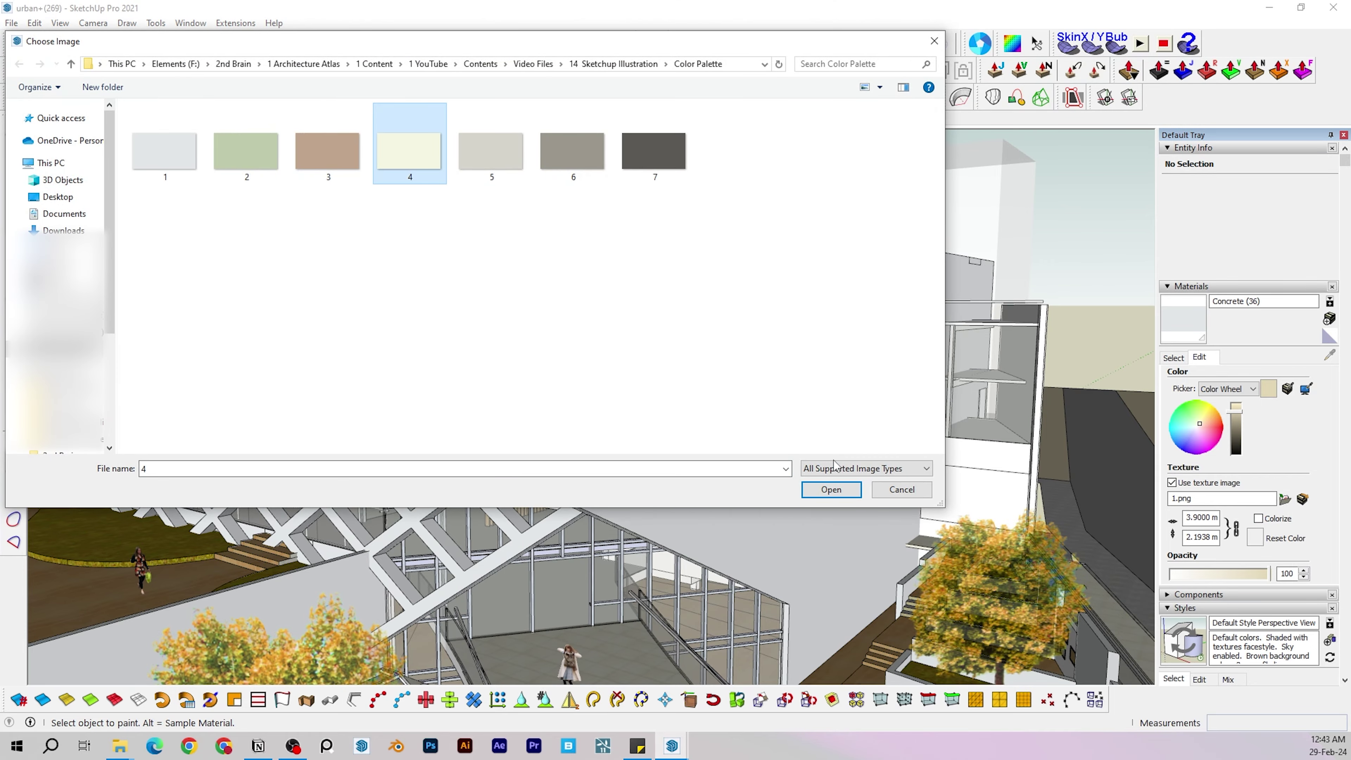
click(831, 489)
middle_drag(575, 353, 614, 513)
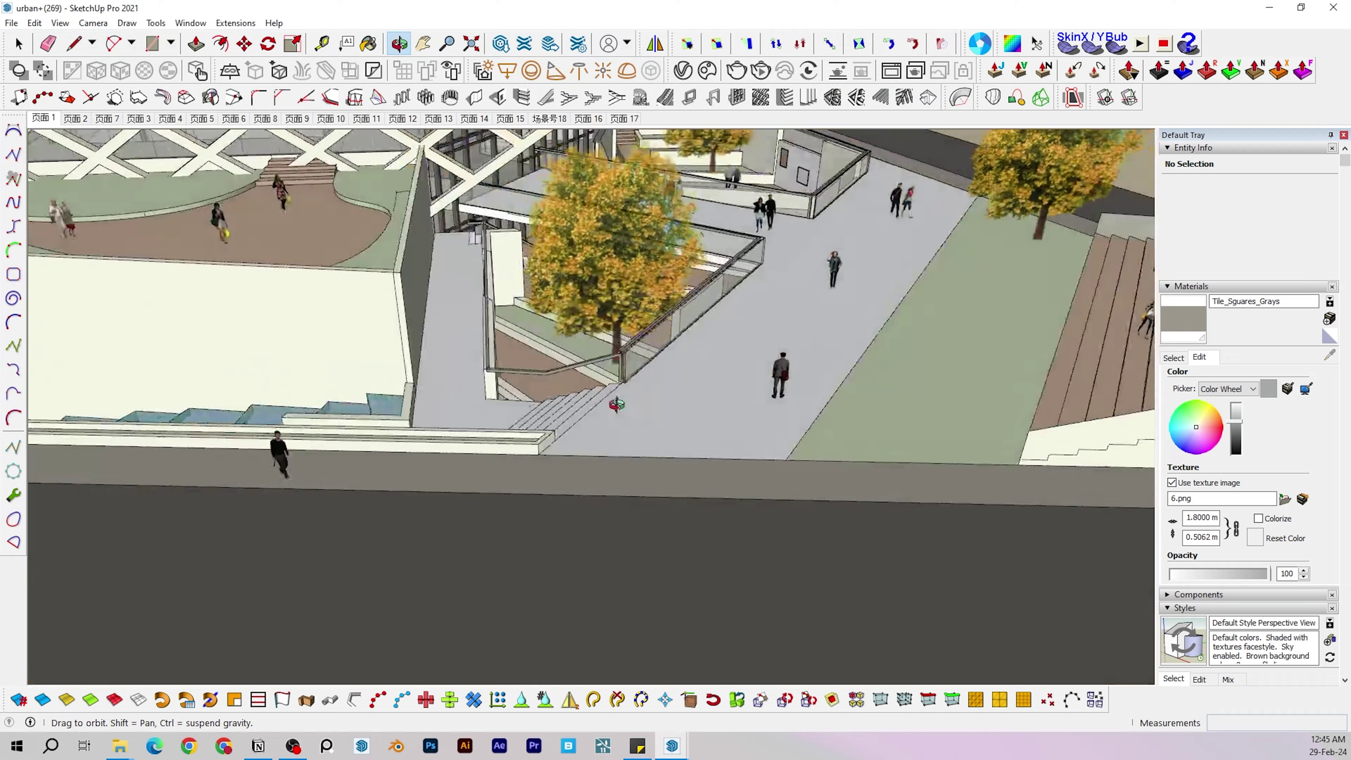
Sample the Water_Pool material from the stepped pool and create a new solid teal material without a texture image
middle_drag(616, 405, 432, 386)
shift+middle_drag(353, 353, 599, 533)
middle_drag(564, 426, 406, 557)
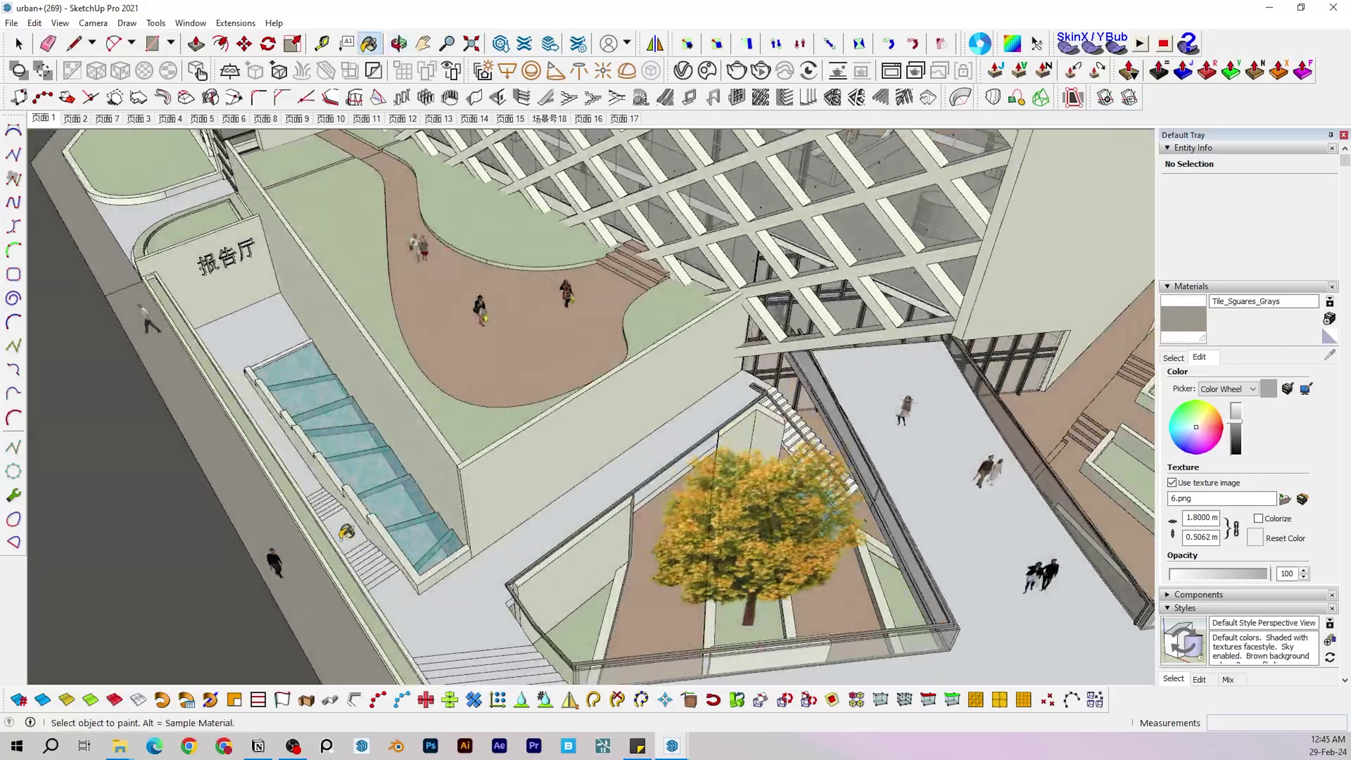
scroll(346, 531, up, 3)
scroll(468, 488, up, 3)
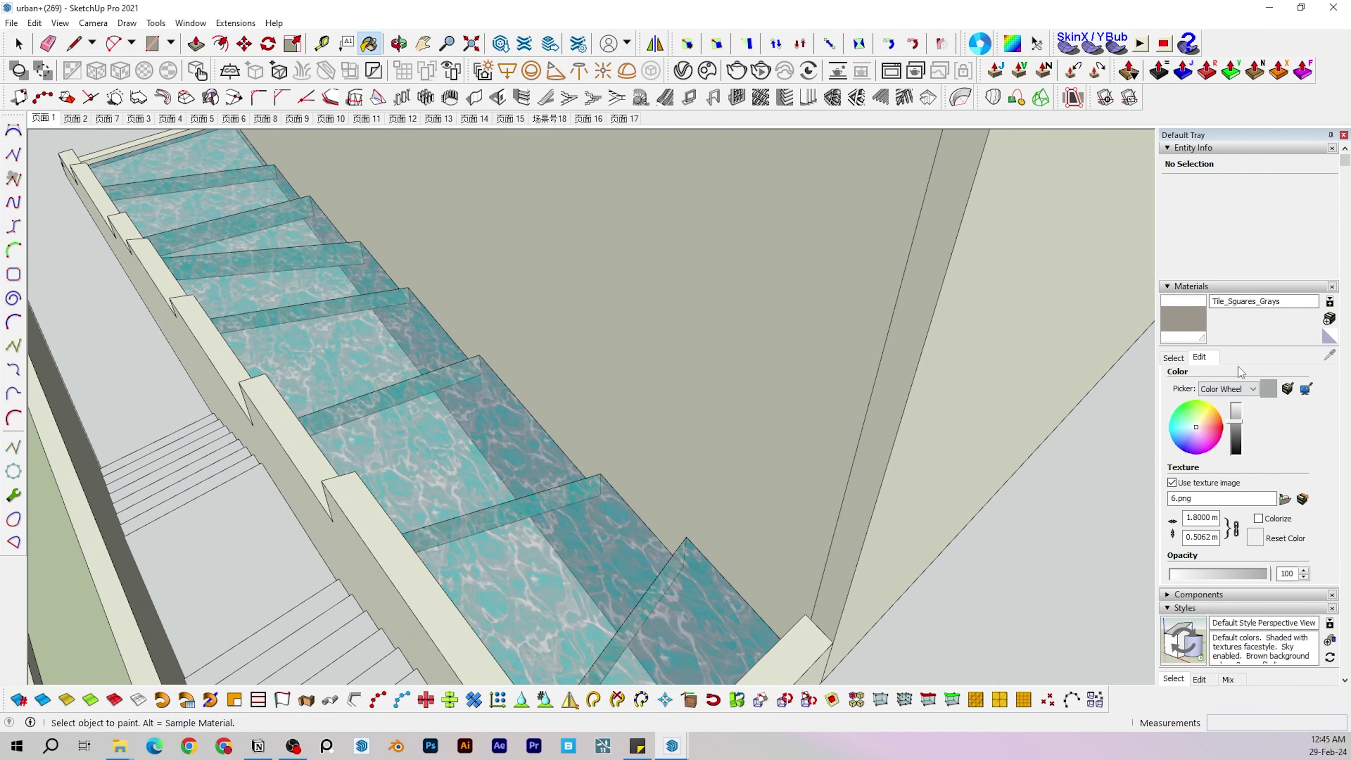
click(1173, 357)
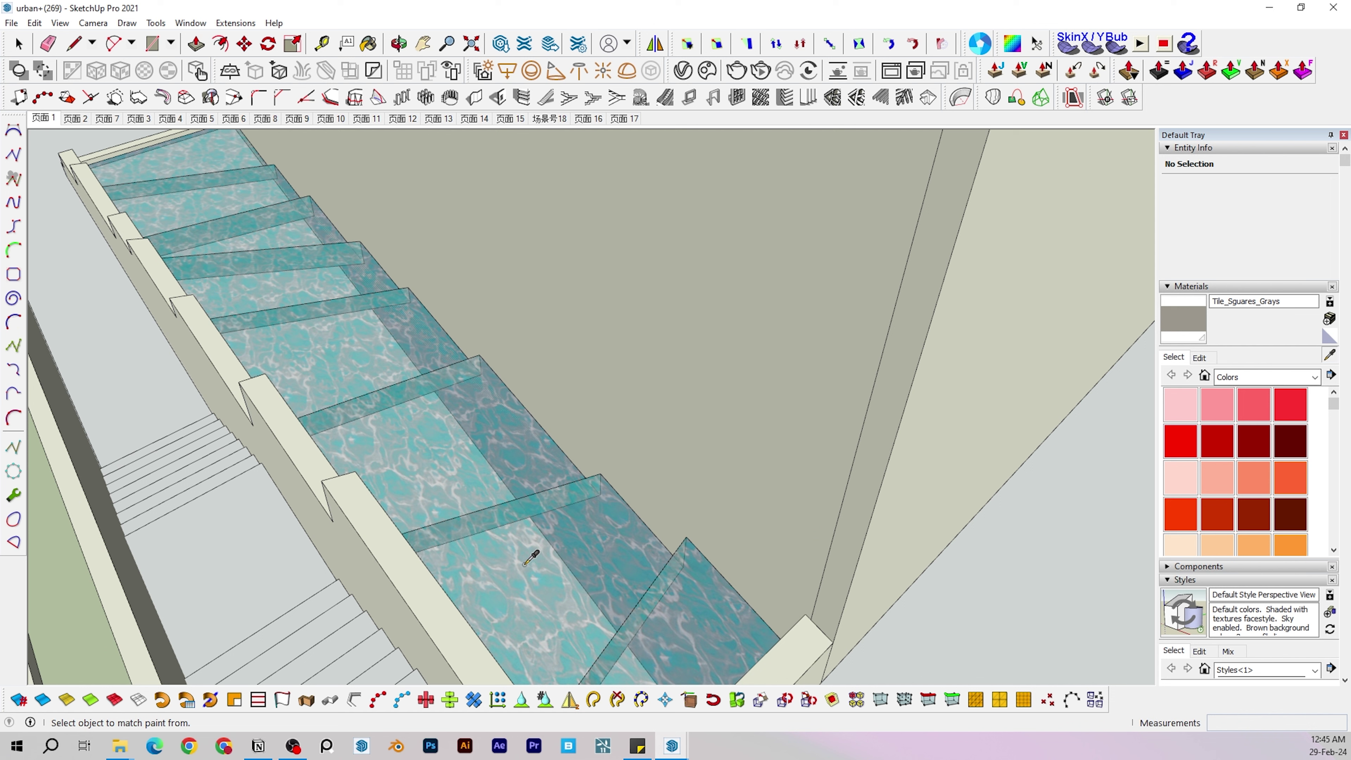
click(1330, 334)
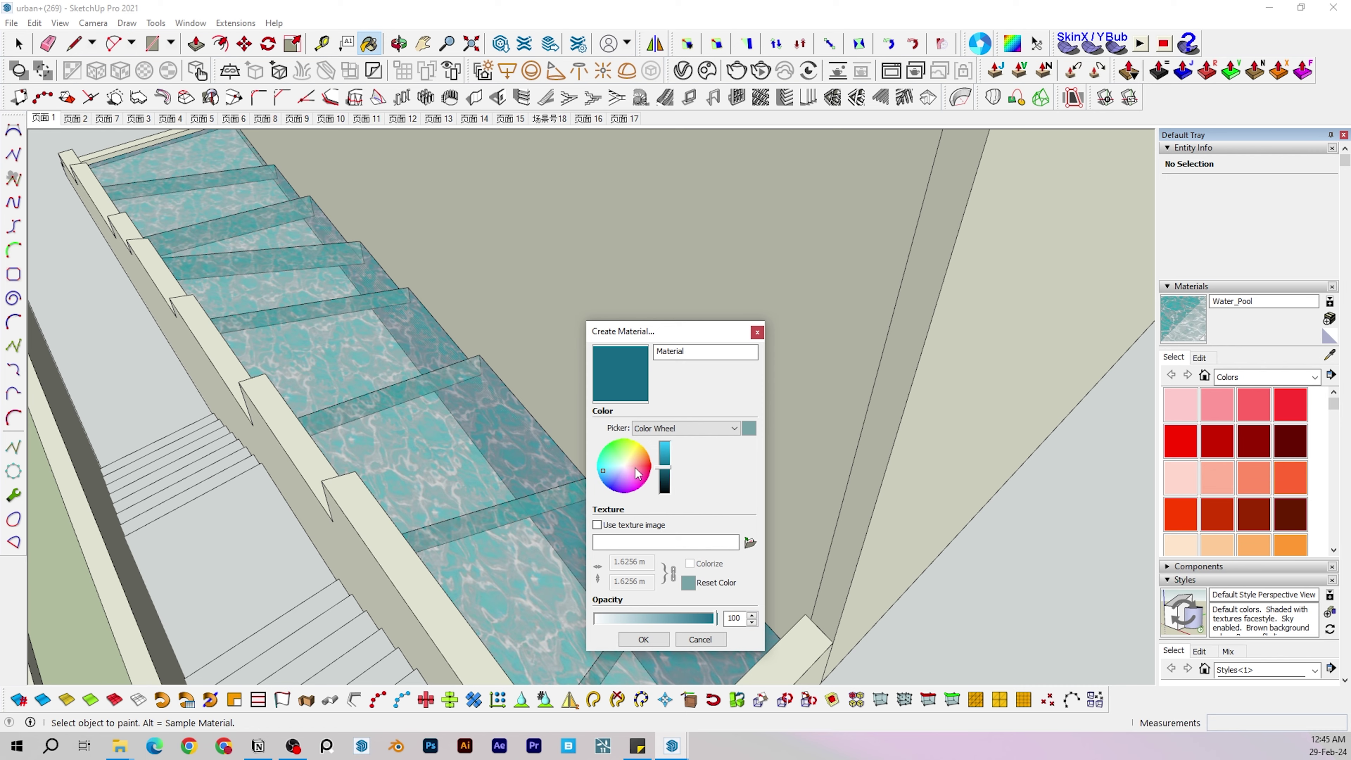
key(Return)
Open the stepped pool's group and paint its water faces and risers with the new teal material
key(space)
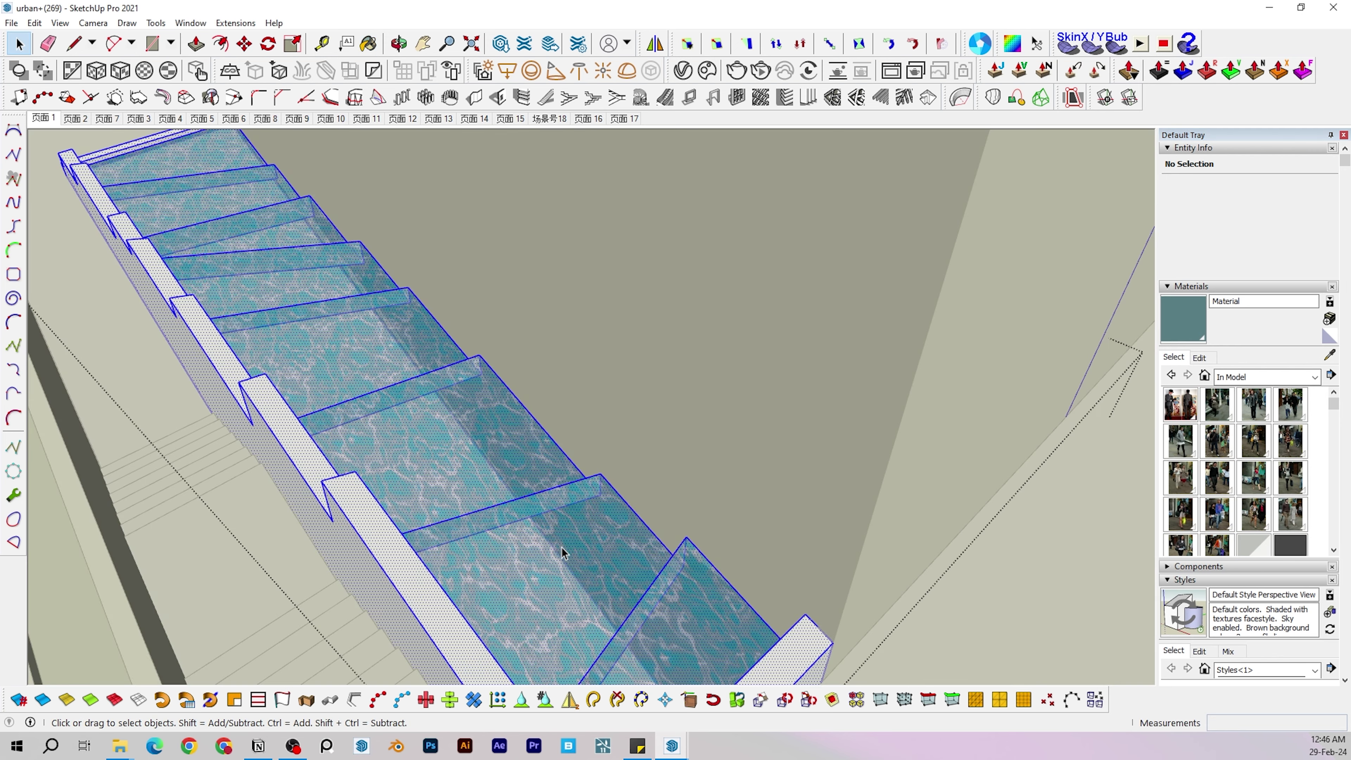
click(558, 549)
middle_drag(1080, 394, 467, 251)
key(b)
click(404, 197)
click(468, 250)
scroll(453, 274, down, 2)
shift+middle_drag(738, 493, 607, 297)
click(607, 297)
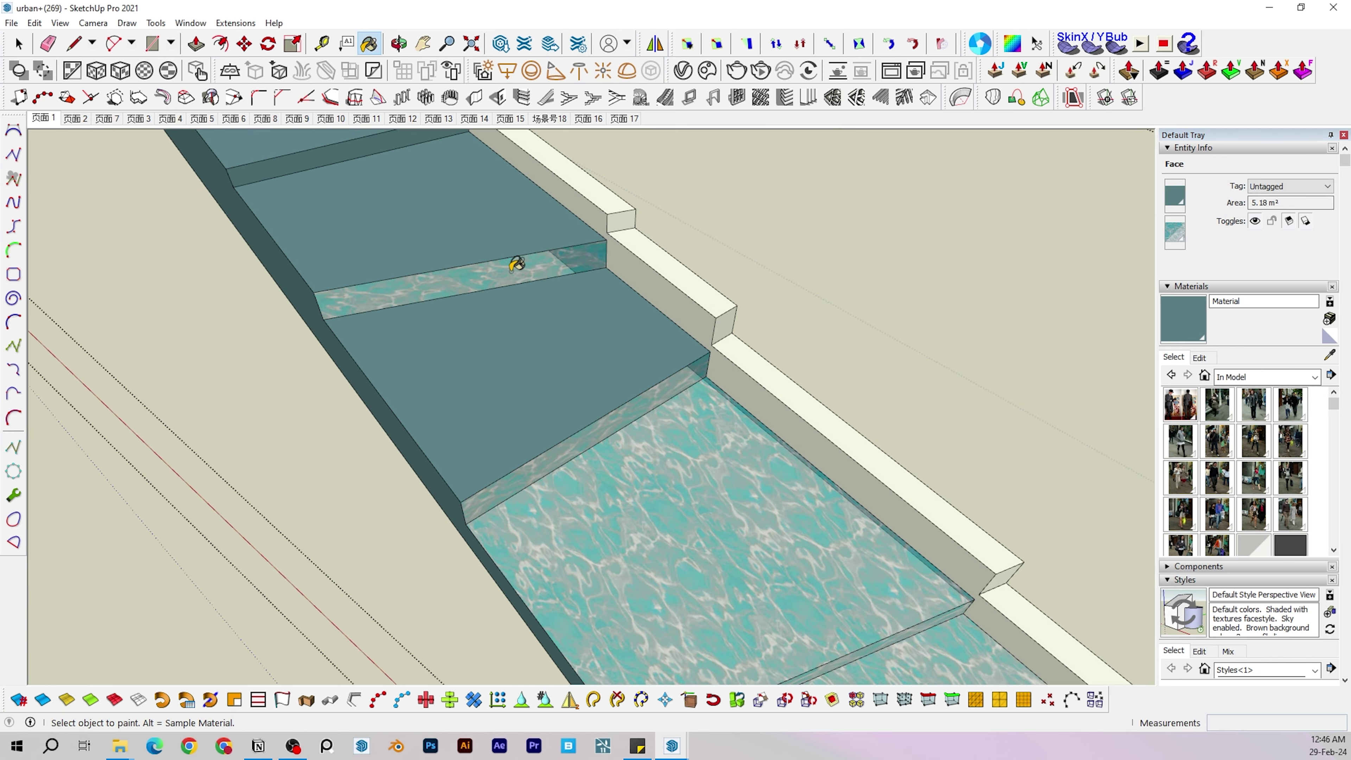
click(519, 266)
Replace the texture of the material around the entrance handrail with palette image 6
scroll(627, 407, down, 5)
middle_drag(627, 407, 717, 362)
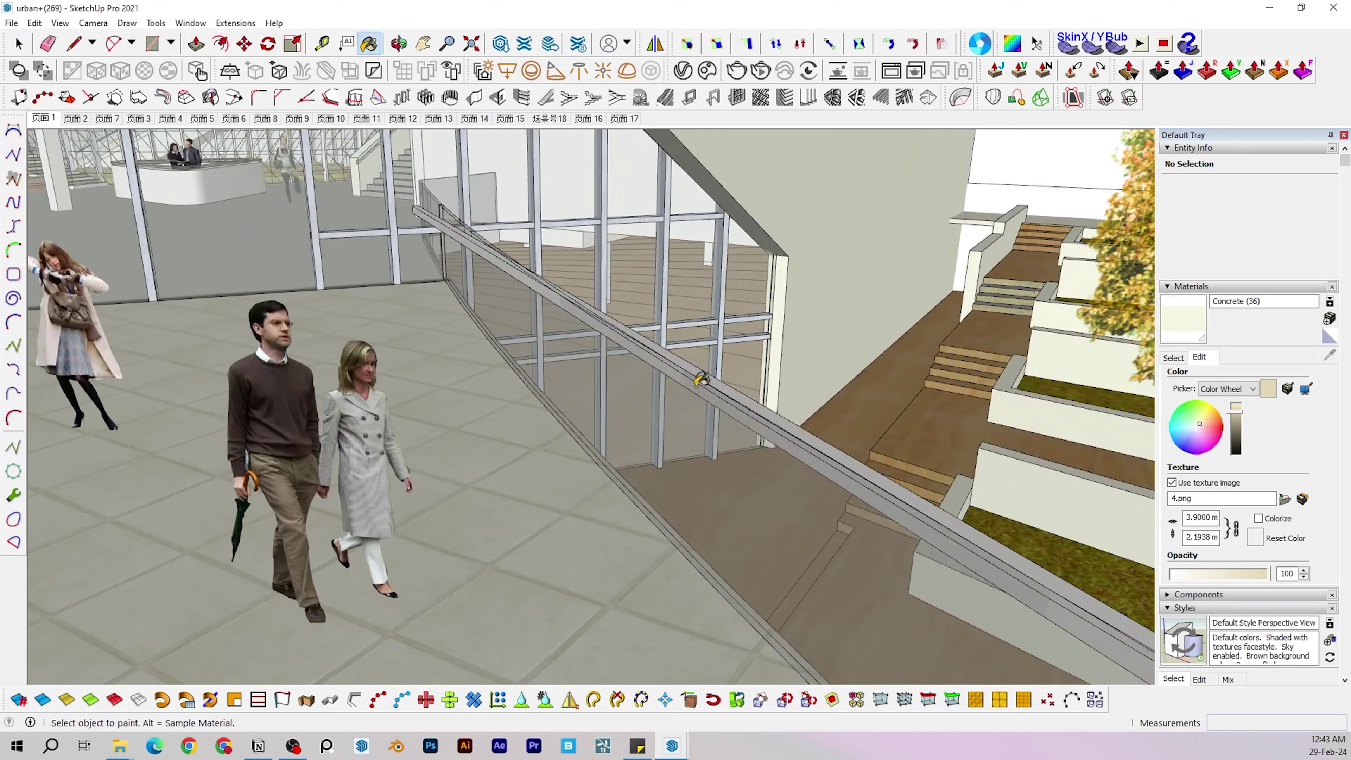
click(1285, 499)
double_click(570, 154)
Sample Metal_Aluminum_Anodized from the entrance window frames and replace its texture with the dark palette image 7
scroll(525, 311, up, 5)
alt+click(525, 311)
click(1198, 357)
click(1284, 499)
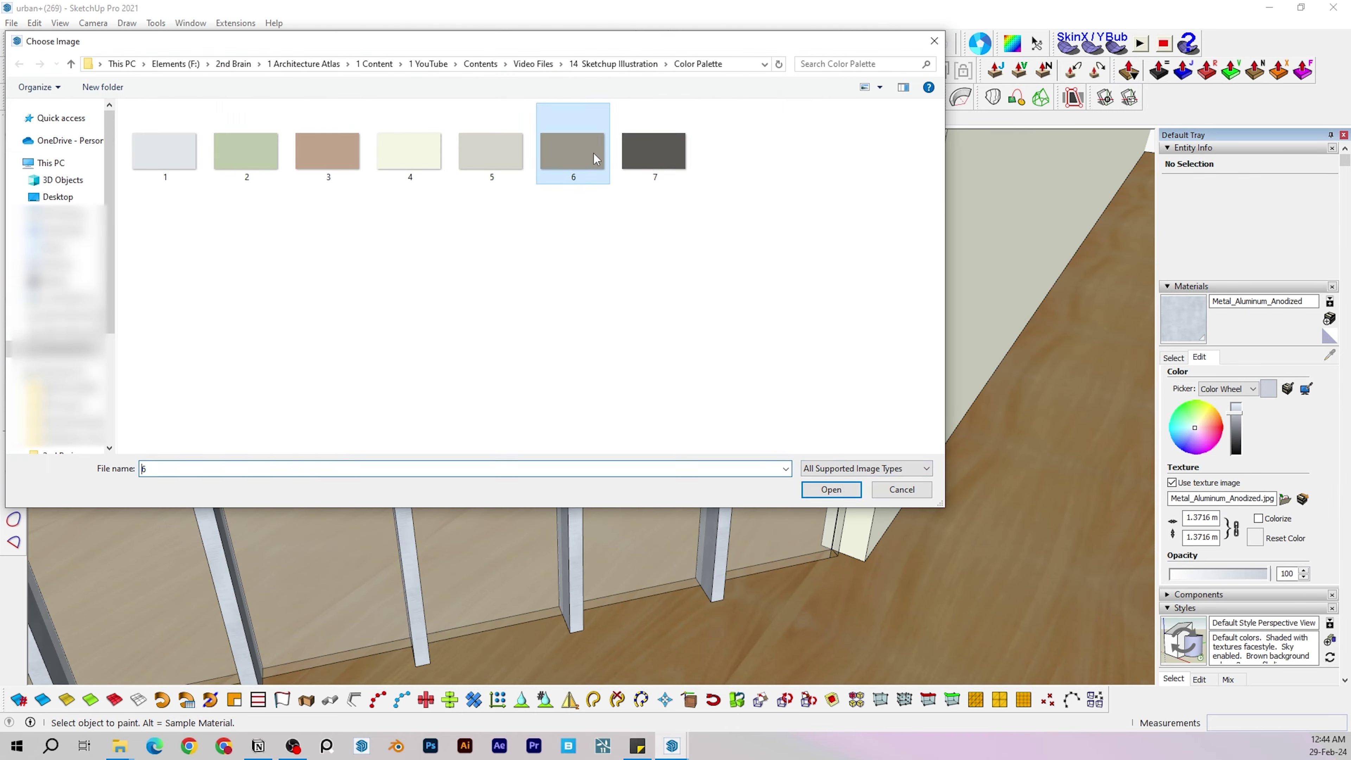
double_click(651, 154)
shift+middle_drag(525, 311, 397, 378)
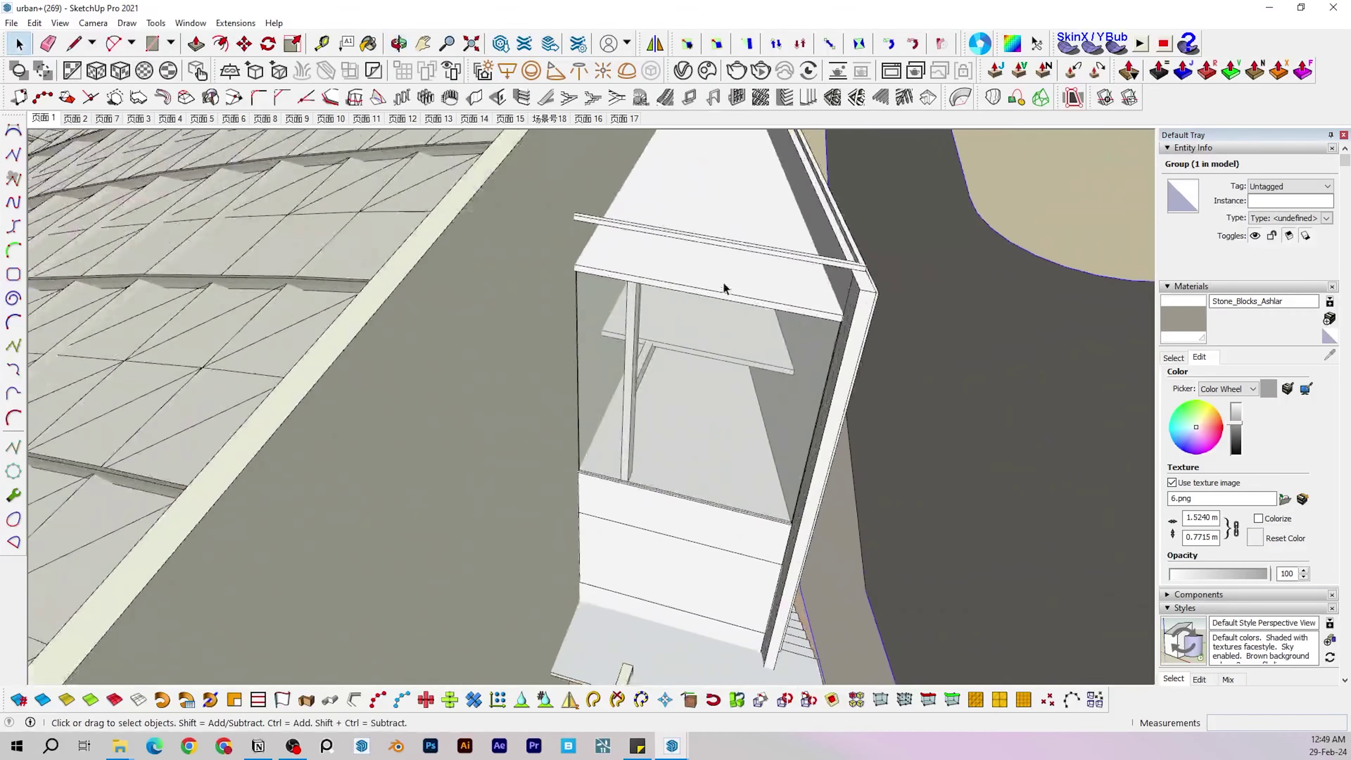
Paint the white annex behind the main building with the cream Concrete (36) material
scroll(723, 287, up, 2)
key(b)
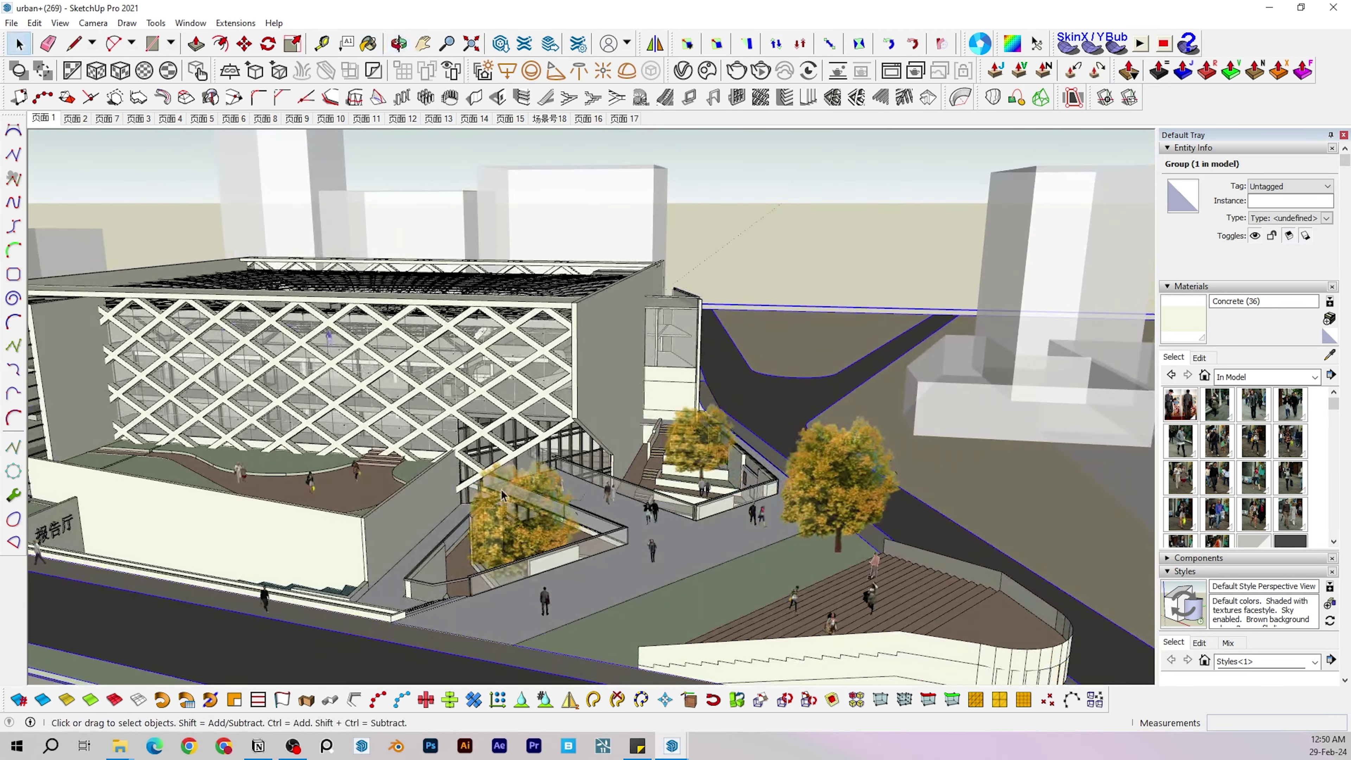
middle_drag(502, 491, 505, 568)
scroll(506, 574, up, 2)
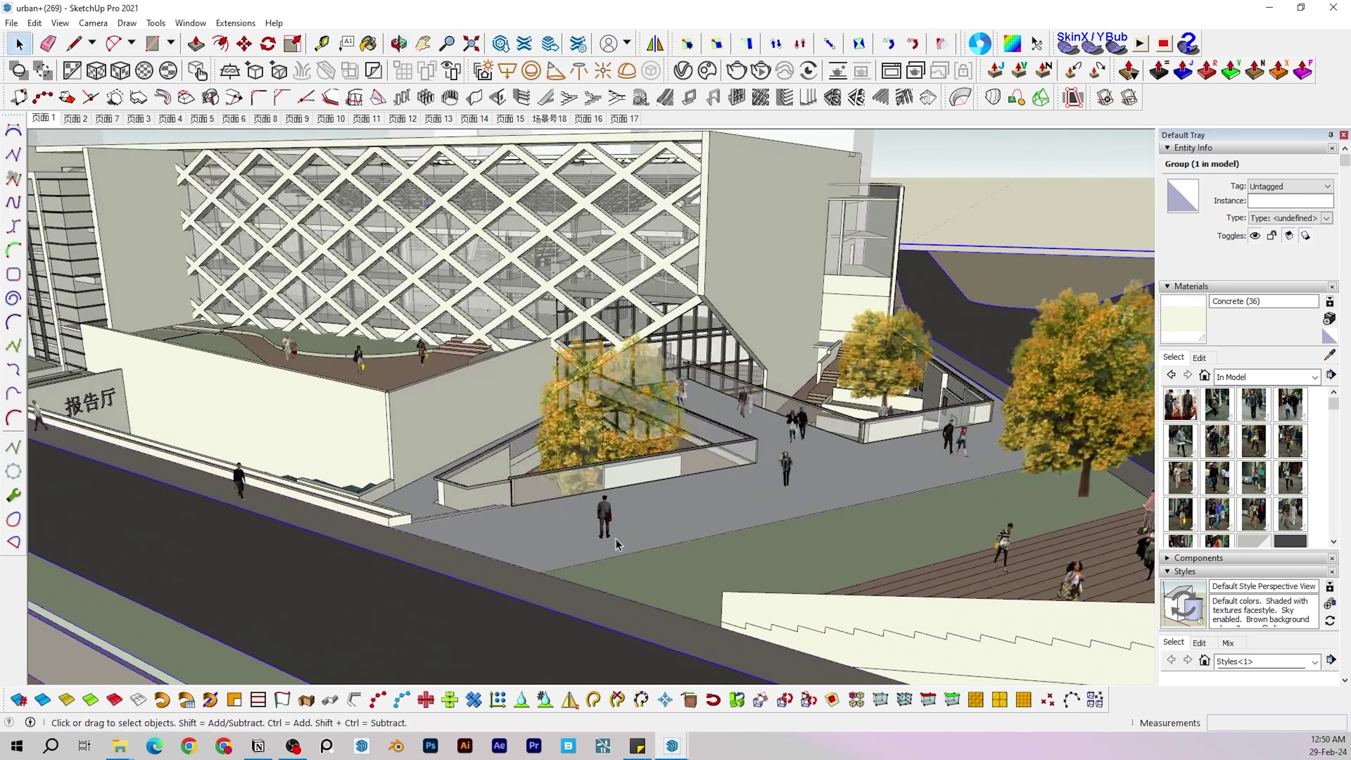
double_click(601, 514)
scroll(601, 514, down, 6)
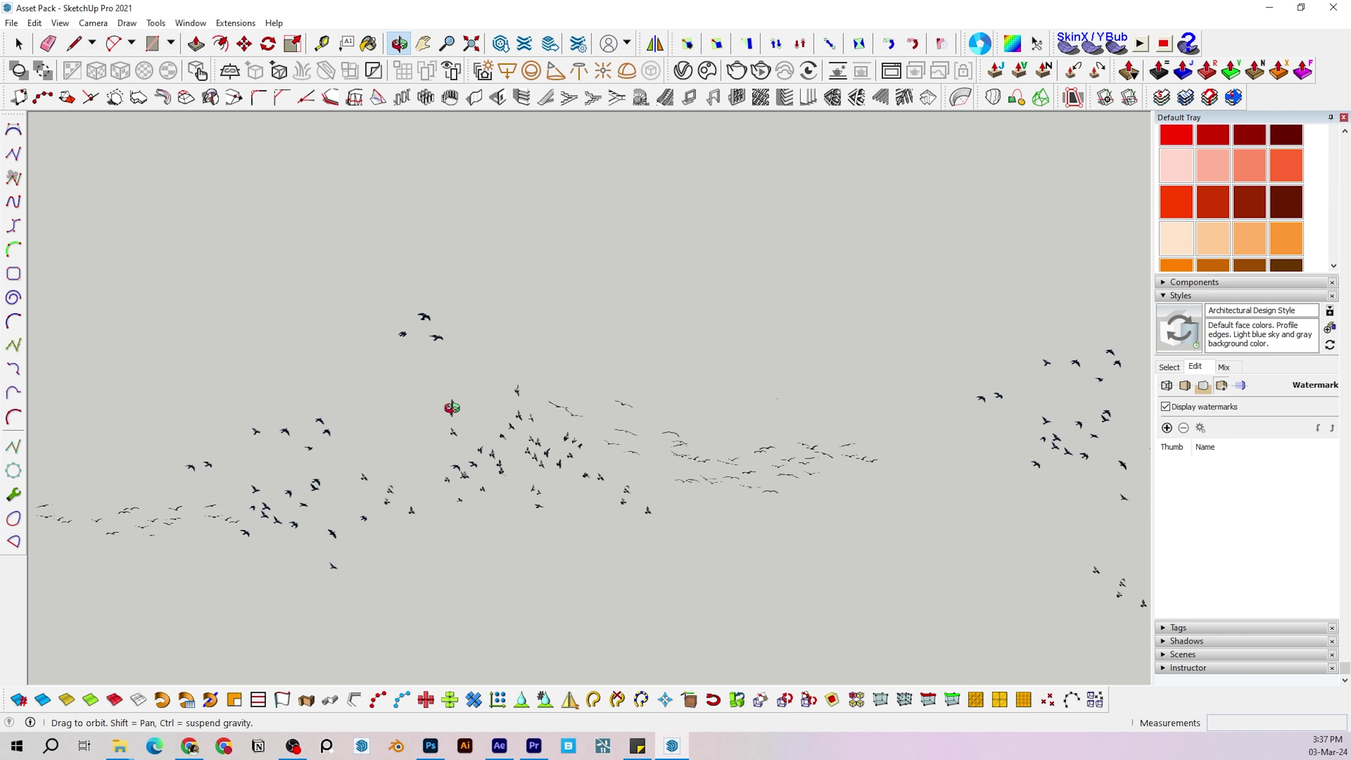
Switch to the Asset Pack model and look over its bird flocks and the other asset groups
middle_drag(452, 408, 778, 415)
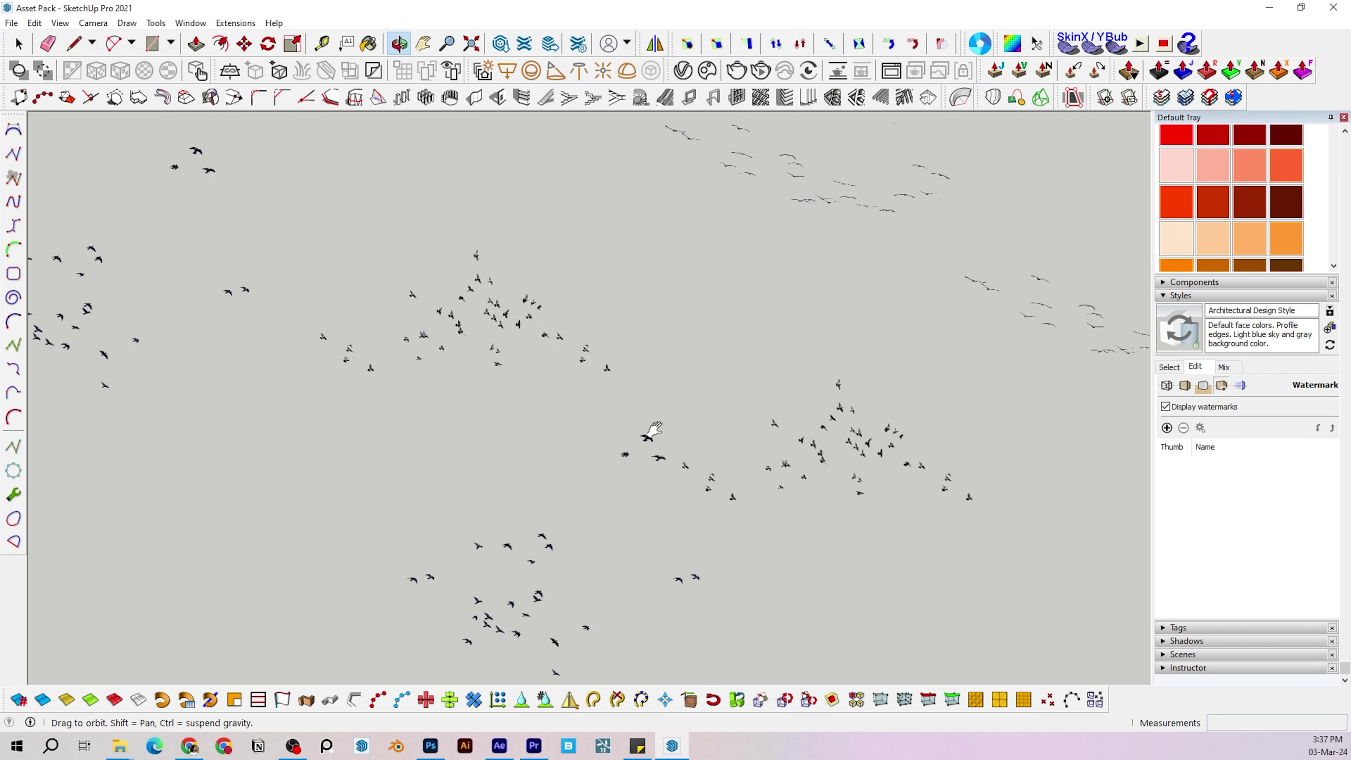
middle_drag(654, 430, 386, 426)
scroll(641, 397, down, 10)
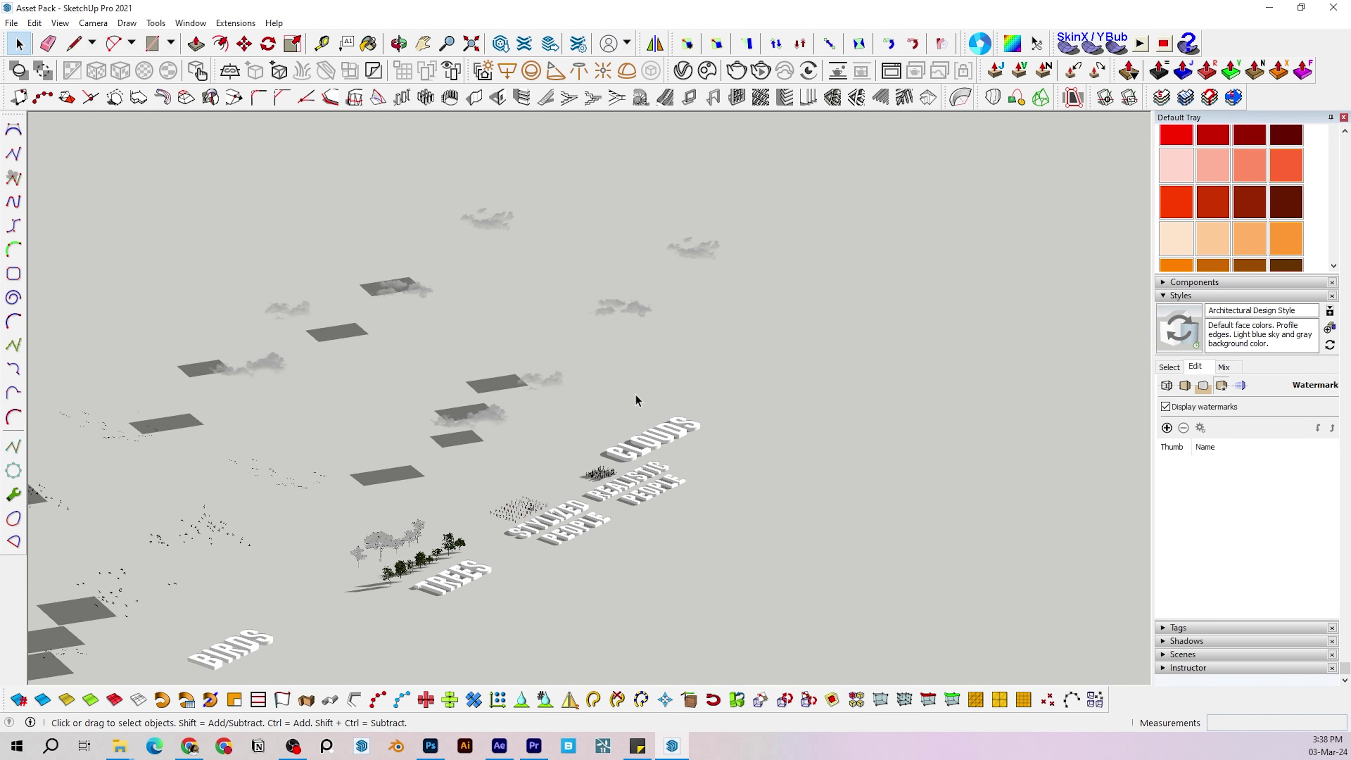
Browse pimpmydrawing.com, Studio Alternativi, Toffu and the Google tree PNG results for people and tree cutouts
scroll(636, 399, up, 5)
middle_drag(708, 459, 655, 452)
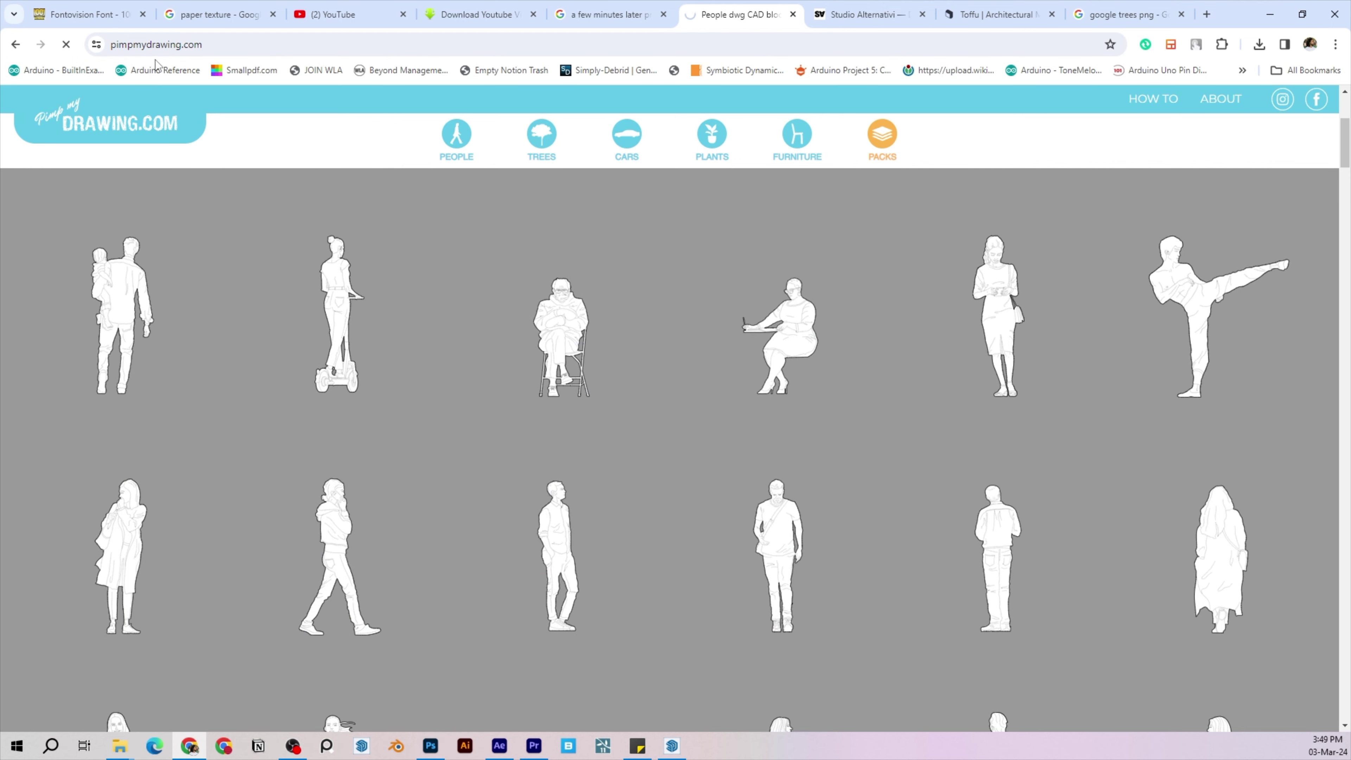
scroll(696, 332, down, 15)
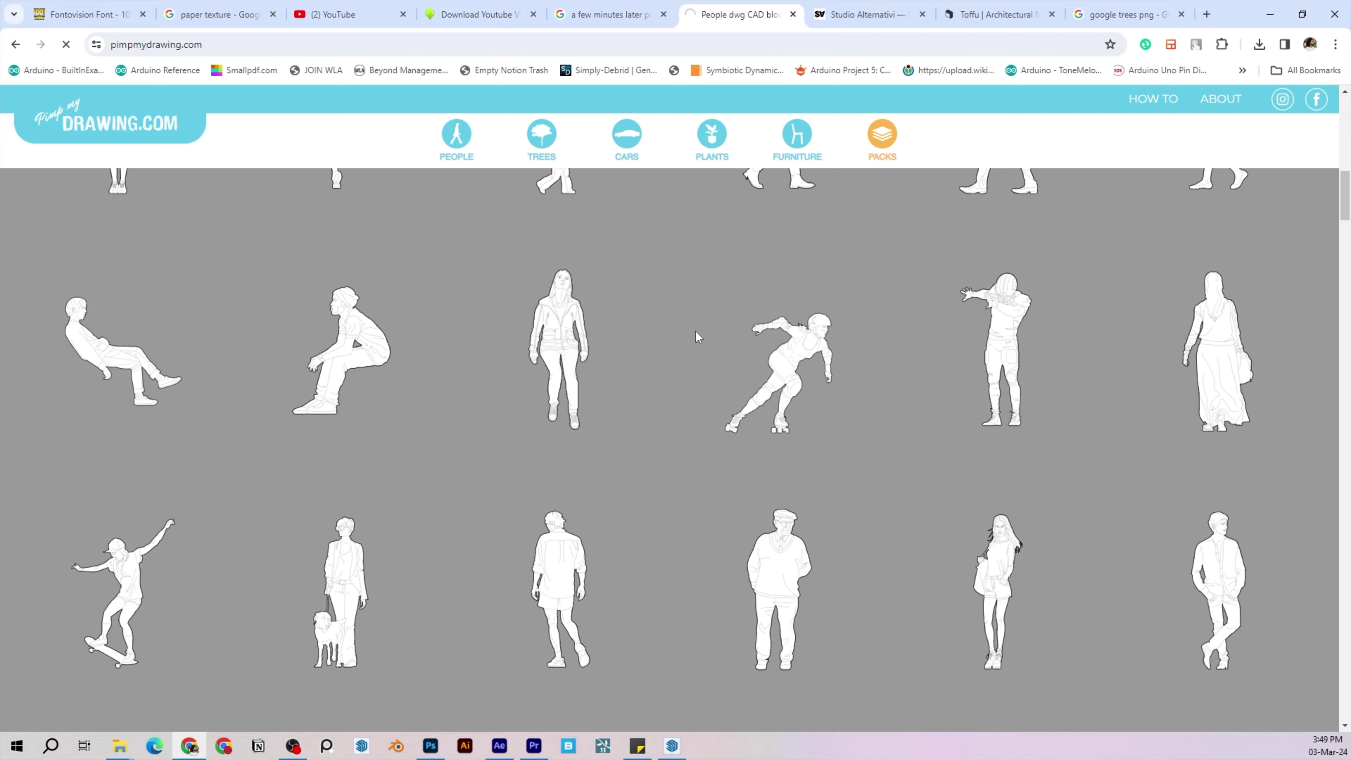
click(861, 14)
scroll(778, 311, down, 8)
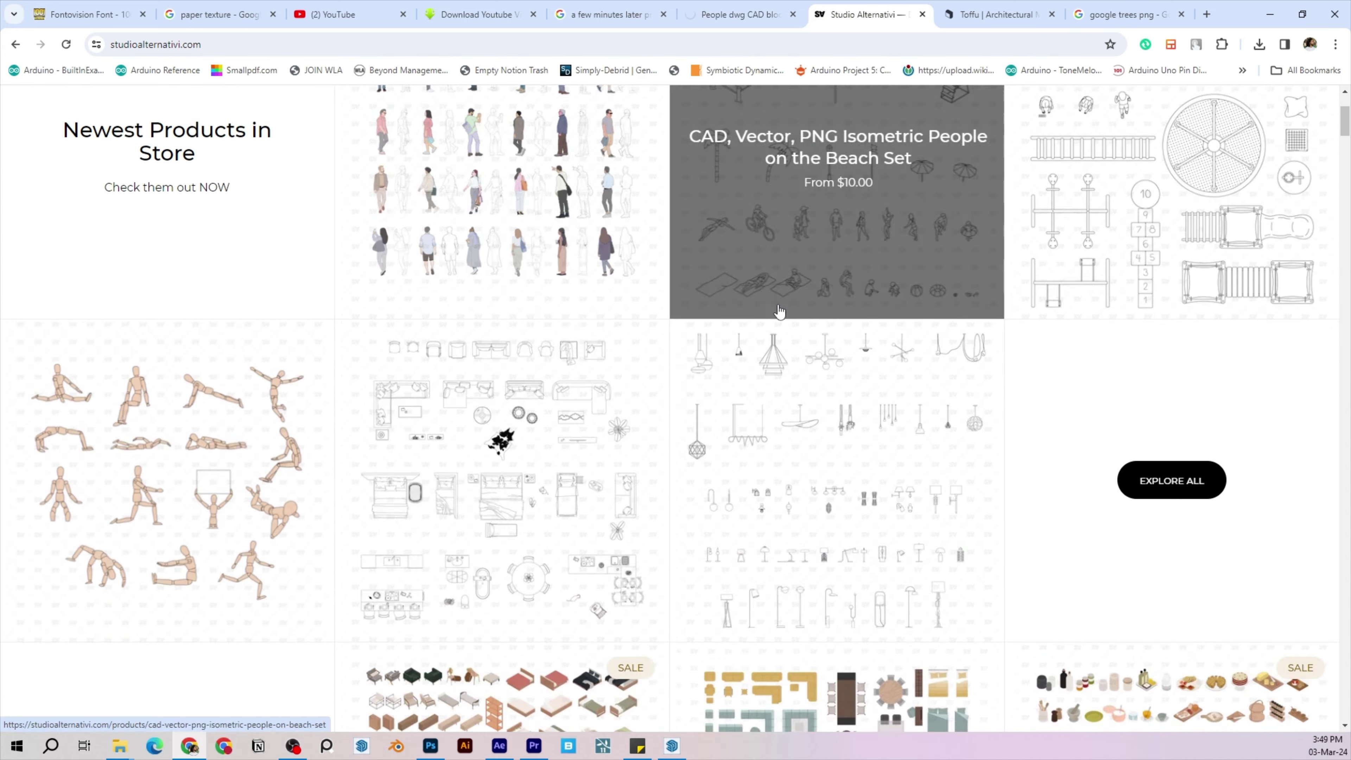
scroll(848, 342, down, 12)
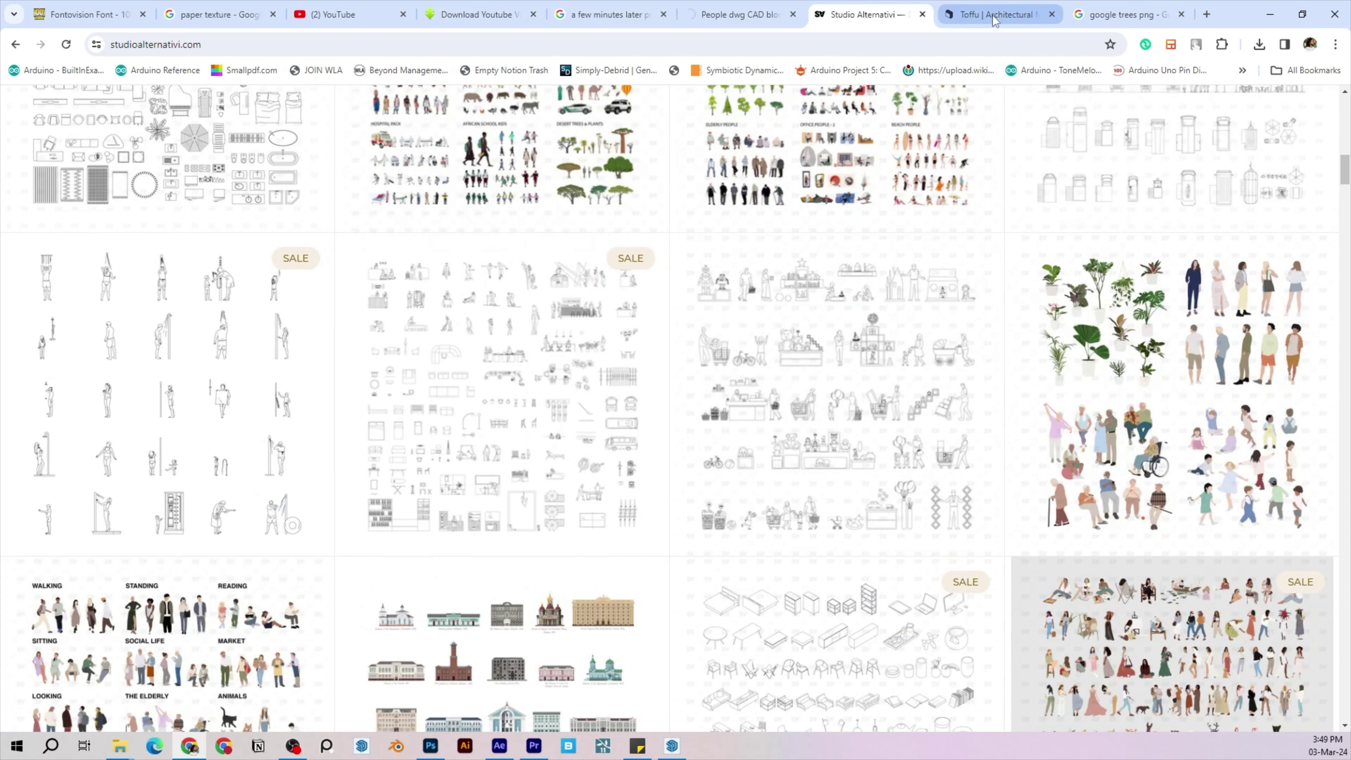
click(993, 14)
click(1123, 14)
scroll(851, 372, down, 4)
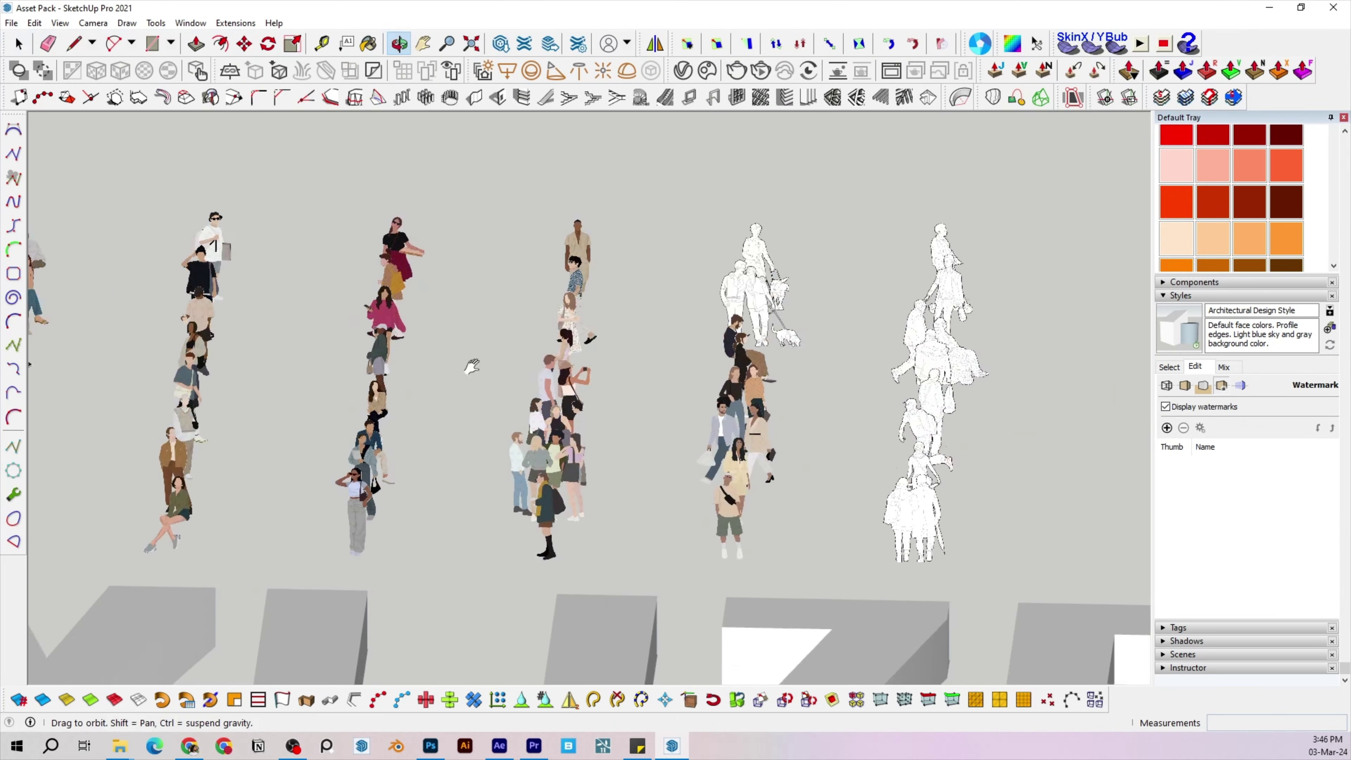
Examine the stylized and realistic people cutouts in the Asset Pack model
shift+middle_drag(472, 366, 420, 366)
scroll(981, 338, up, 3)
mouse_move(586, 368)
middle_down()
mouse_move(950, 371)
mouse_move(851, 373)
middle_up()
scroll(429, 328, down, 4)
shift+middle_drag(751, 265, 224, 453)
shift+middle_drag(1048, 226, 483, 465)
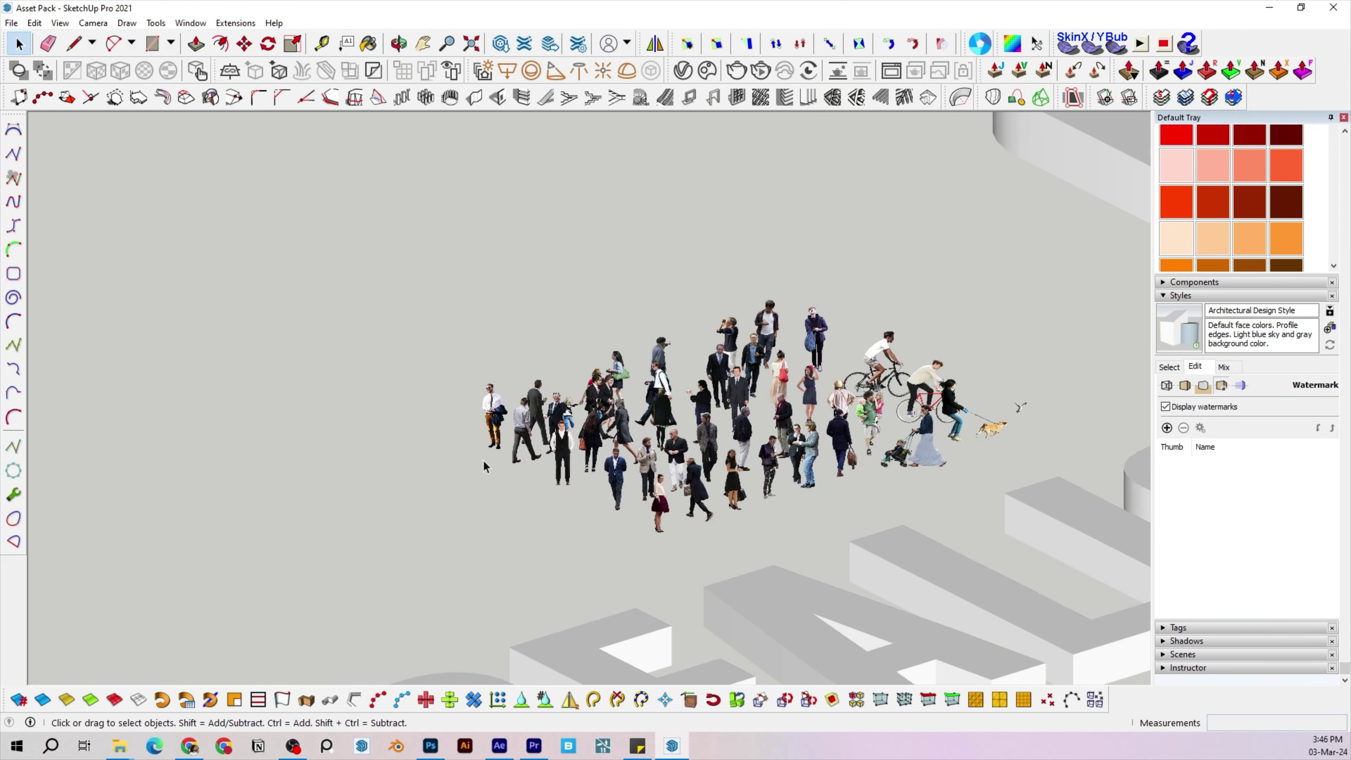
scroll(778, 432, up, 4)
middle_drag(781, 436, 506, 394)
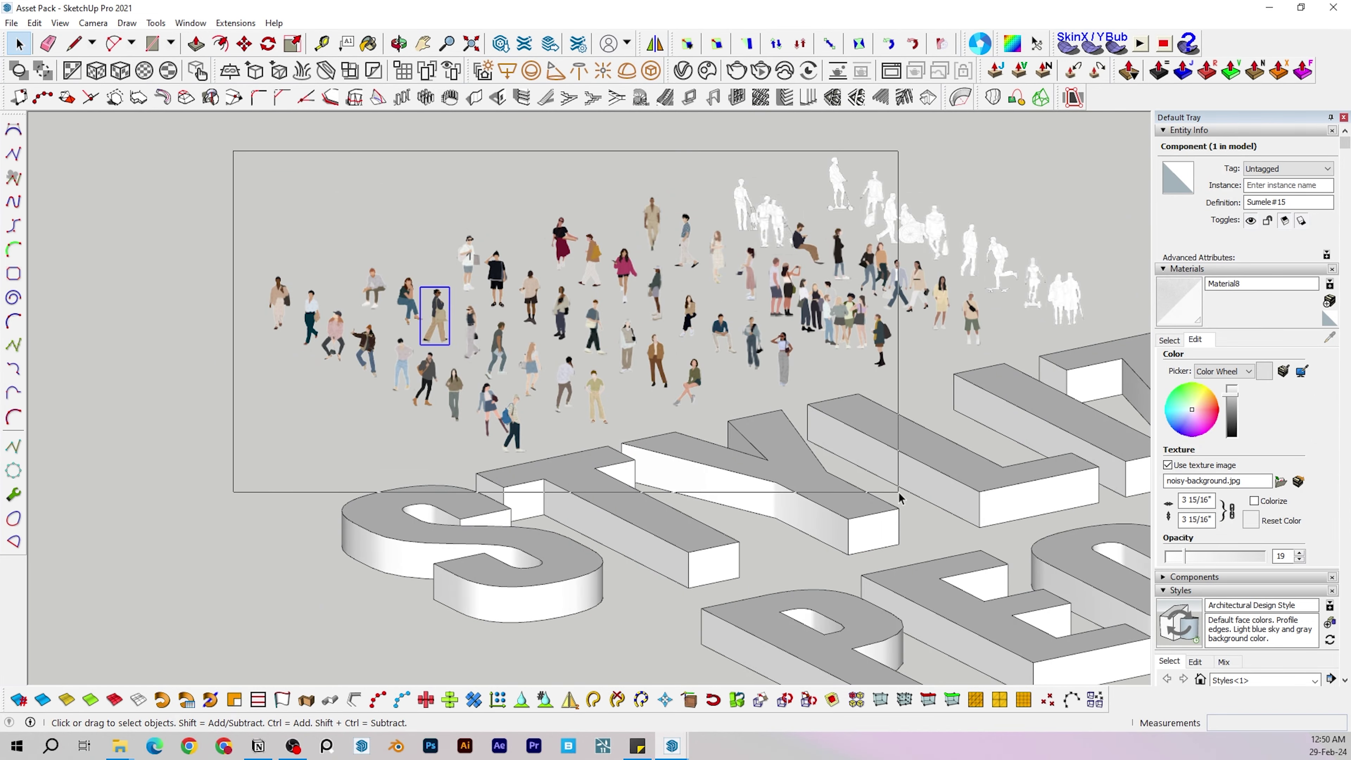
Copy the stylized people from the Asset Pack and paste them beside the road in the urban+(269) model
drag(899, 497, 899, 497)
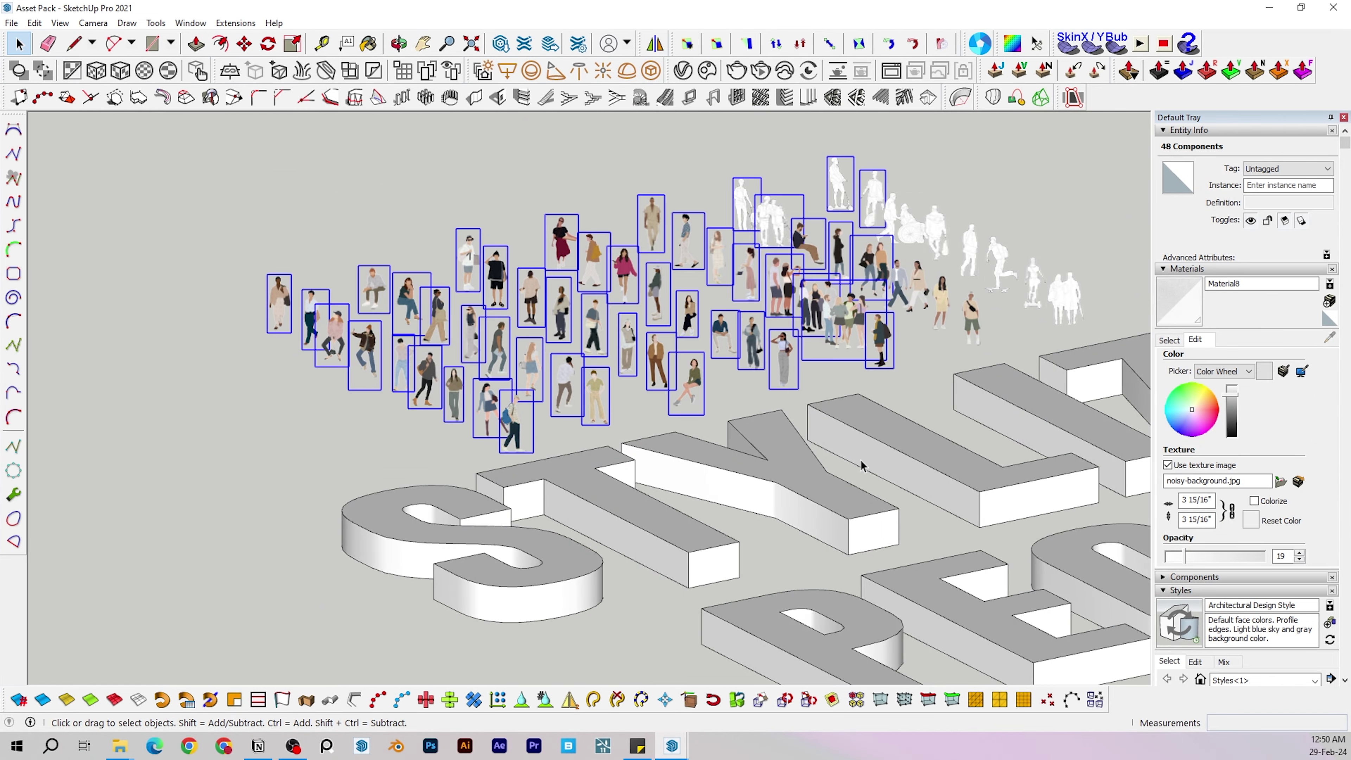
mouse_move(683, 748)
click(766, 692)
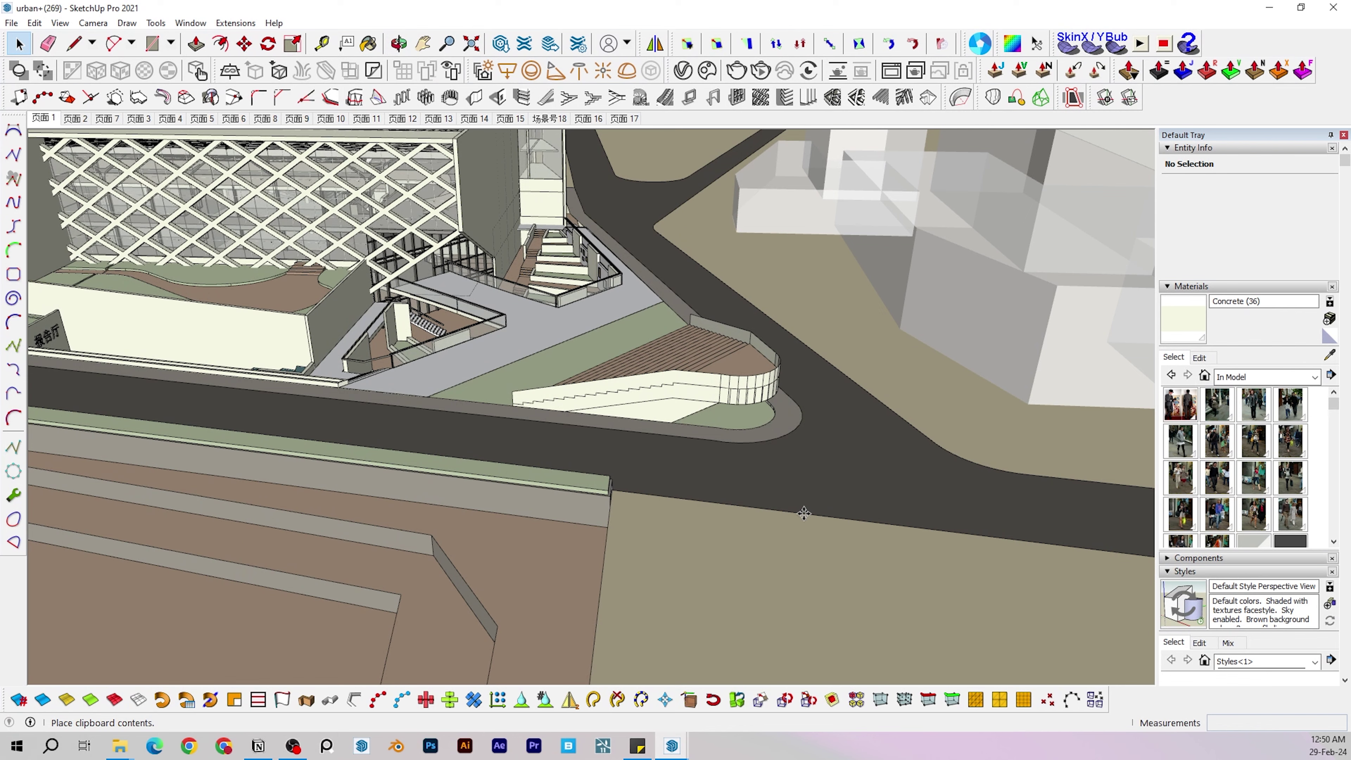
click(945, 486)
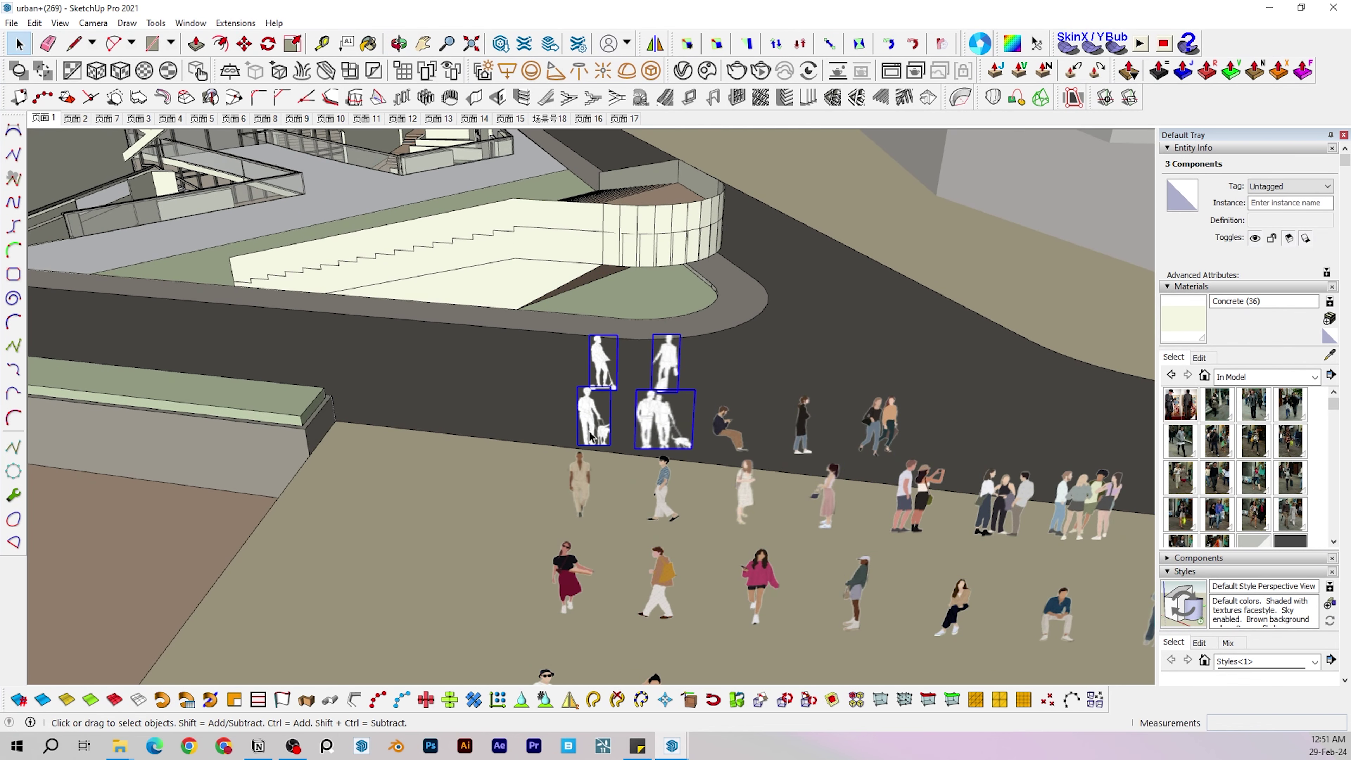
Move the pasted figure in a dark top and jeans to the curved stepped seating beside the plaza
key(m)
scroll(863, 400, up, 5)
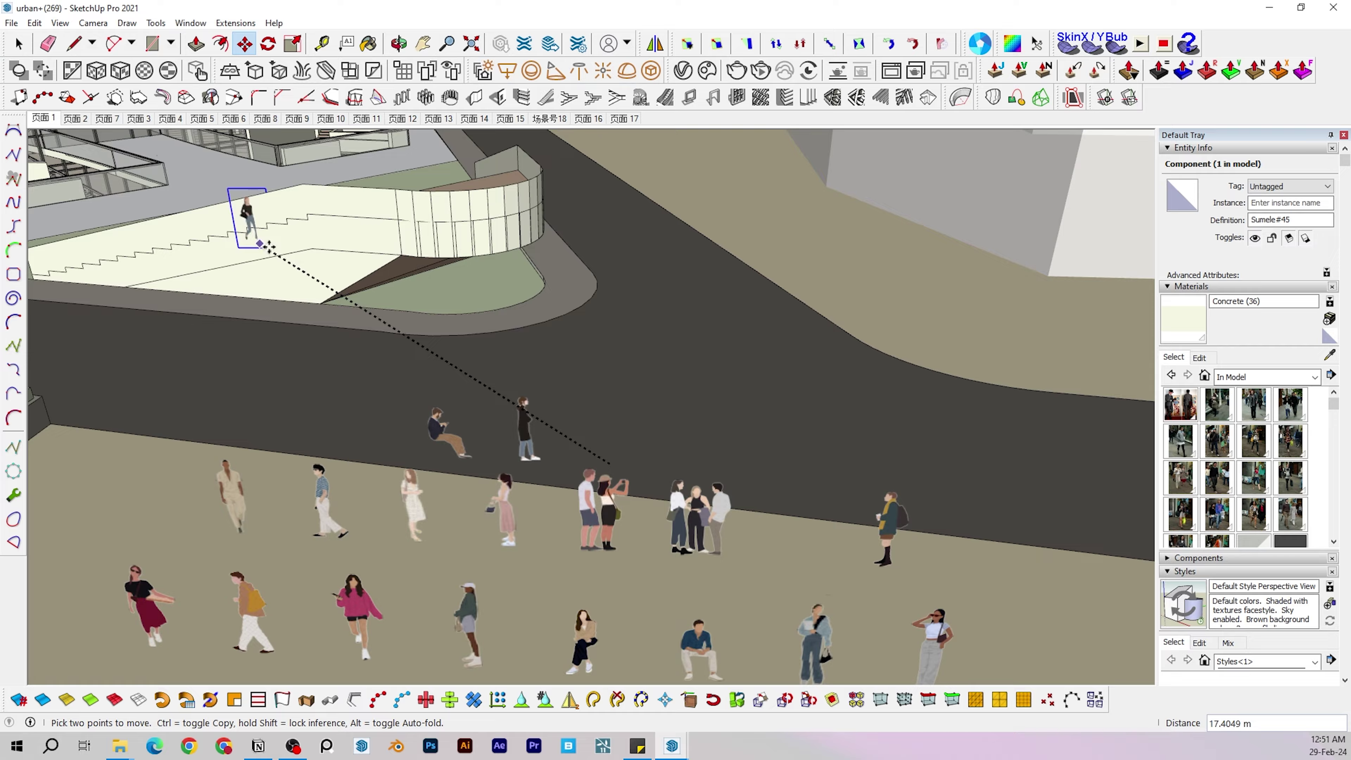
scroll(268, 246, up, 5)
click(368, 266)
scroll(446, 282, down, 6)
middle_drag(447, 282, 495, 260)
key(space)
Move the front-row figure in dark grey trousers from the pasted group to the building's outdoor area
click(743, 591)
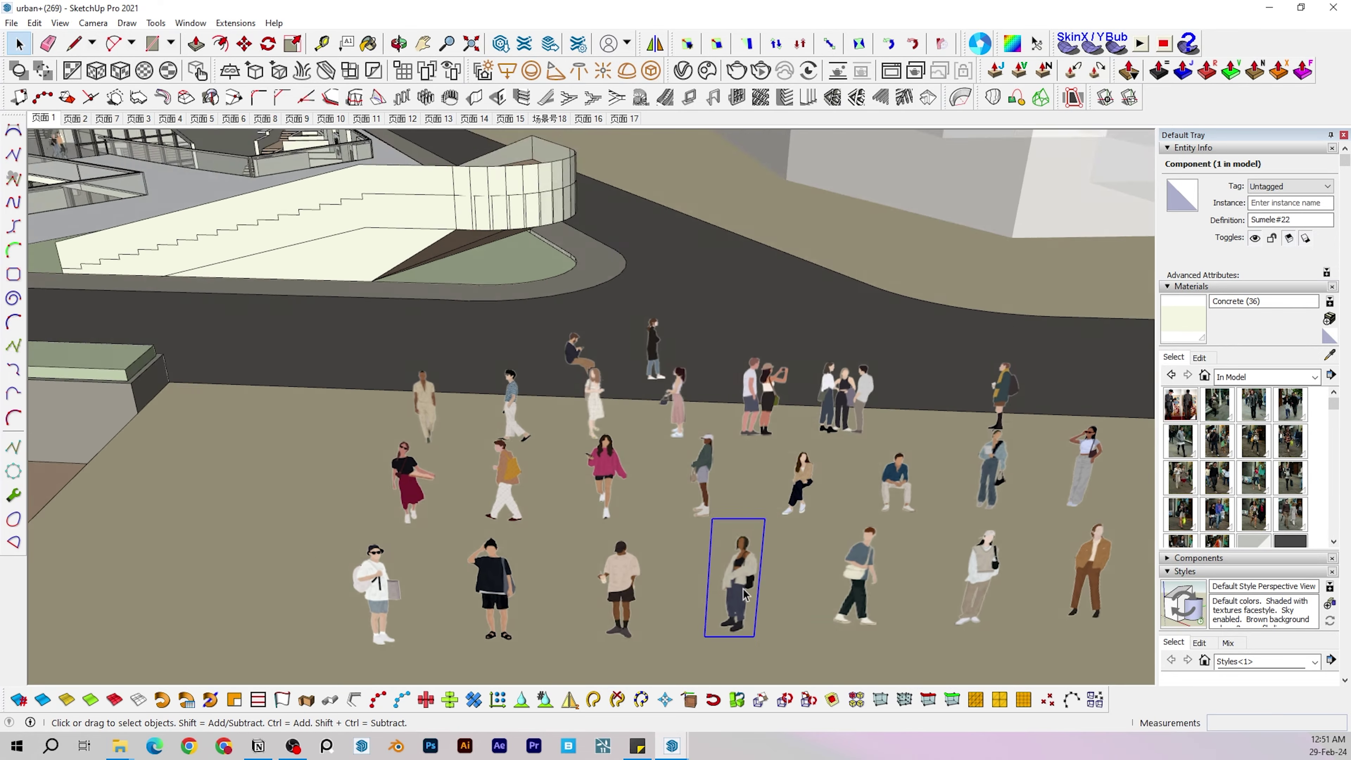
key(m)
click(752, 634)
scroll(851, 554, down, 6)
middle_drag(745, 405, 455, 461)
scroll(542, 404, up, 5)
click(675, 329)
scroll(688, 332, down, 6)
Move the walking figure with the tan backpack out of the pasted group and into the site
key(space)
click(873, 529)
key(m)
scroll(437, 479, up, 6)
key(space)
click(739, 595)
key(m)
scroll(745, 611, up, 5)
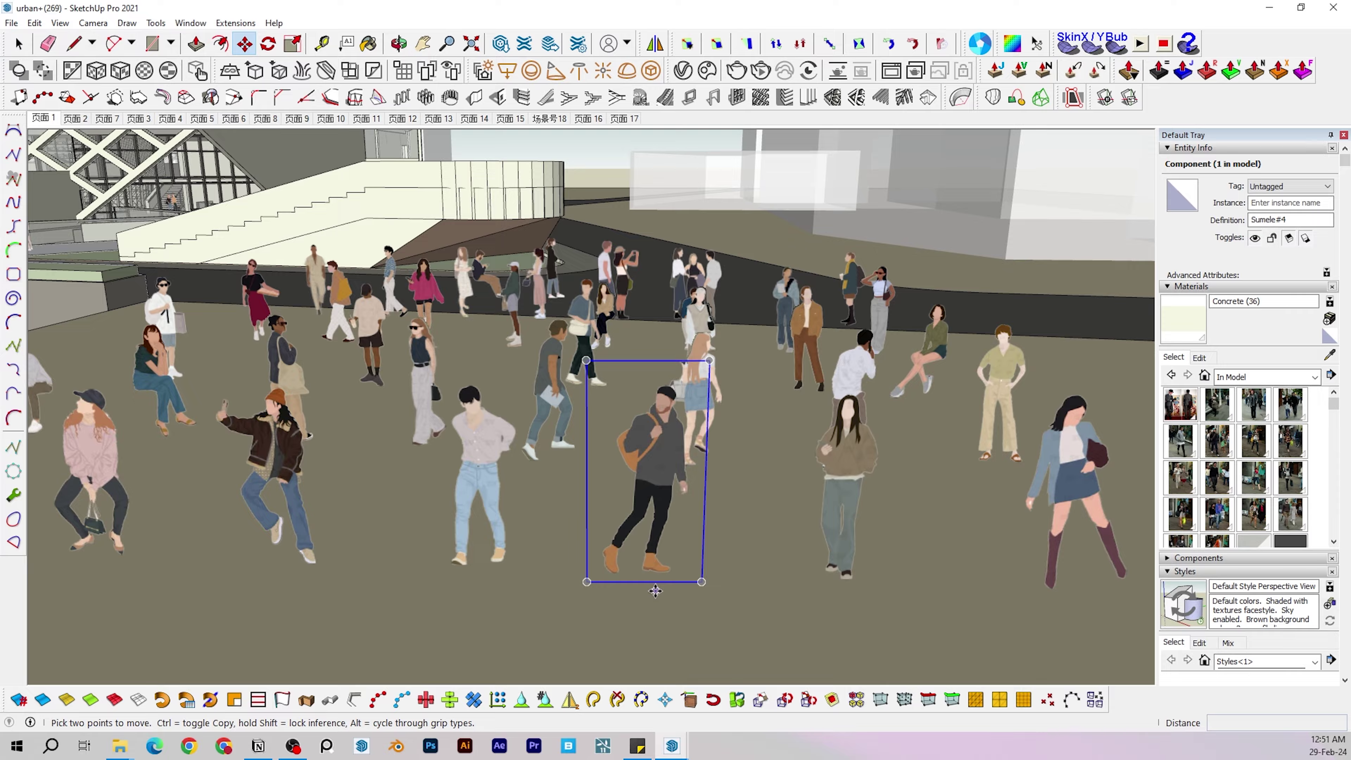
click(656, 591)
scroll(656, 591, down, 6)
click(406, 368)
scroll(792, 479, up, 5)
Move the pale figure onto the stairs of the terraced planters beside the building
key(space)
click(798, 482)
key(m)
click(790, 527)
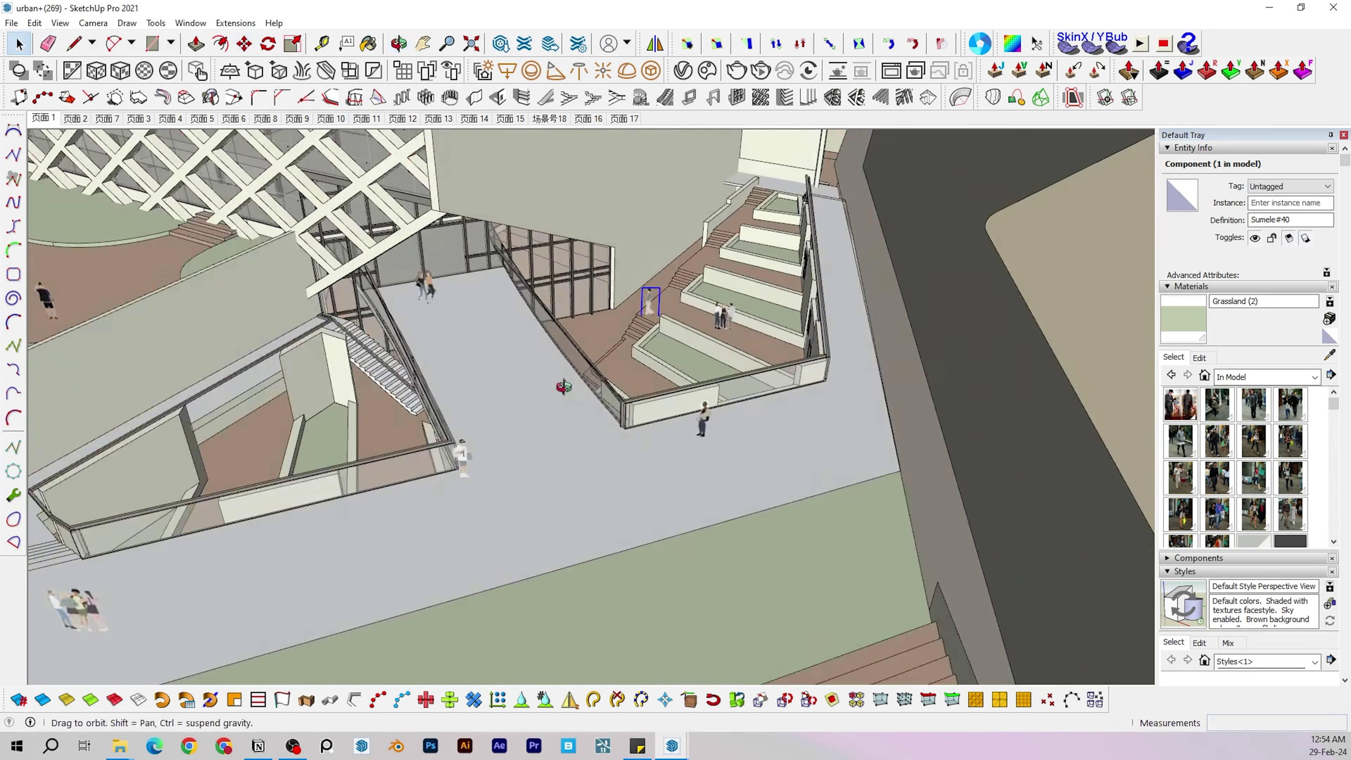
click(648, 314)
scroll(649, 314, down, 6)
Move two more people cutouts into position around the plaza and its sunken gardens
key(space)
click(776, 372)
key(m)
click(763, 459)
scroll(763, 459, down, 6)
middle_drag(769, 452, 572, 395)
click(573, 395)
key(space)
click(500, 306)
key(m)
click(500, 426)
click(481, 329)
key(space)
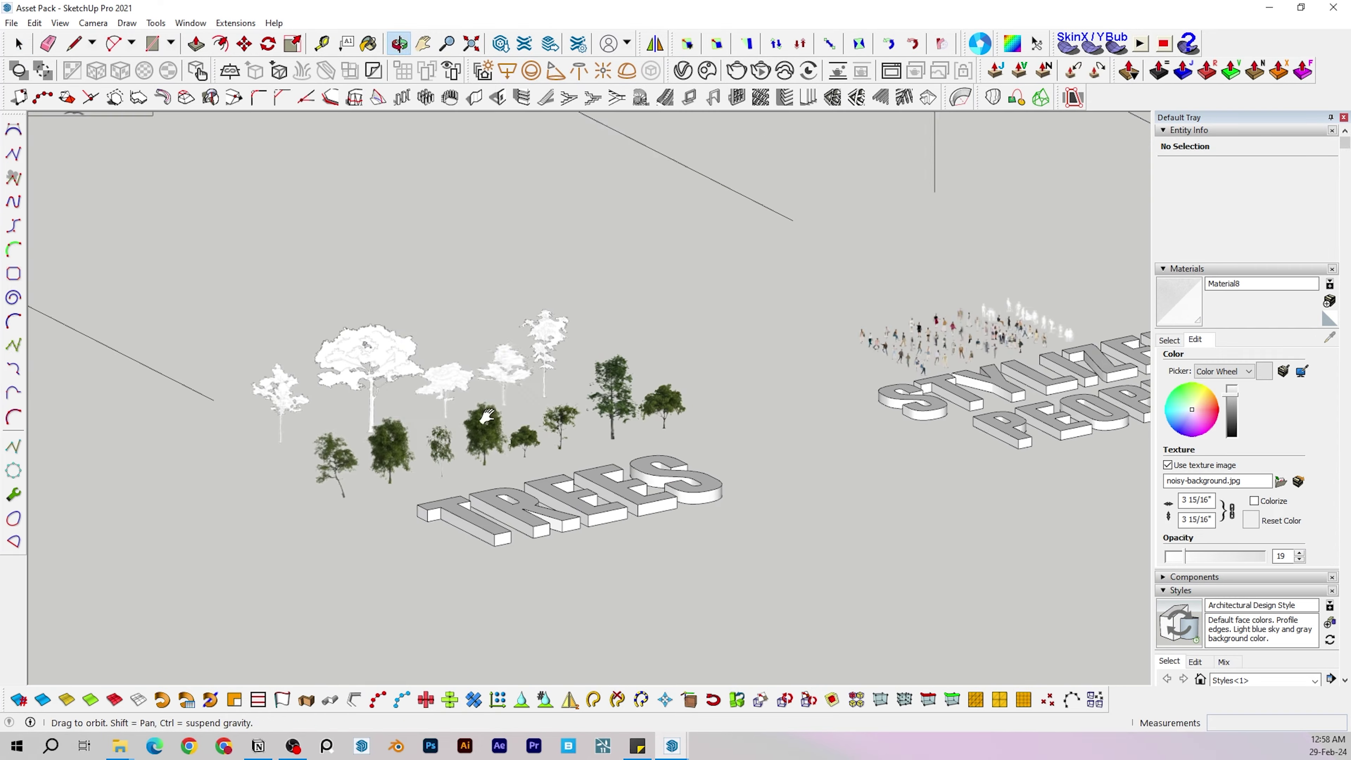
Copy the white outline trees from the Asset Pack and paste them into the urban+(269) model
key(space)
scroll(468, 423, up, 5)
click(669, 223)
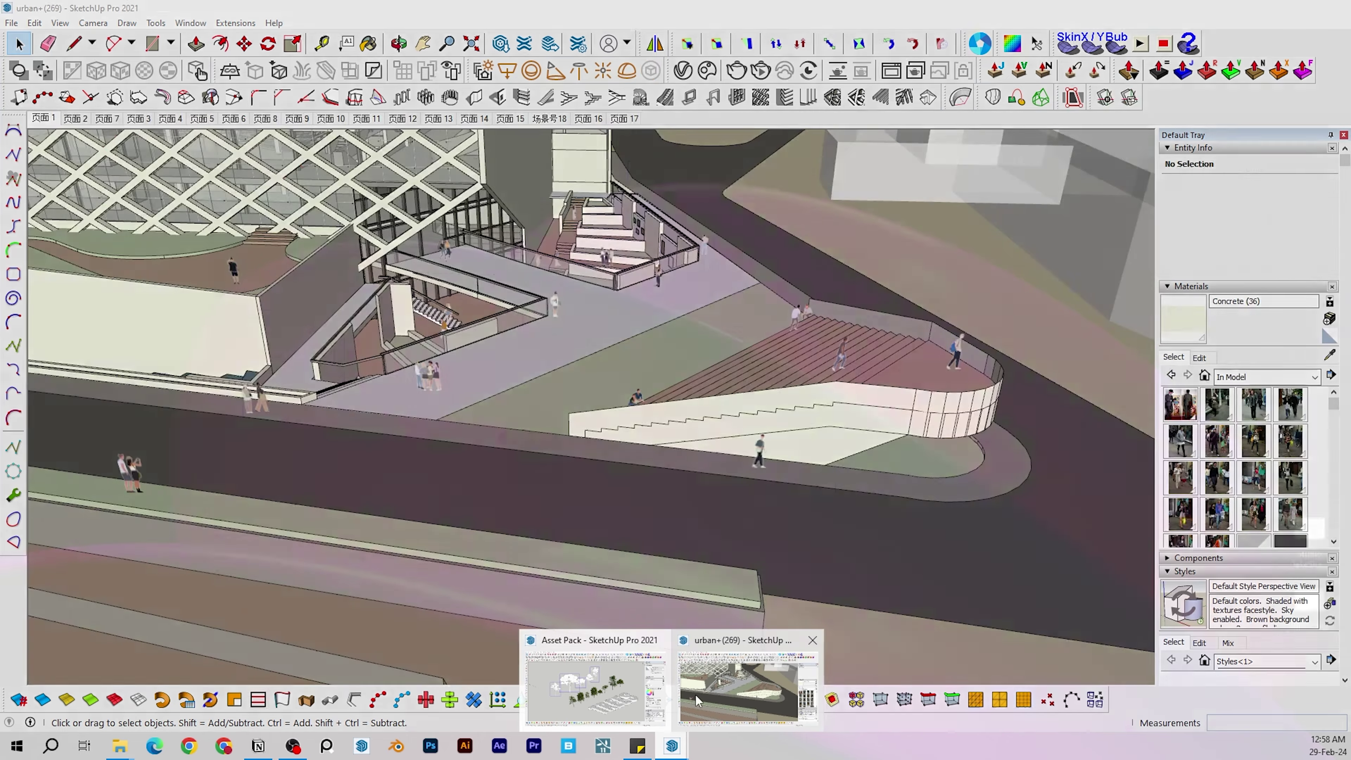
click(748, 689)
scroll(631, 357, down, 4)
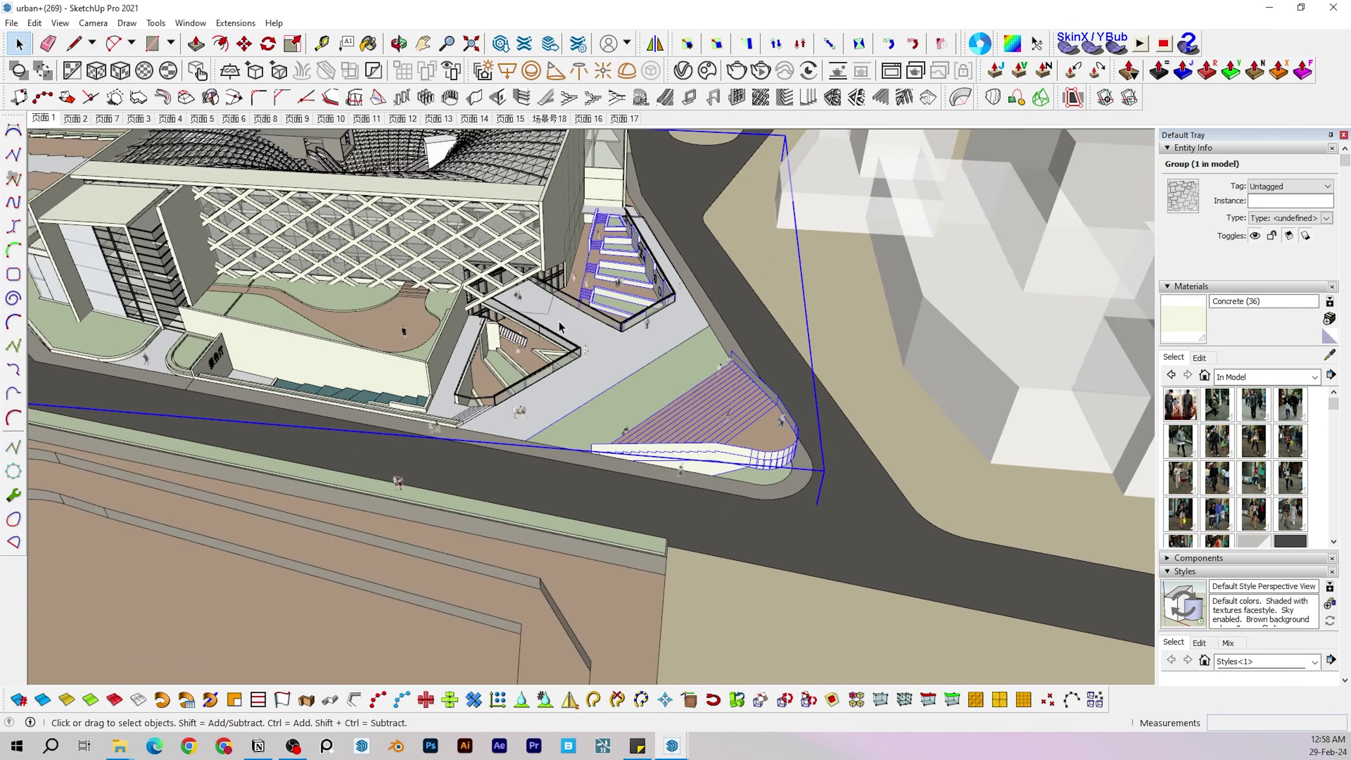
Move the tall white tree from the pasted group into the sunken triangular garden in front of the building
click(676, 480)
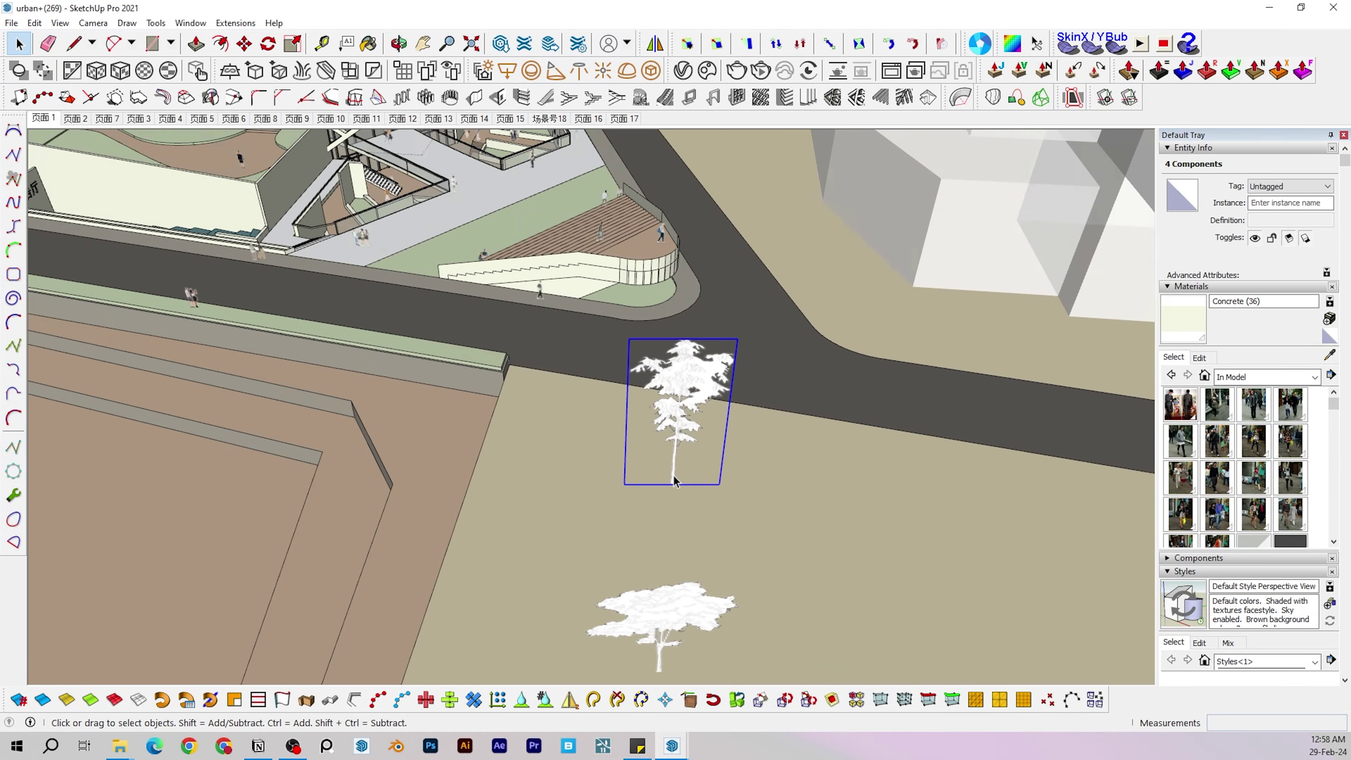
key(m)
click(676, 480)
middle_drag(536, 302, 551, 371)
scroll(569, 506, up, 5)
click(568, 506)
Copy the tall white tree to the terraced planters and scale the copy to about 0.60
scroll(479, 440, down, 4)
key(ctrl)
click(479, 437)
scroll(464, 413, up, 4)
key(s)
drag(680, 202, 627, 289)
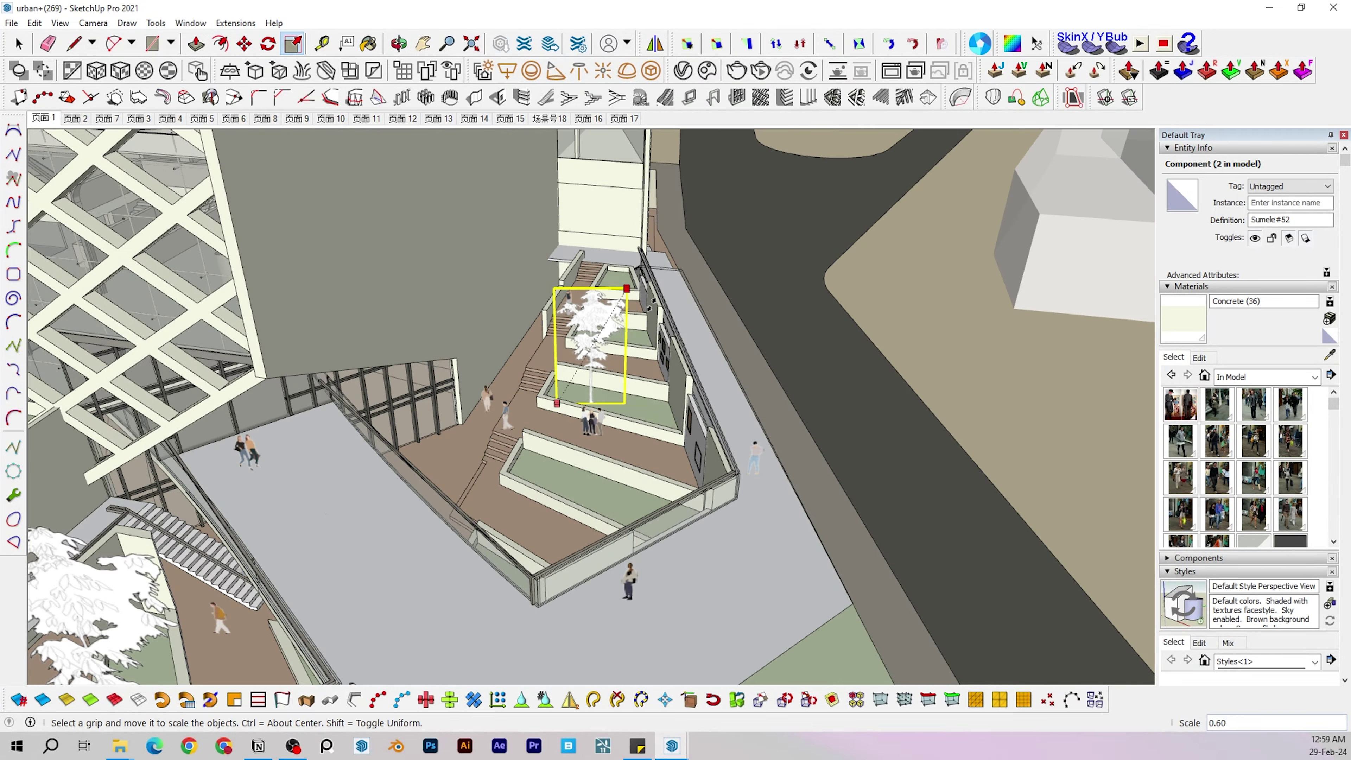
scroll(638, 385, up, 4)
Copy the reduced tree to the upper planter bed of the terraced stairs
key(m)
click(567, 422)
key(ctrl)
scroll(623, 224, down, 4)
middle_drag(670, 266, 656, 340)
scroll(647, 271, up, 5)
Copy the tree about 0.6 m beside itself in the upper planter bed and scale the copy down
key(m)
click(592, 297)
key(ctrl)
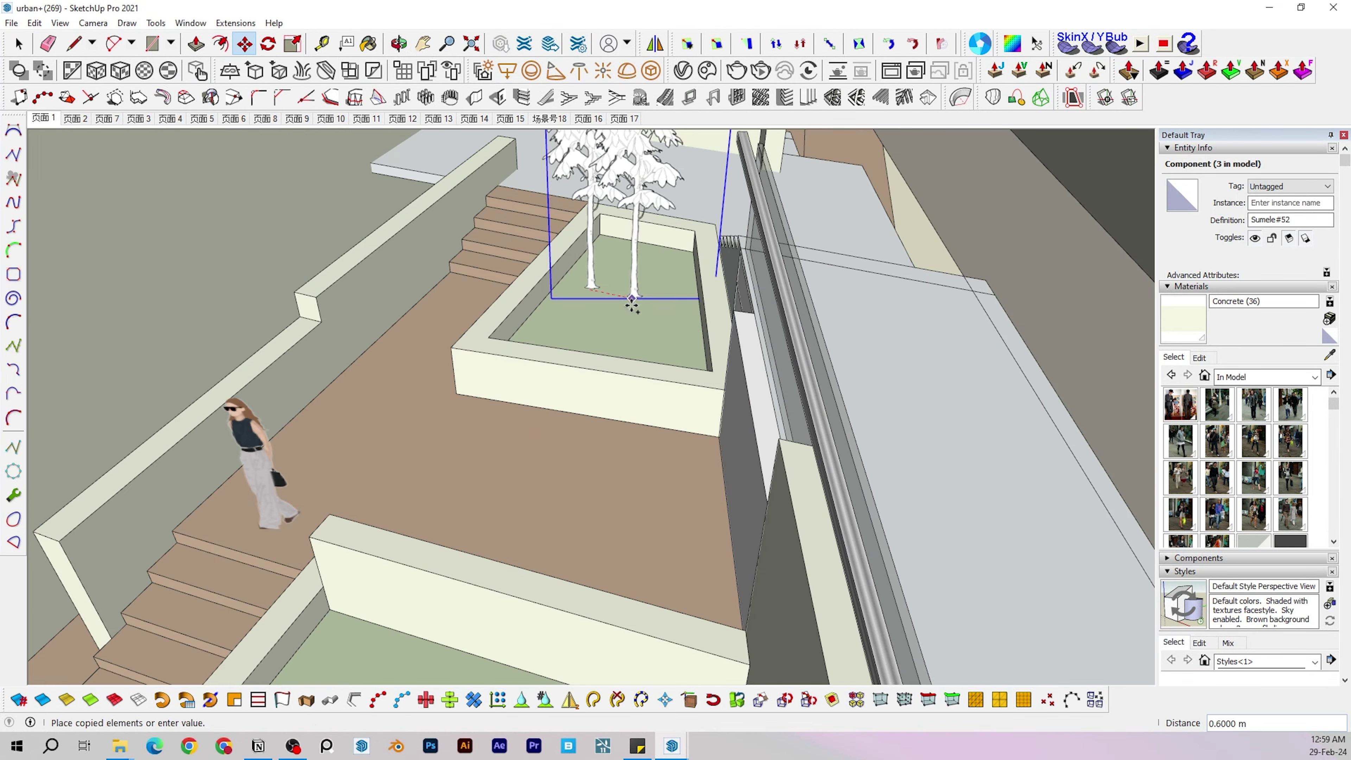
click(633, 304)
key(s)
drag(691, 212, 646, 282)
drag(595, 356, 636, 320)
scroll(636, 320, down, 5)
middle_drag(636, 319, 233, 528)
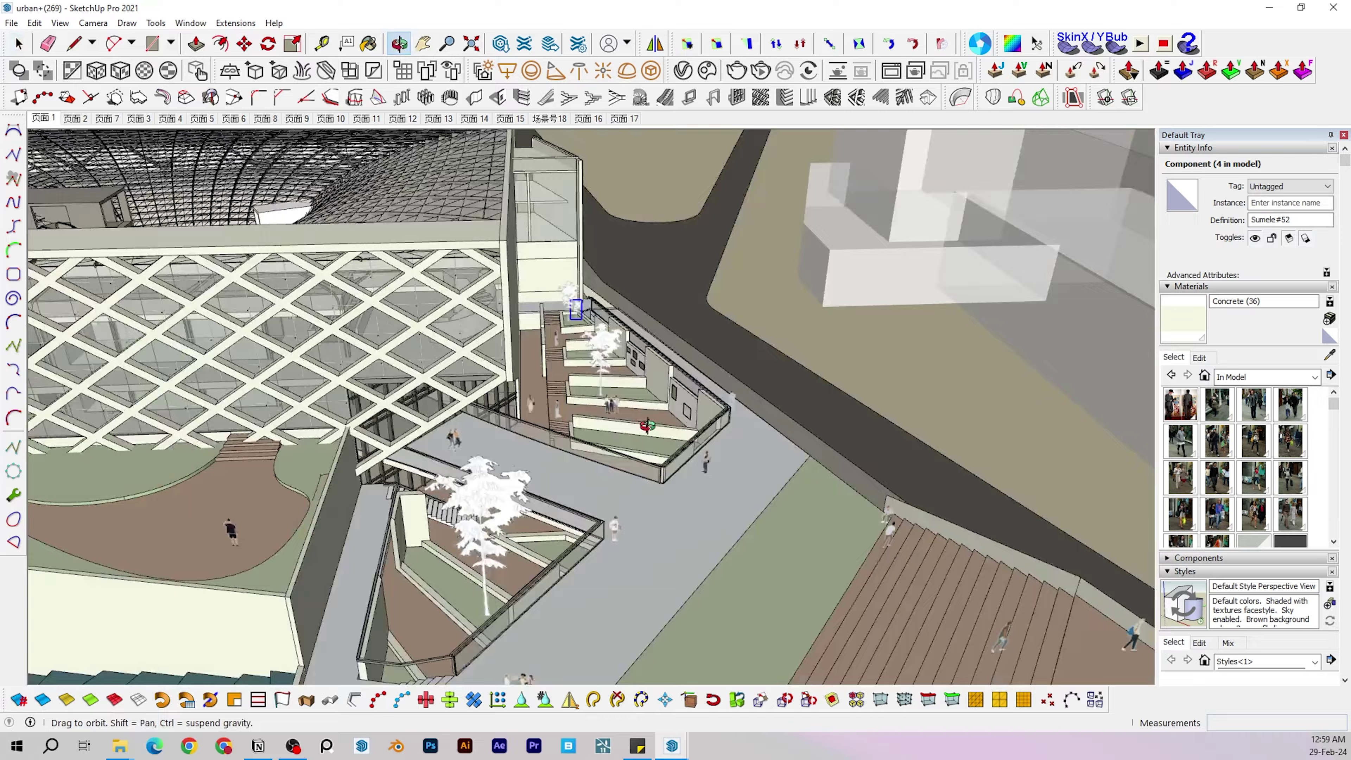
Copy a white tree about 15 m along the lawn strip beside the annex to its far corner
key(space)
click(956, 663)
key(m)
scroll(440, 414, up, 5)
click(441, 414)
key(ctrl)
click(344, 446)
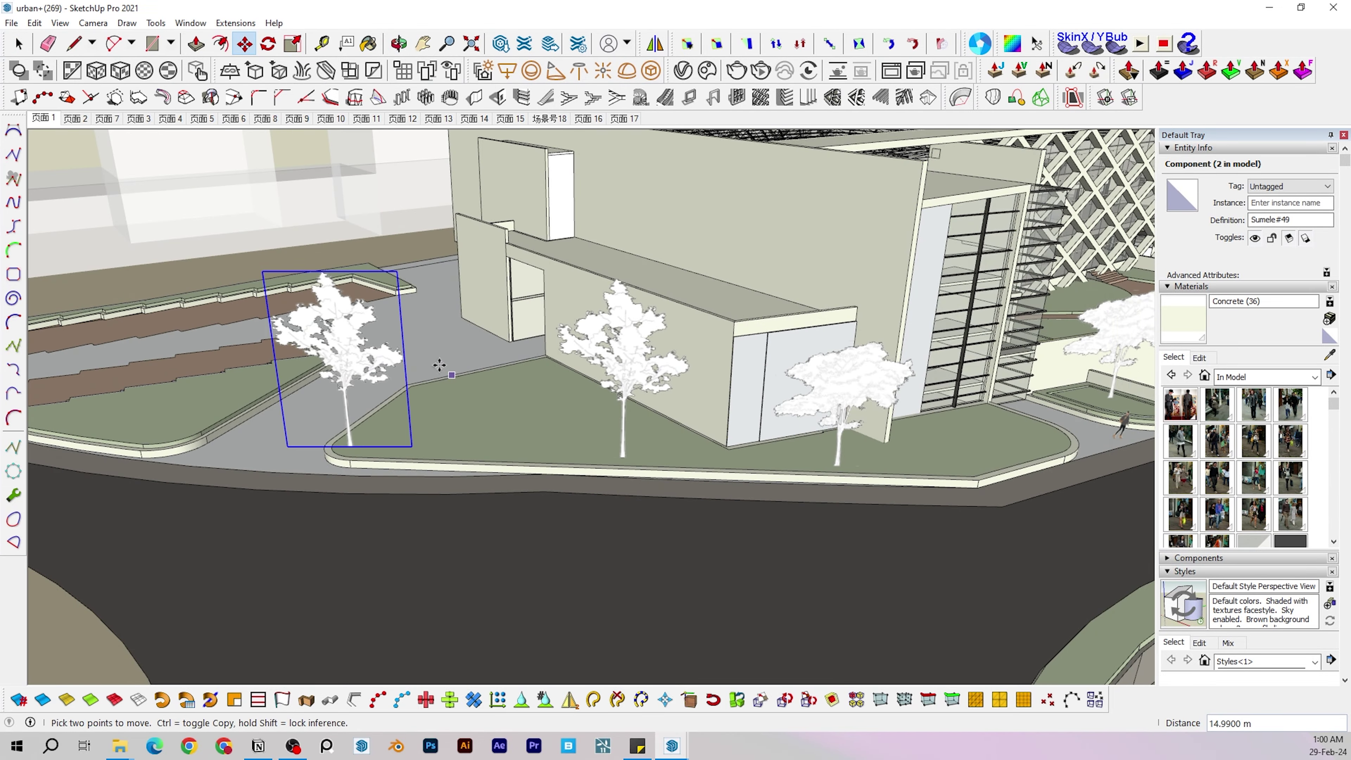
Scale down the copied tree at the lawn's corner and move it fully onto the grass
key(s)
drag(407, 266, 360, 332)
scroll(328, 449, up, 6)
key(m)
click(324, 453)
click(384, 467)
Copy the reduced tree to the neighbouring lawn bed across the path
scroll(422, 471, down, 5)
click(414, 472)
key(ctrl)
click(114, 421)
key(space)
scroll(579, 396, down, 3)
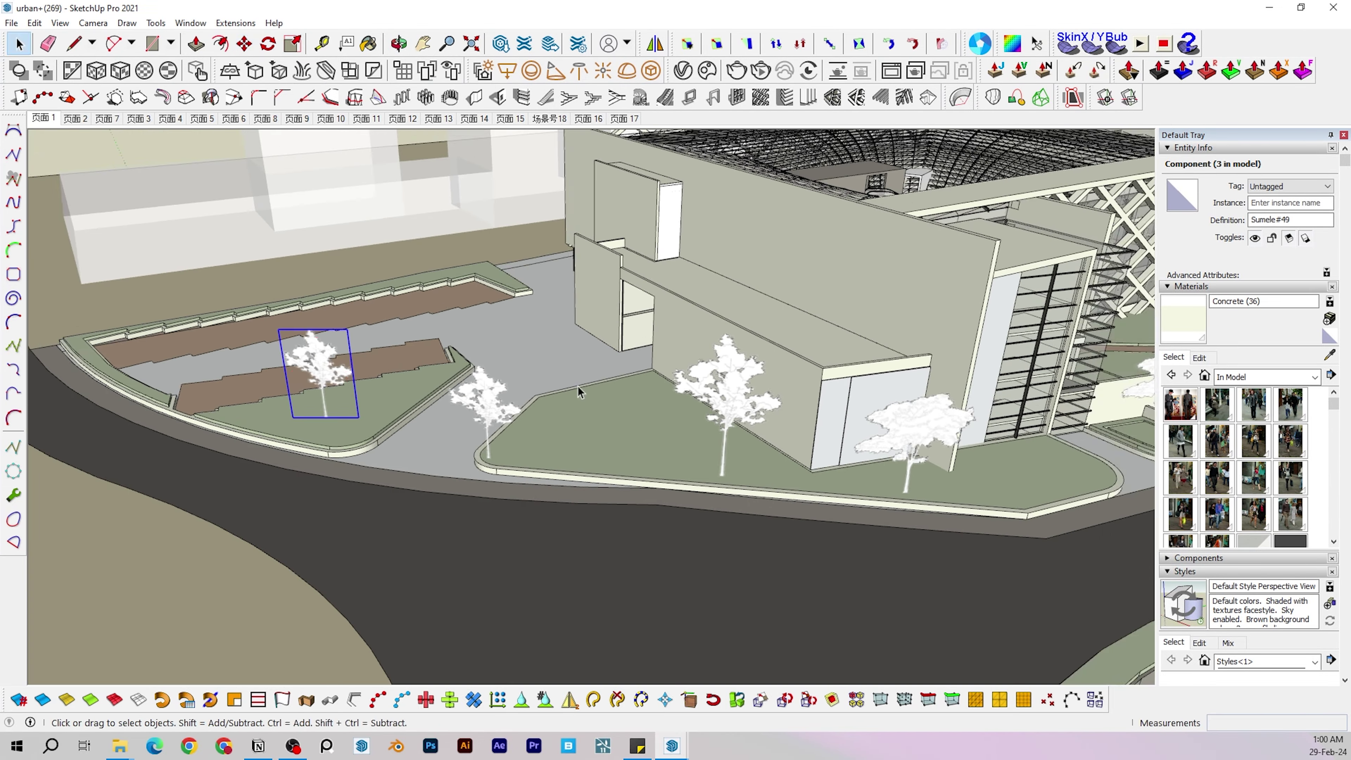
Frame the lattice facade from street level and turn off the display of the model's edges
middle_drag(579, 392, 301, 383)
middle_drag(756, 362, 746, 475)
click(932, 379)
scroll(910, 470, up, 3)
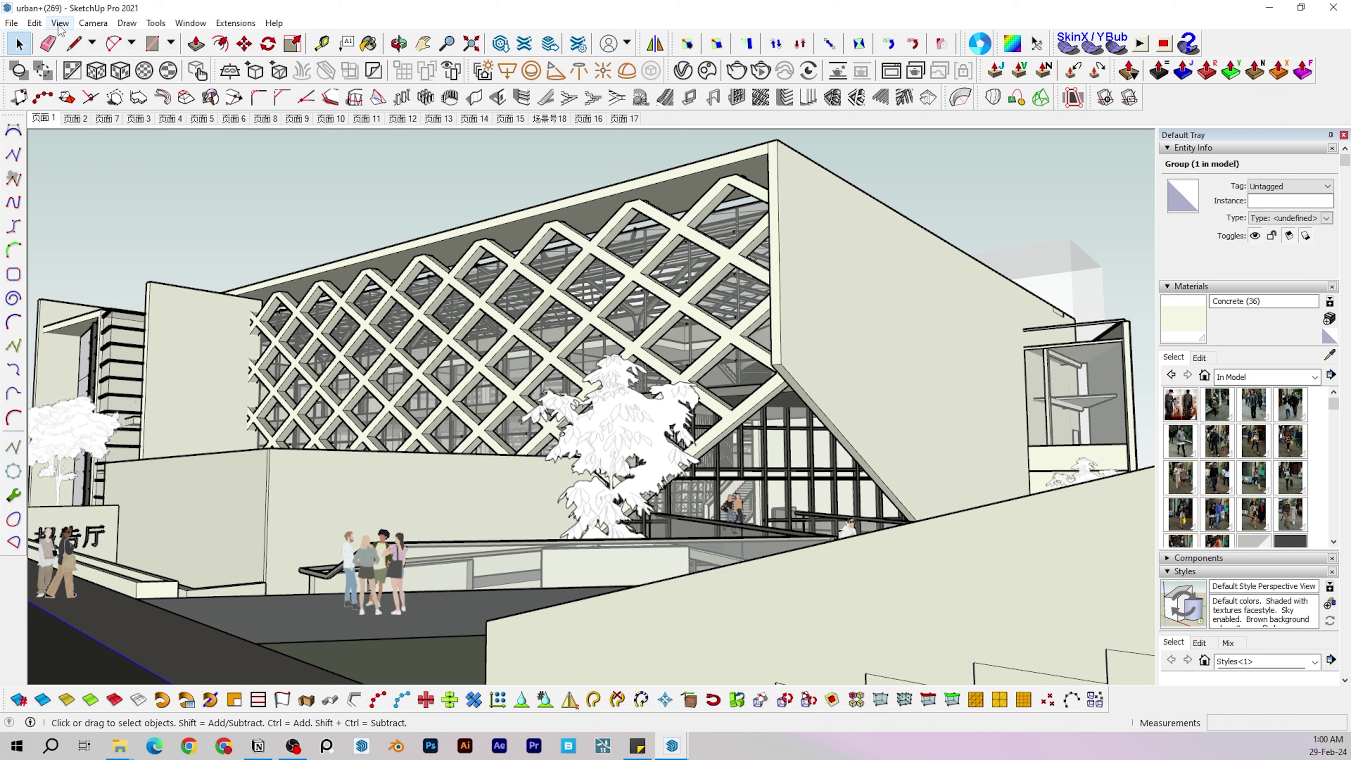
click(59, 23)
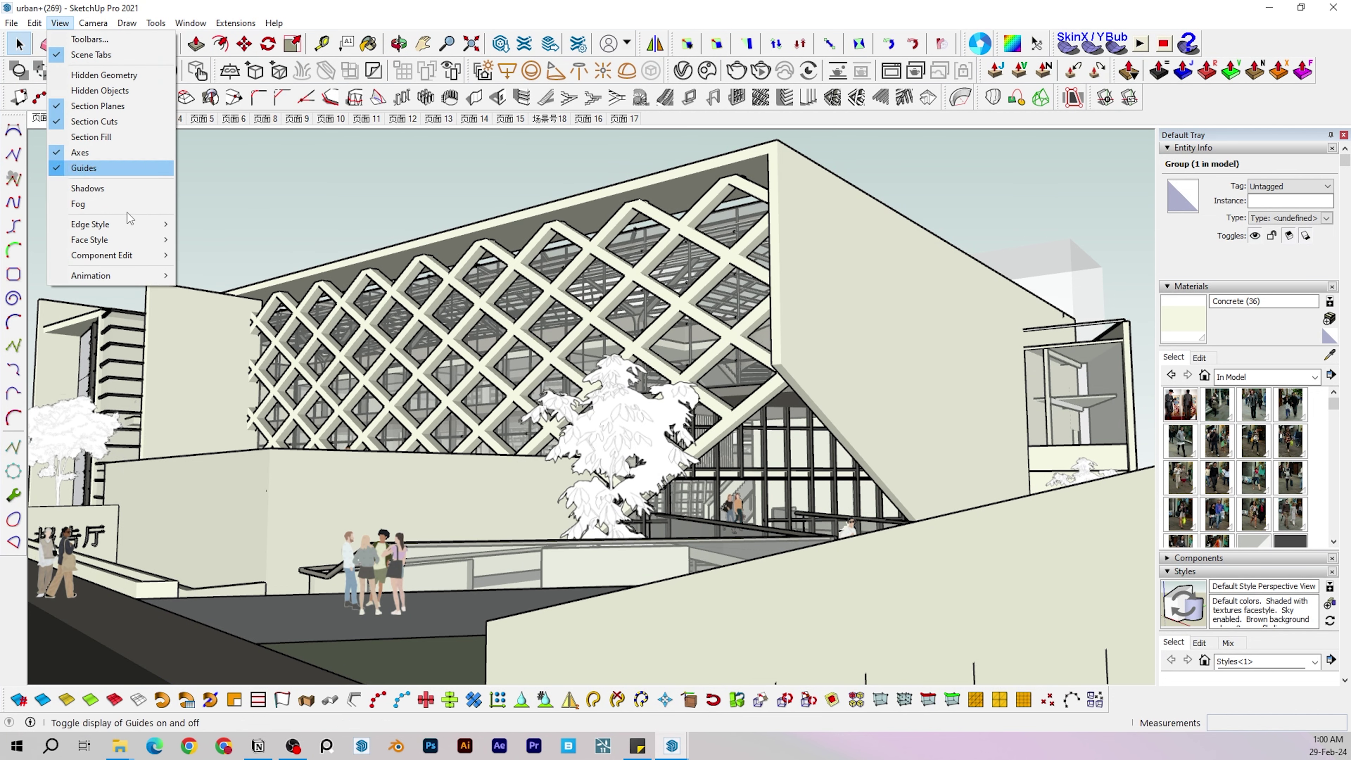
click(85, 203)
Set the camera to Two-Point Perspective and recompose the view around the lattice facade and entrance
click(93, 23)
click(128, 113)
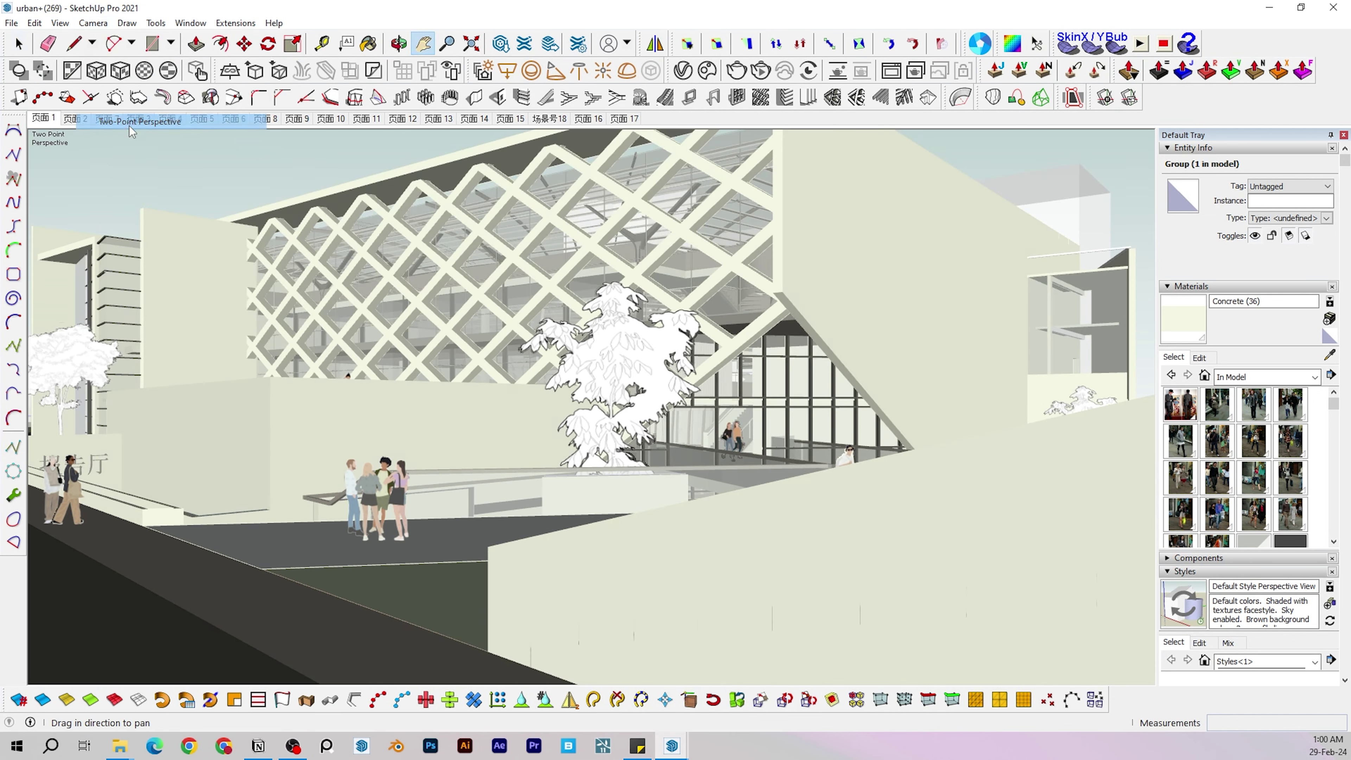
scroll(479, 298, down, 10)
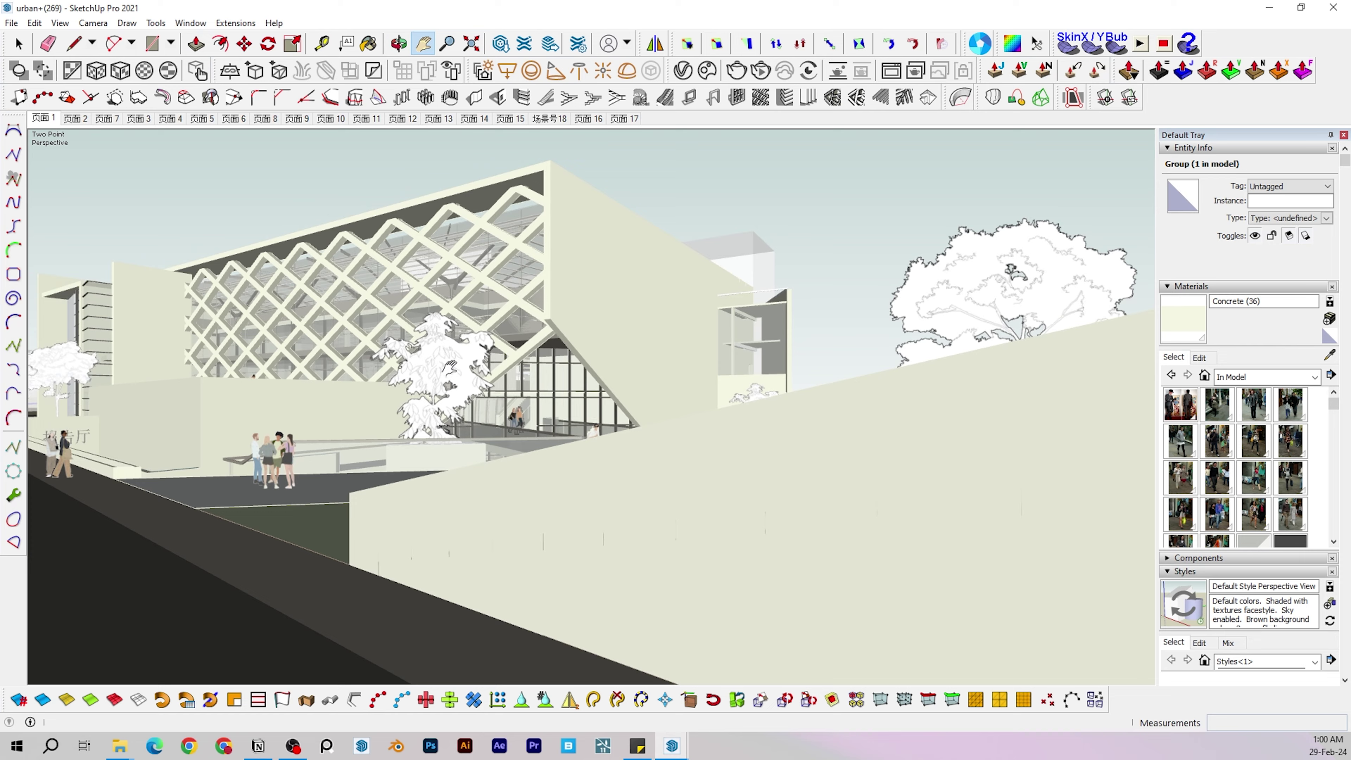
drag(471, 415, 374, 345)
key(z)
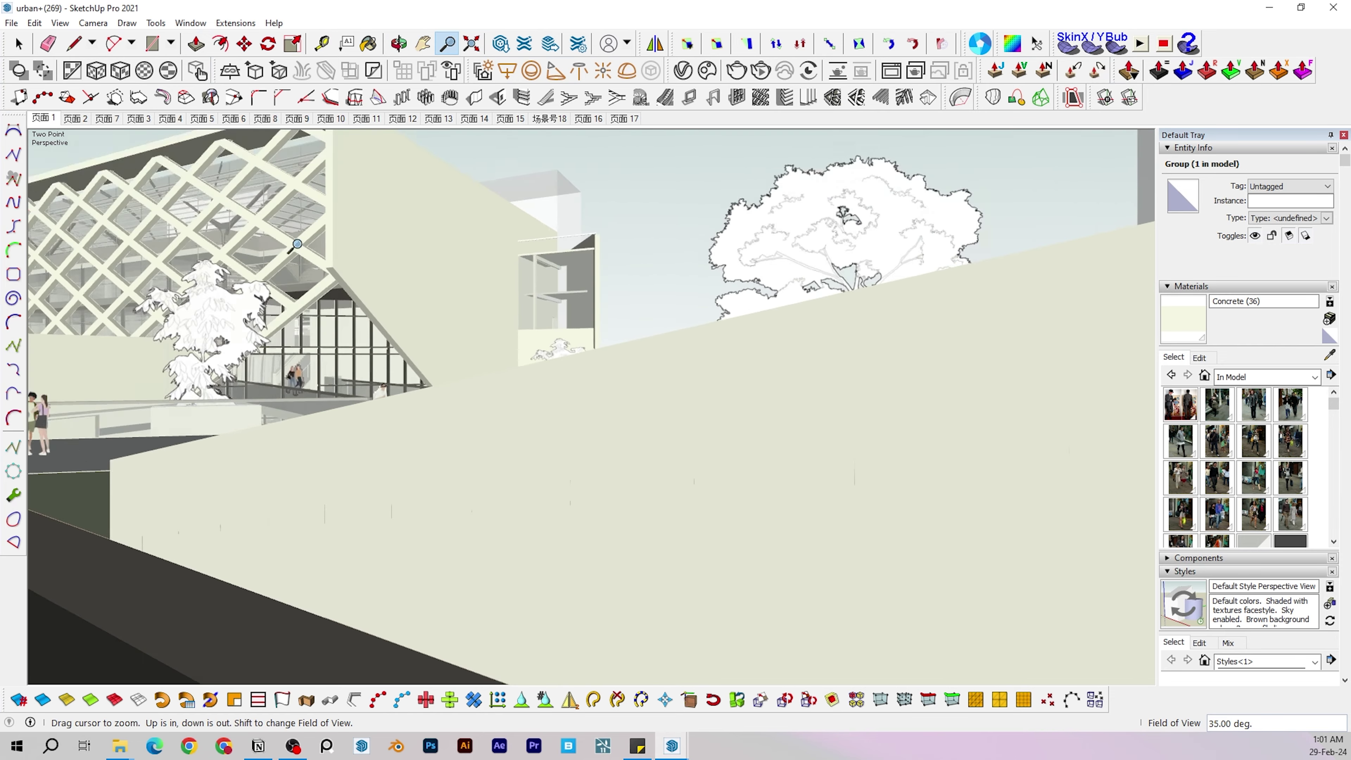
middle_drag(341, 479, 429, 494)
drag(429, 494, 414, 496)
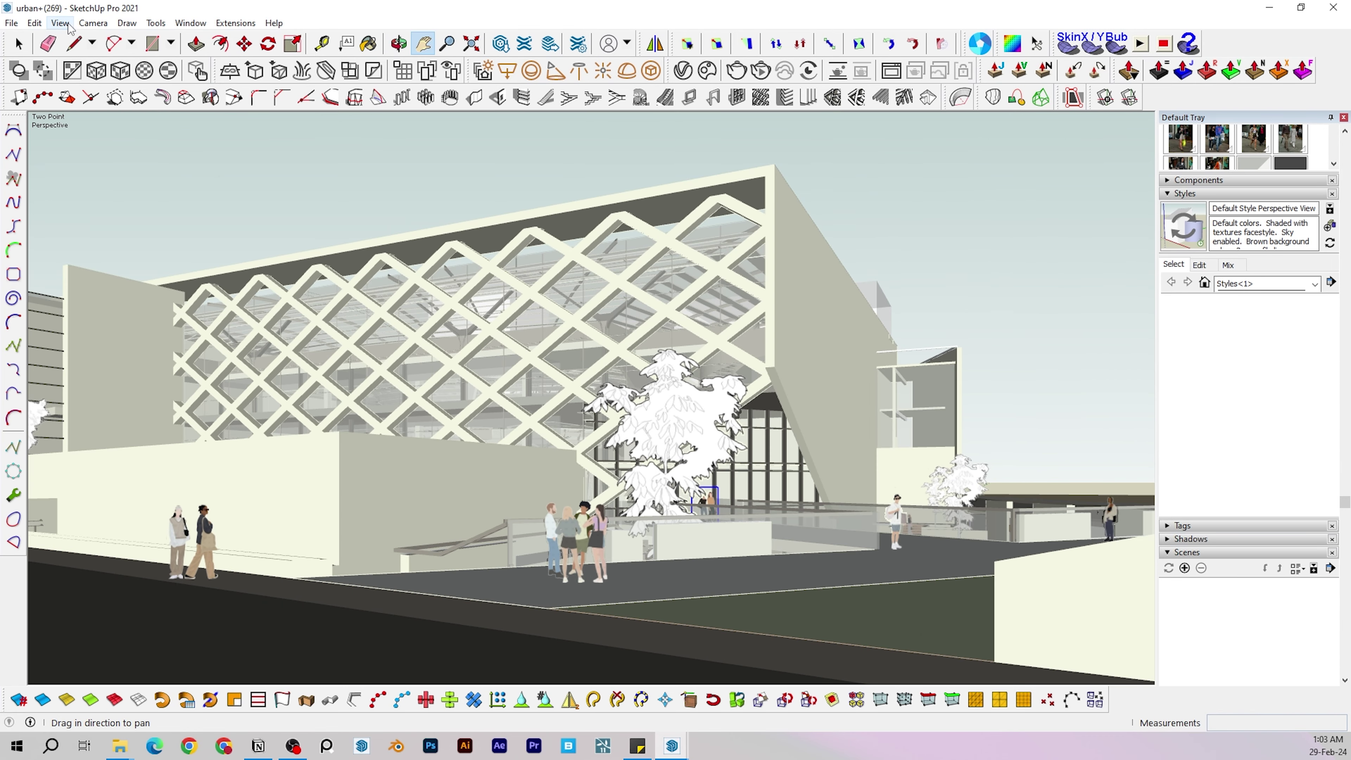
Turn on shadows and set the shadow Dark value to 70
click(68, 25)
click(90, 186)
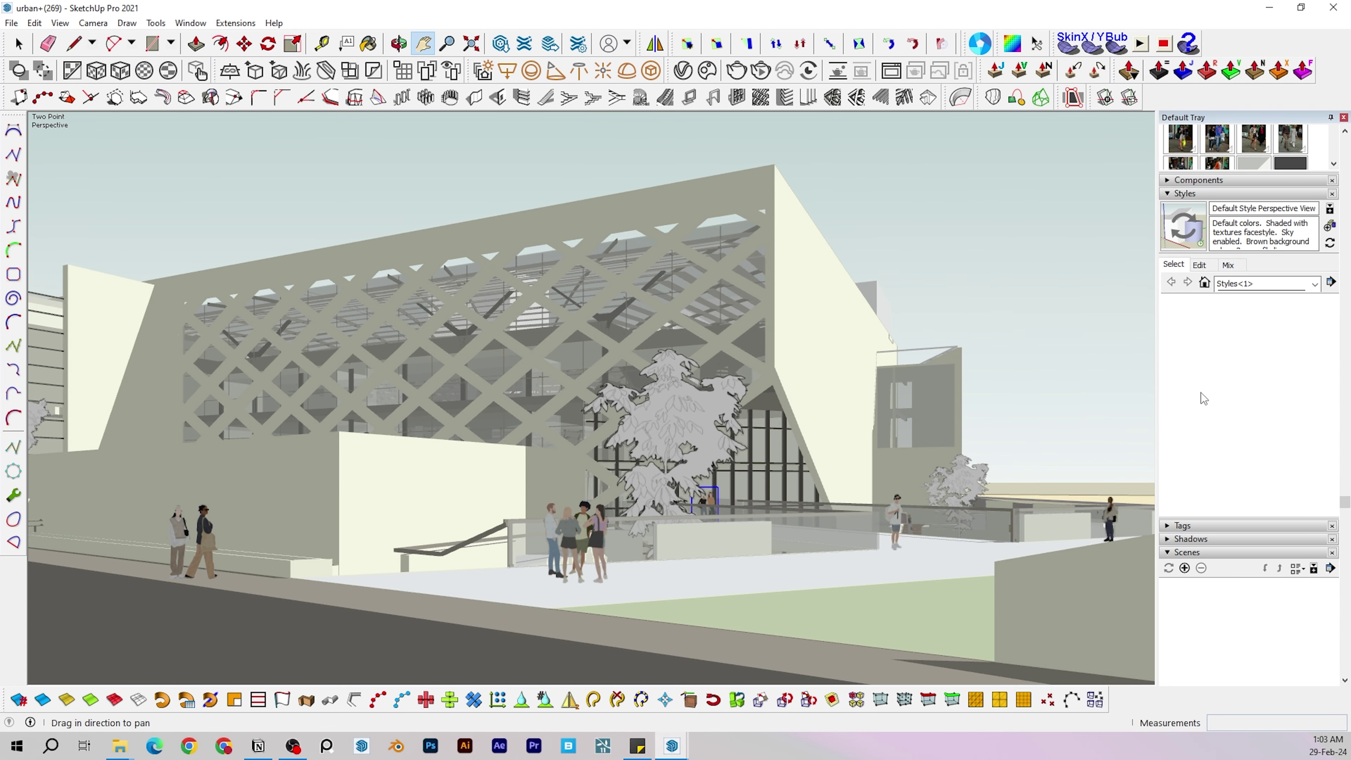
click(1173, 539)
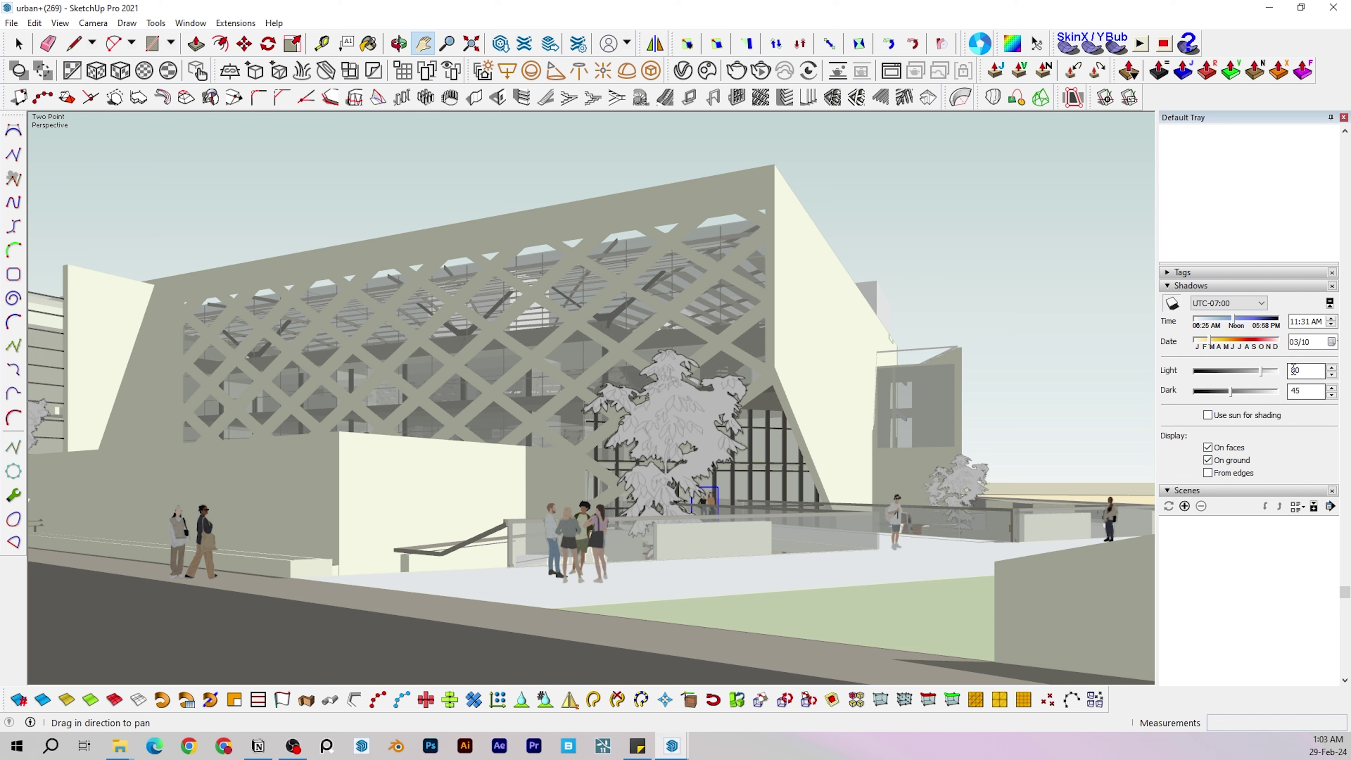
text(70)
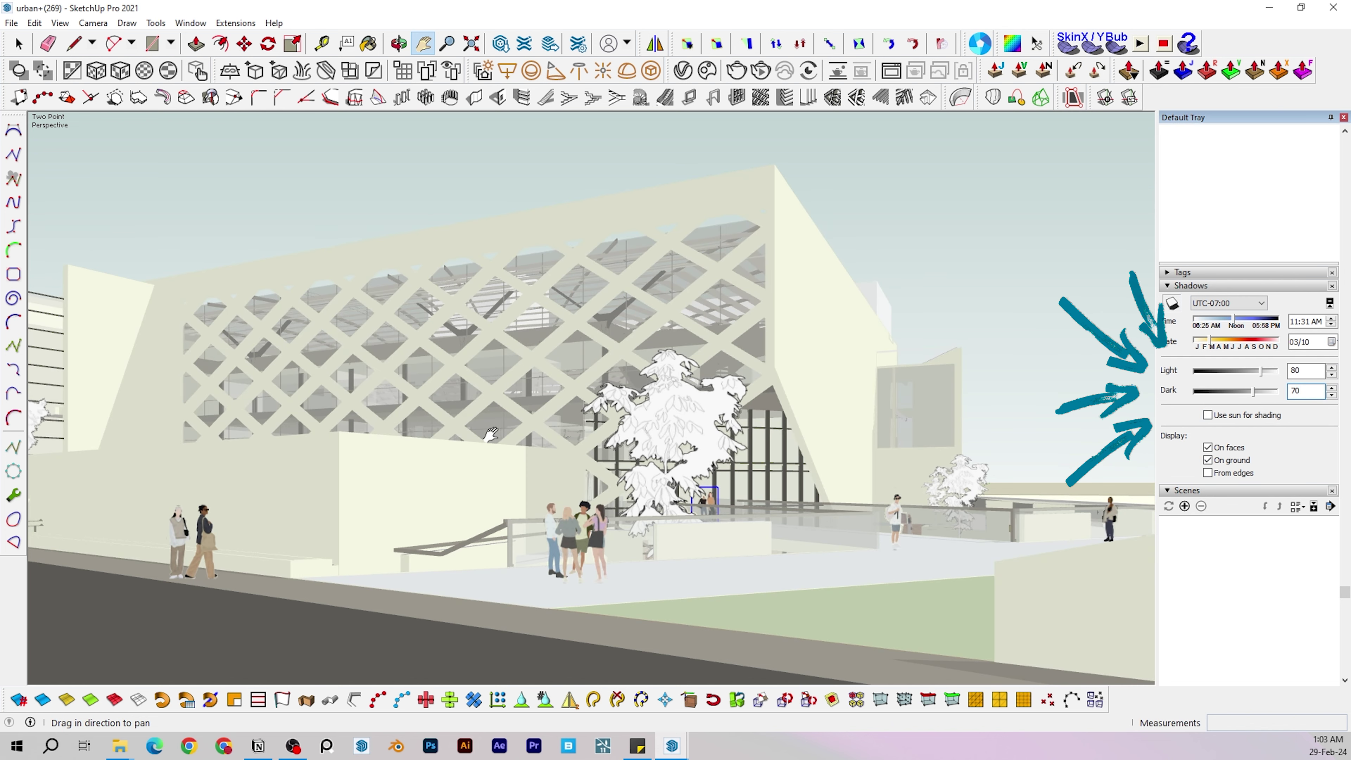
Reset the model's solar north direction from a point on the plaza so sunlight falls onto the lattice facade
click(1068, 102)
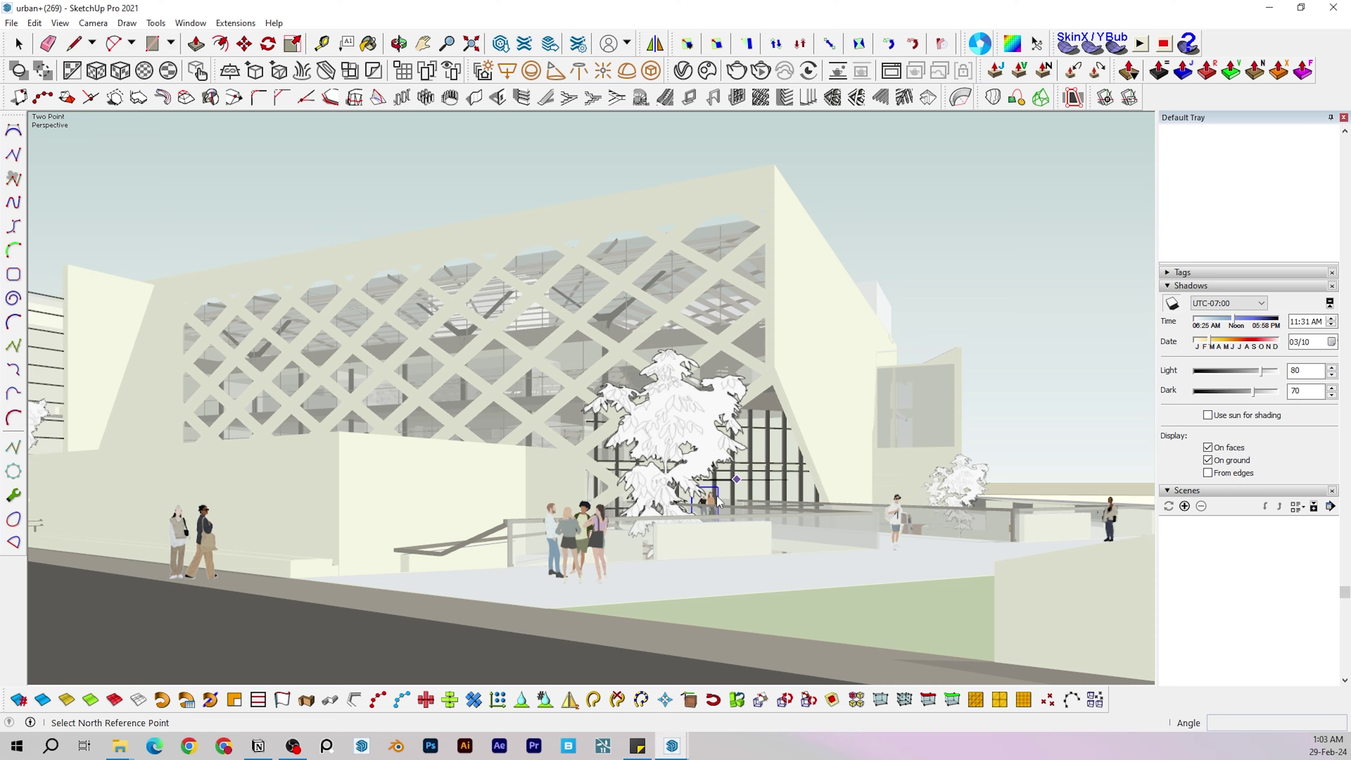
middle_drag(603, 495, 620, 583)
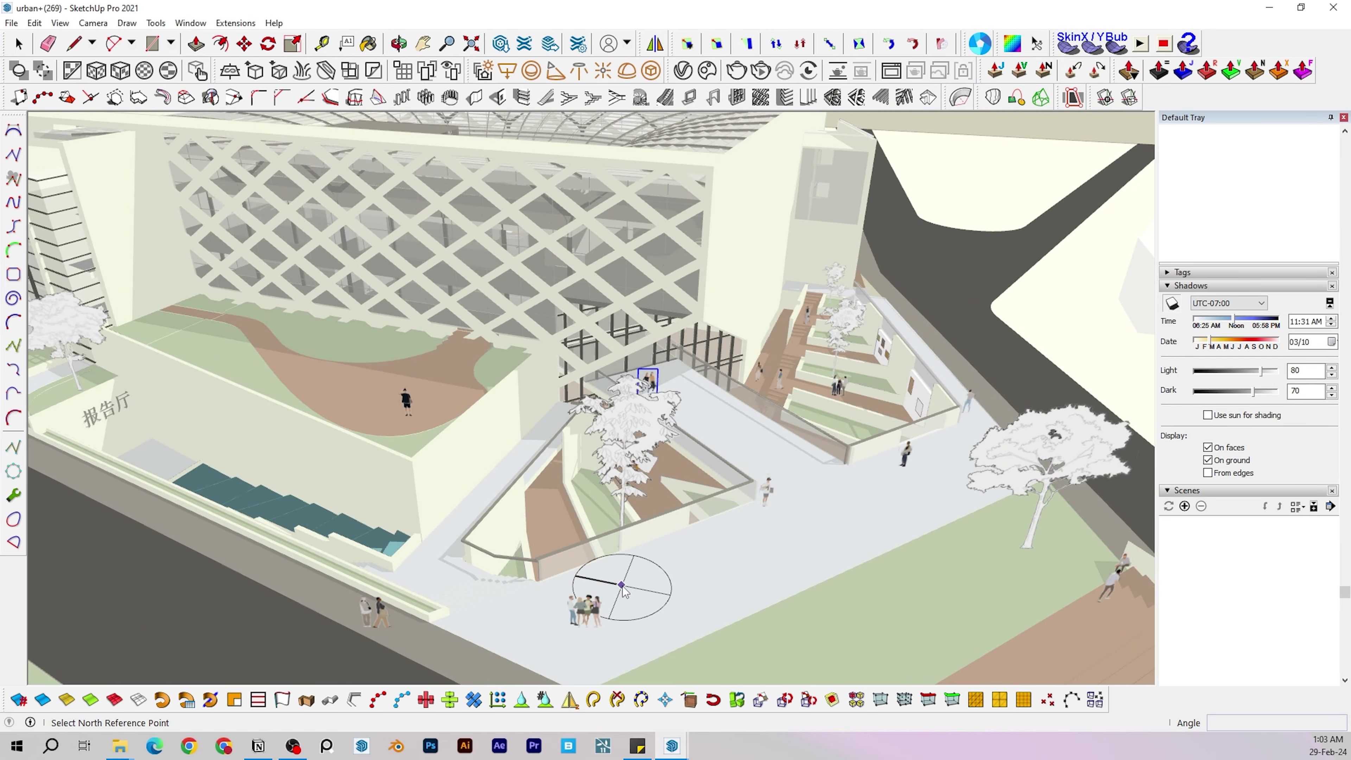
click(622, 585)
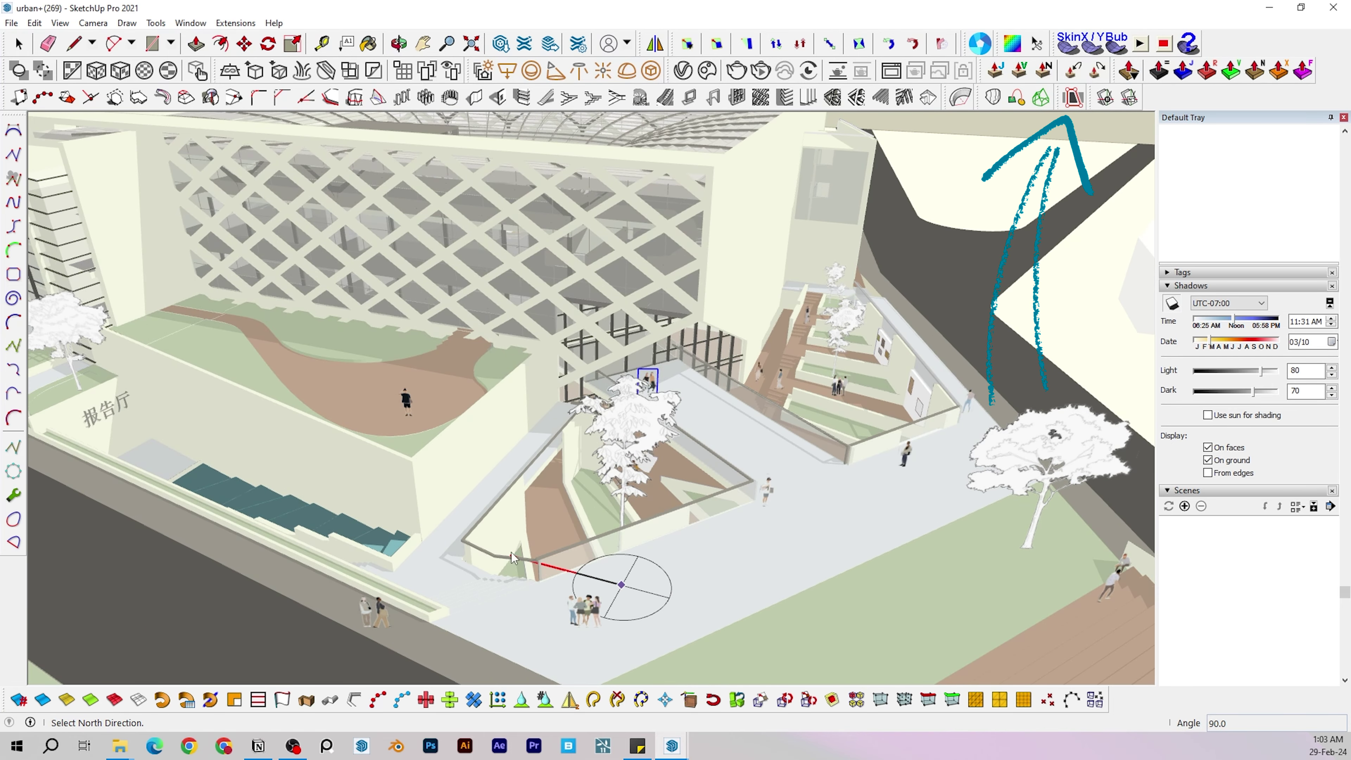
click(521, 523)
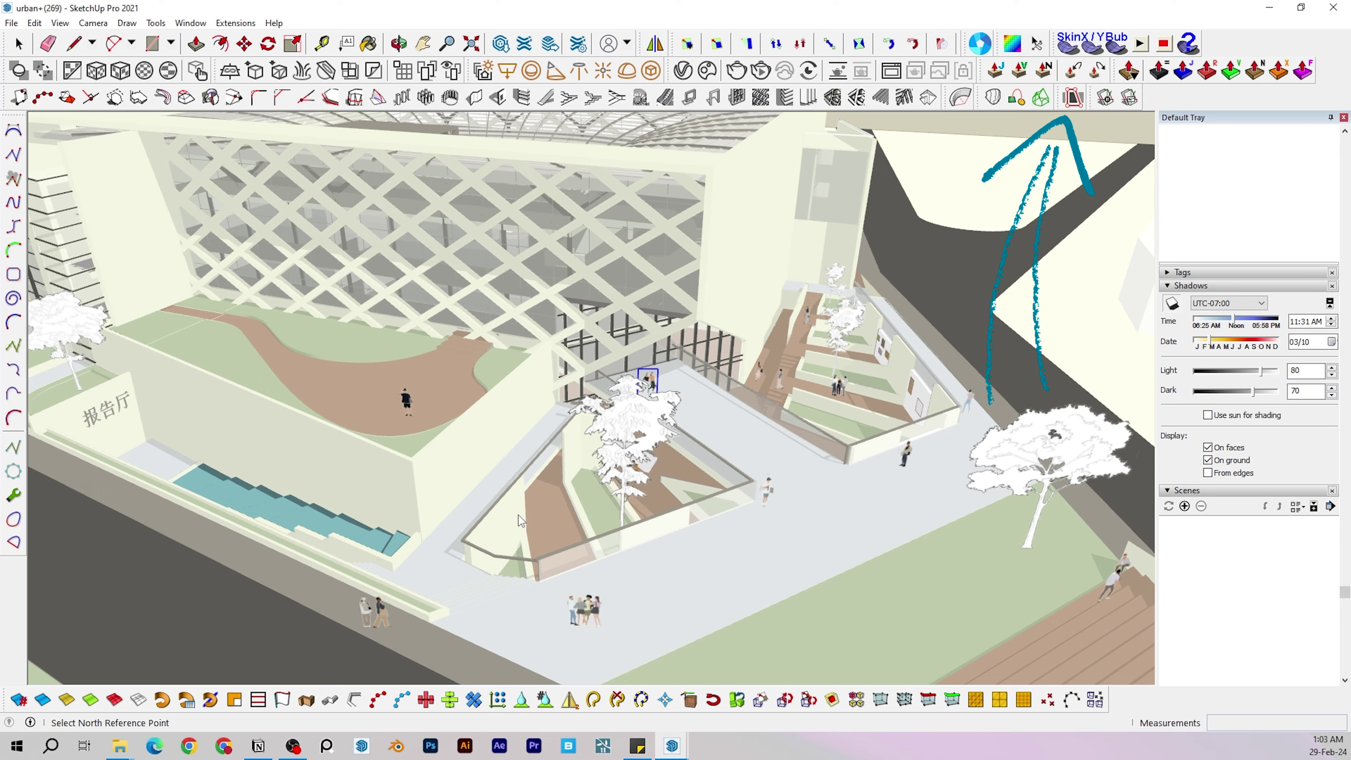
middle_drag(483, 601, 537, 423)
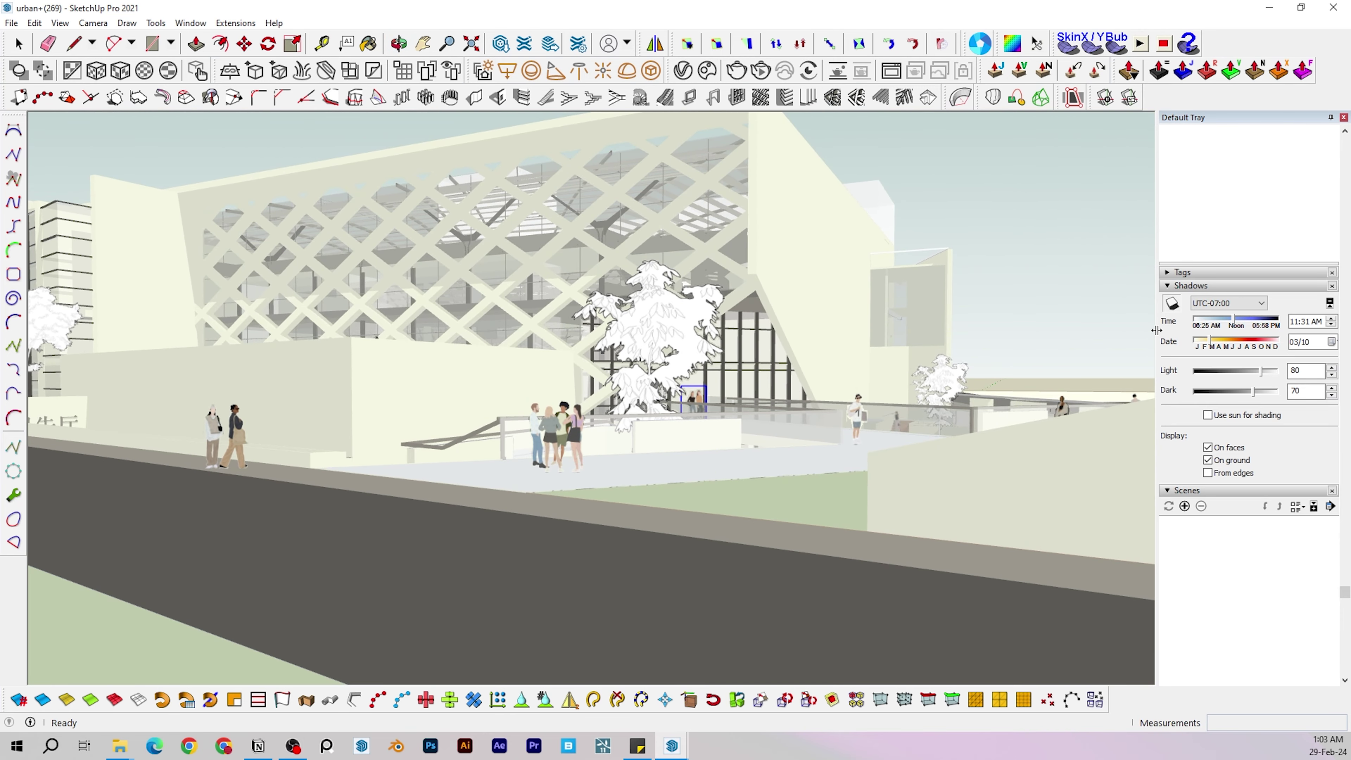
Widen the tray to reduce the drawing area to a narrow portrait format and recentre the facade in it
drag(1157, 330, 779, 331)
drag(498, 335, 390, 340)
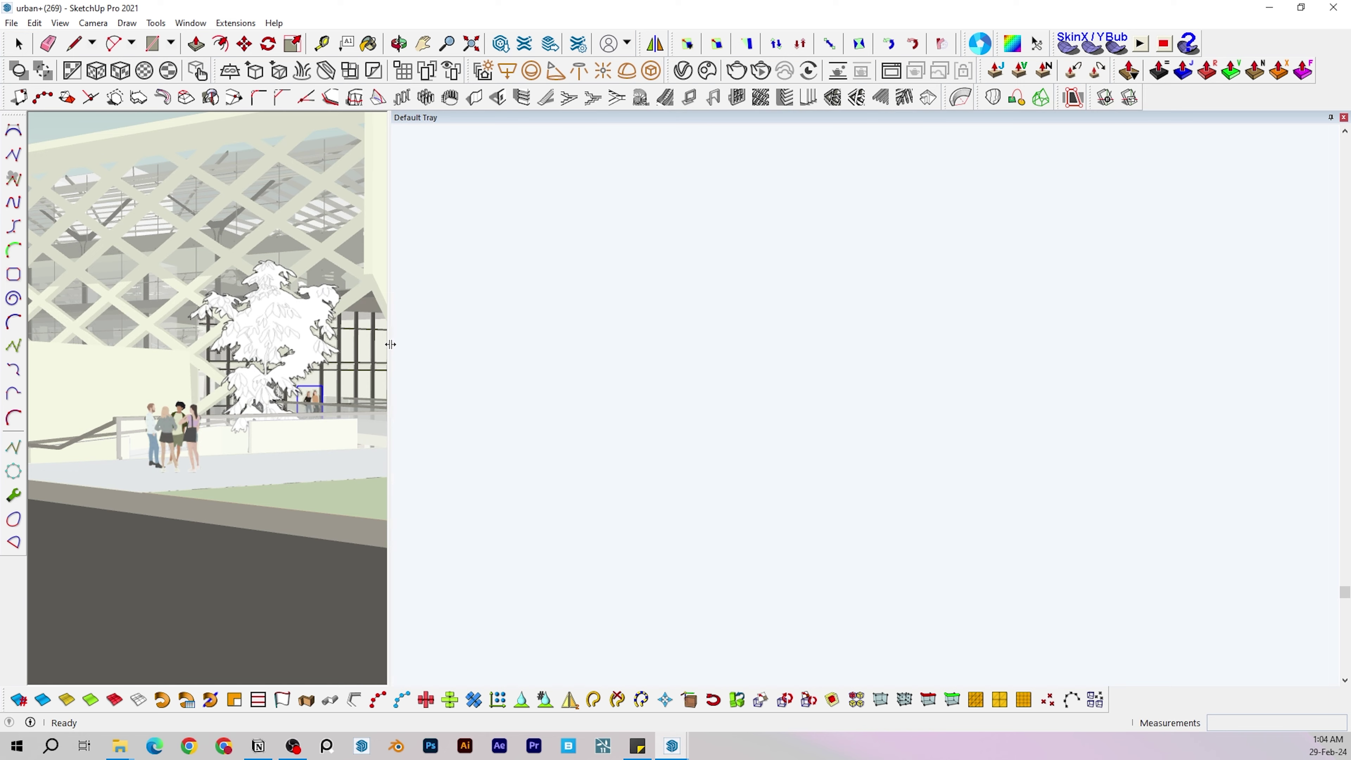
scroll(372, 389, down, 2)
shift+middle_drag(308, 349, 186, 426)
drag(388, 250, 408, 251)
Compose the facade corner, entrance tree and people in the portrait view and save it as a new scene
click(296, 245)
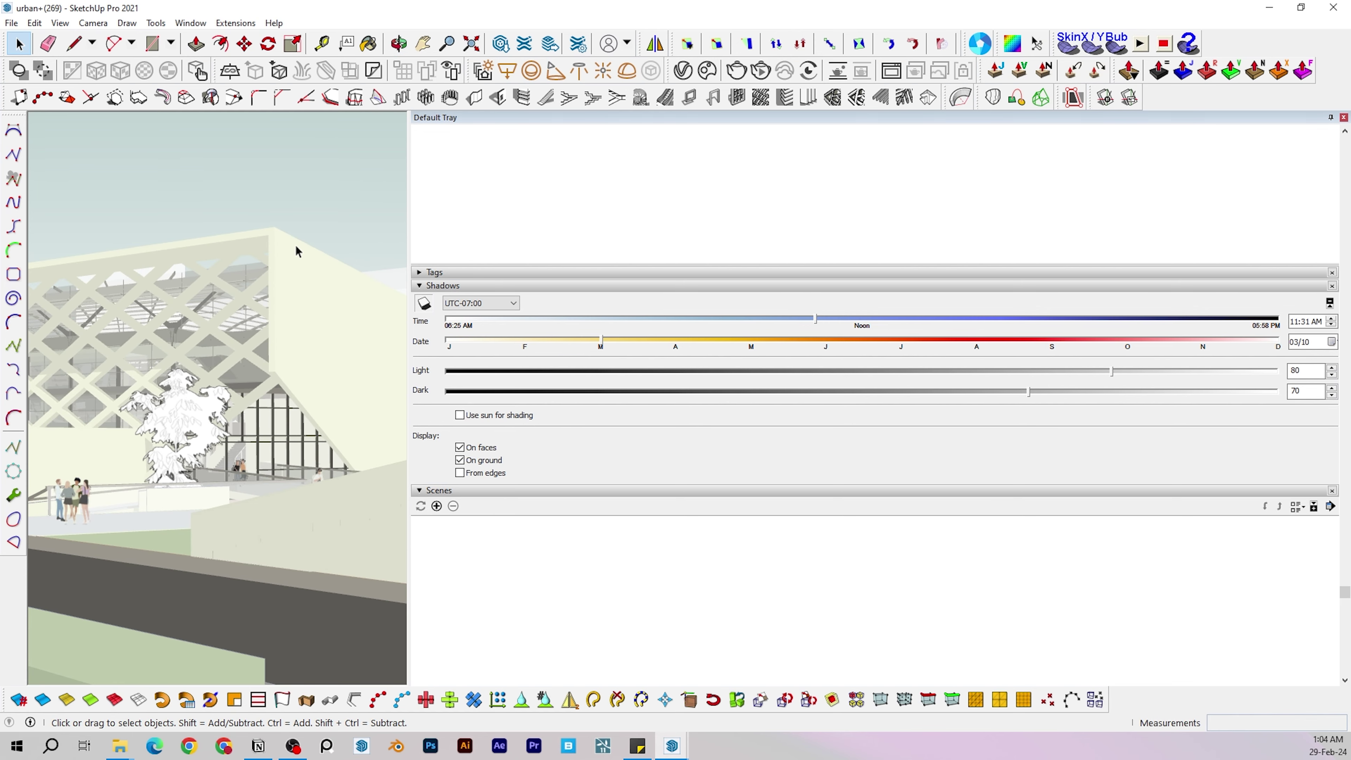
shift+middle_drag(296, 246, 290, 279)
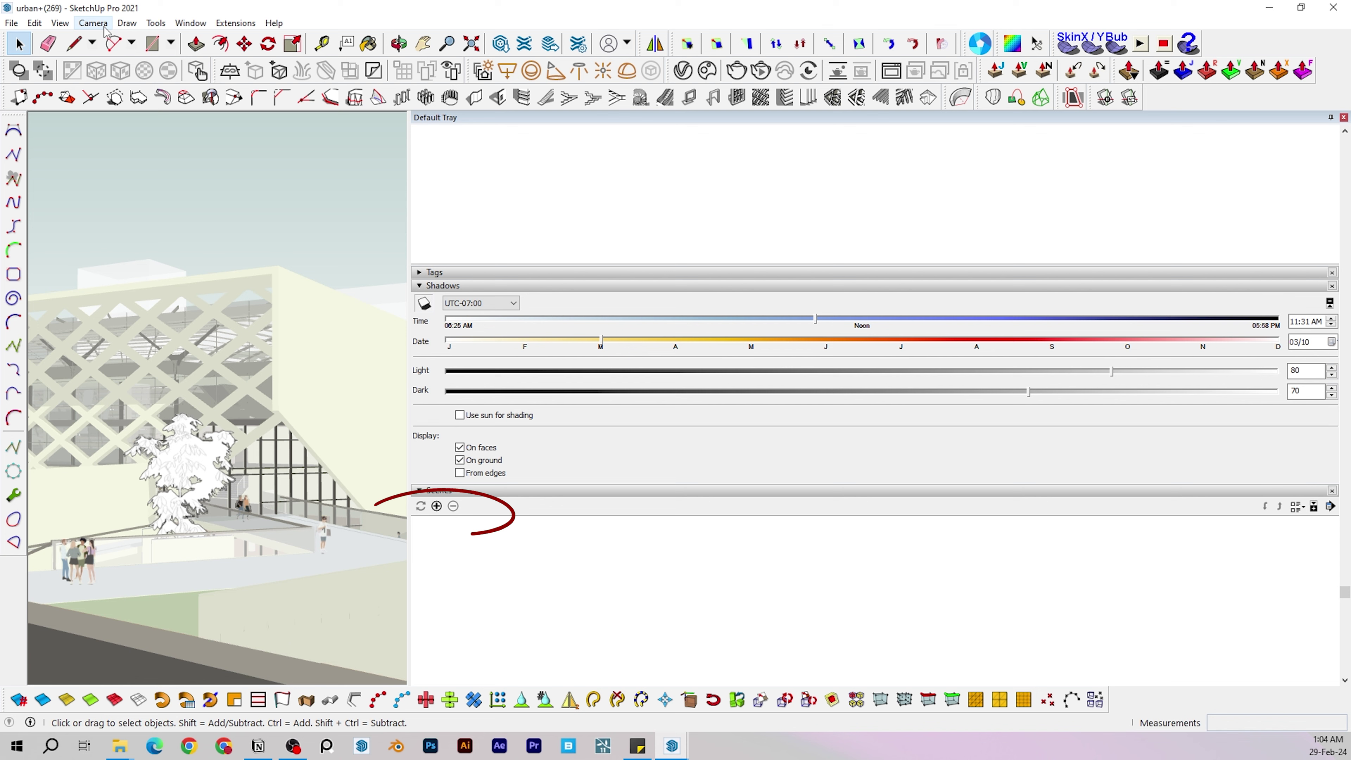
click(437, 505)
click(691, 438)
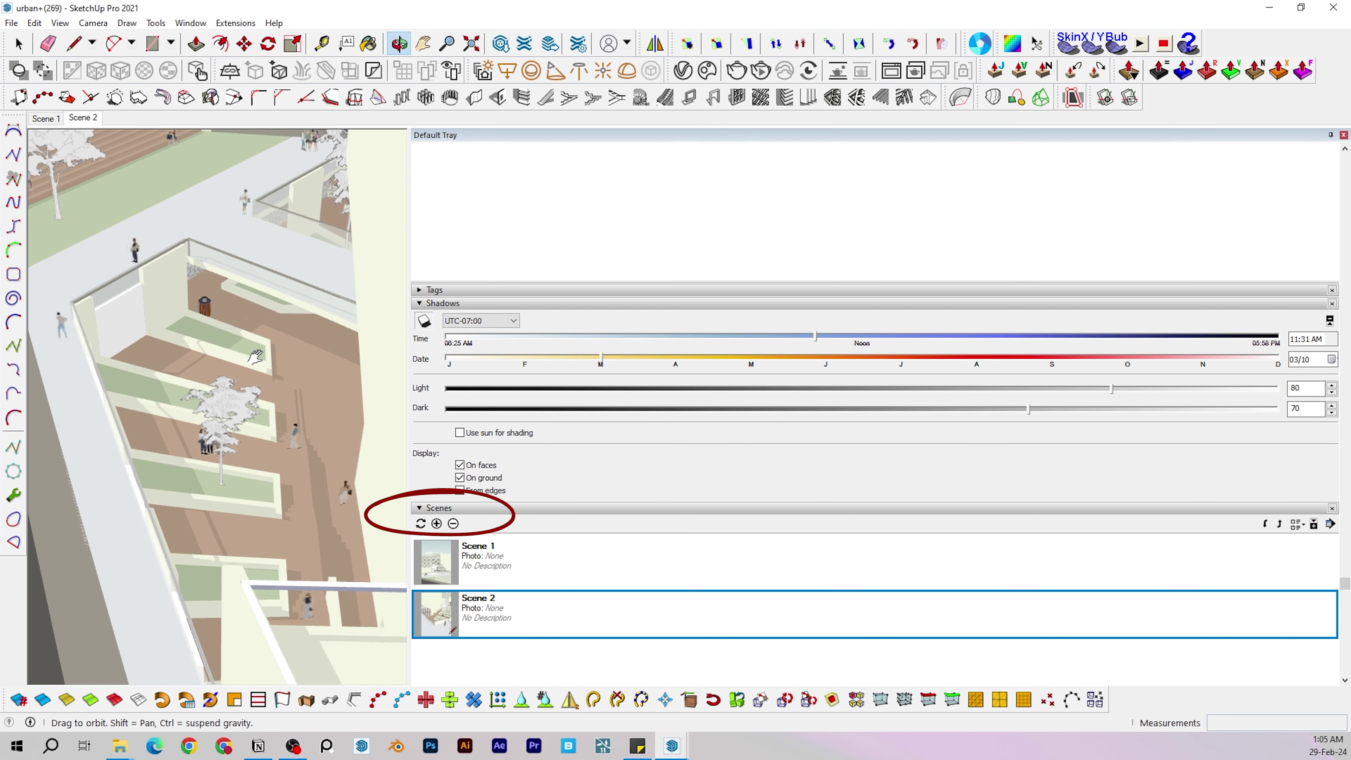
Frame the terraced planting beds from above for another portrait scene by adjusting the zoom and camera angle
key(z)
drag(328, 520, 261, 436)
mouse_move(330, 515)
middle_down()
mouse_move(311, 394)
mouse_move(326, 496)
middle_up()
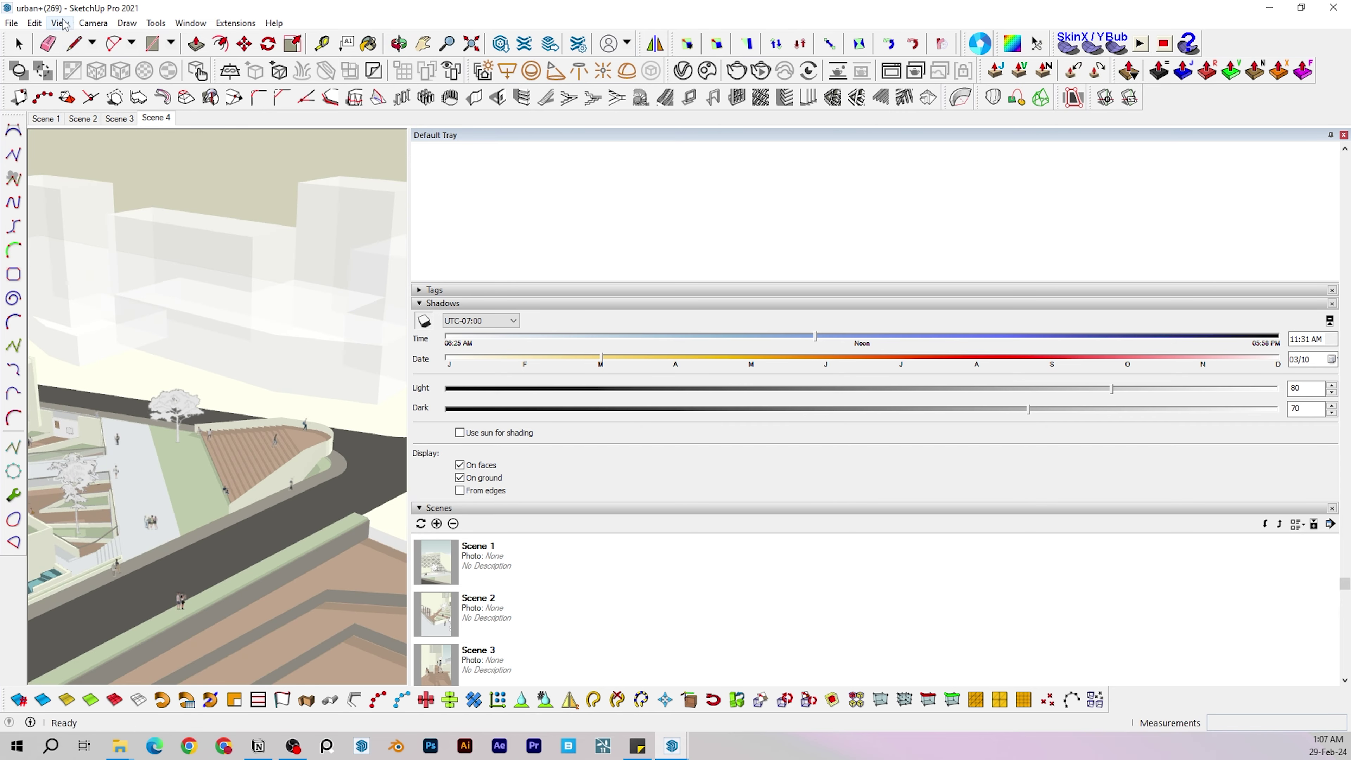
Turn off the shadow display and pull the view into an overview of the site for adding the birds
click(62, 24)
click(91, 188)
middle_drag(114, 282, 150, 525)
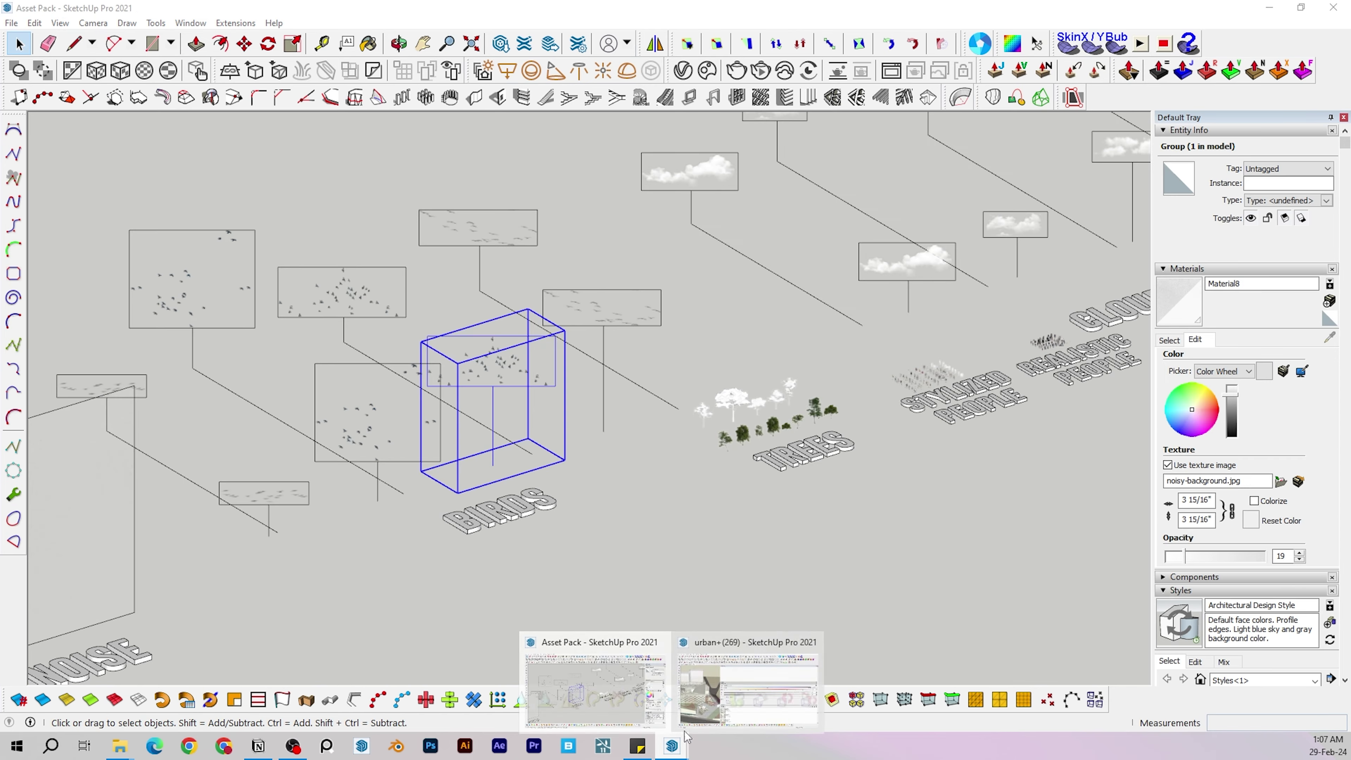
Bring the birds cutout from the Asset Pack into the urban+(269) model and scale it down uniformly beside the building
click(708, 691)
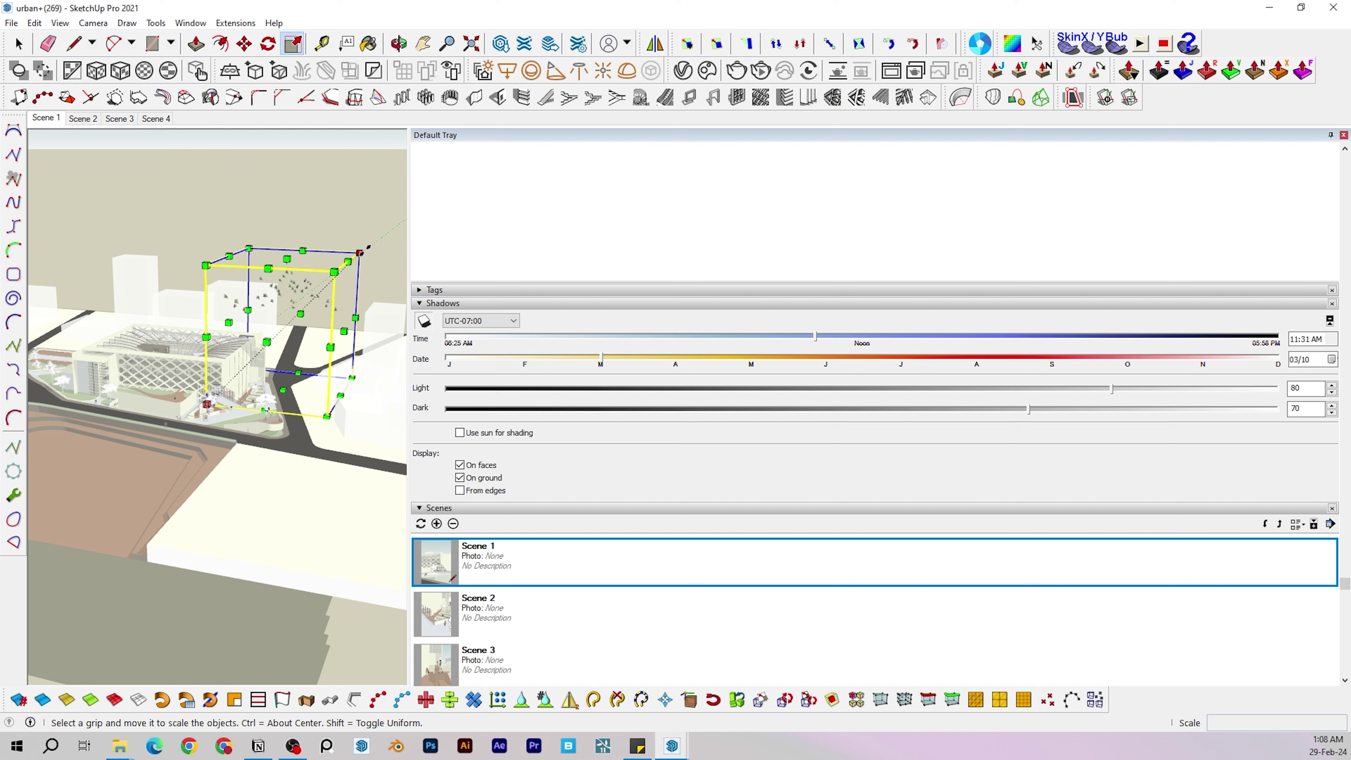
drag(359, 253, 318, 293)
scroll(306, 399, up, 3)
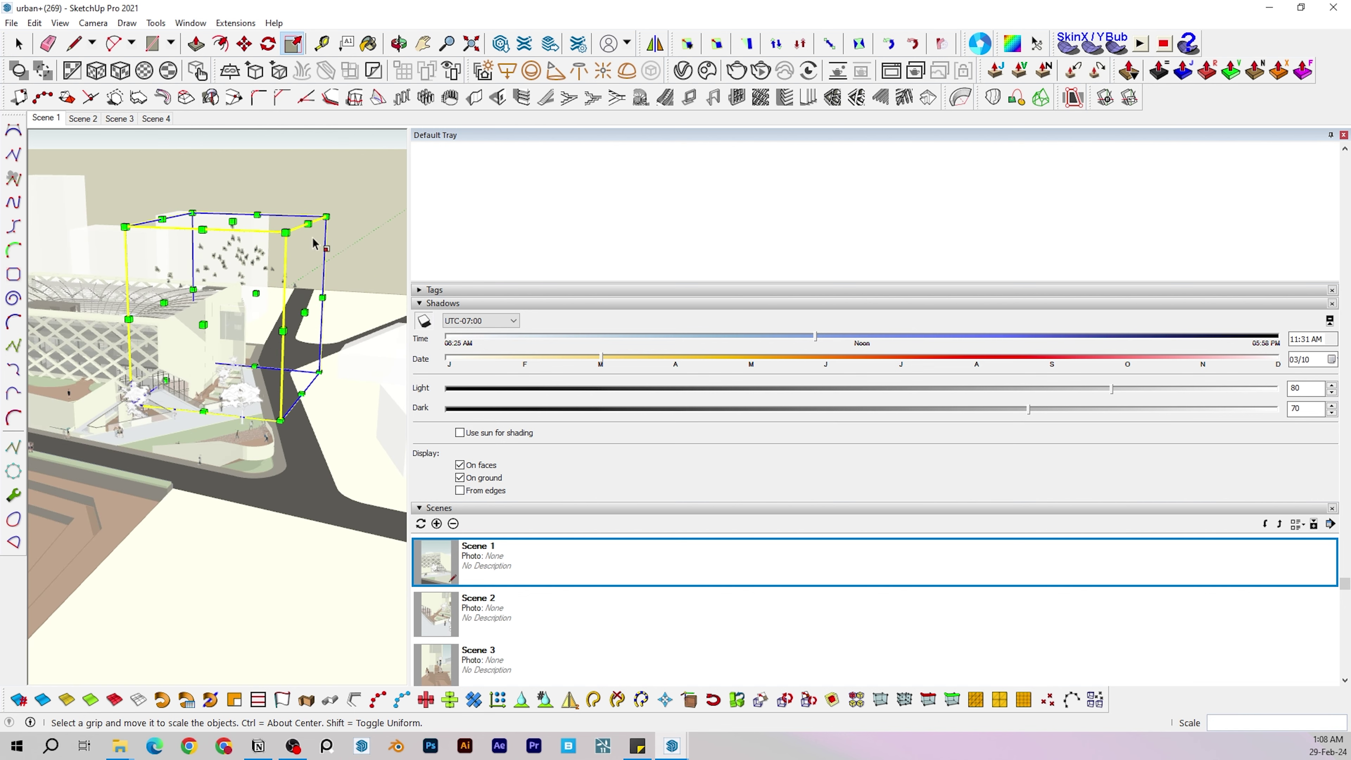
scroll(314, 244, up, 5)
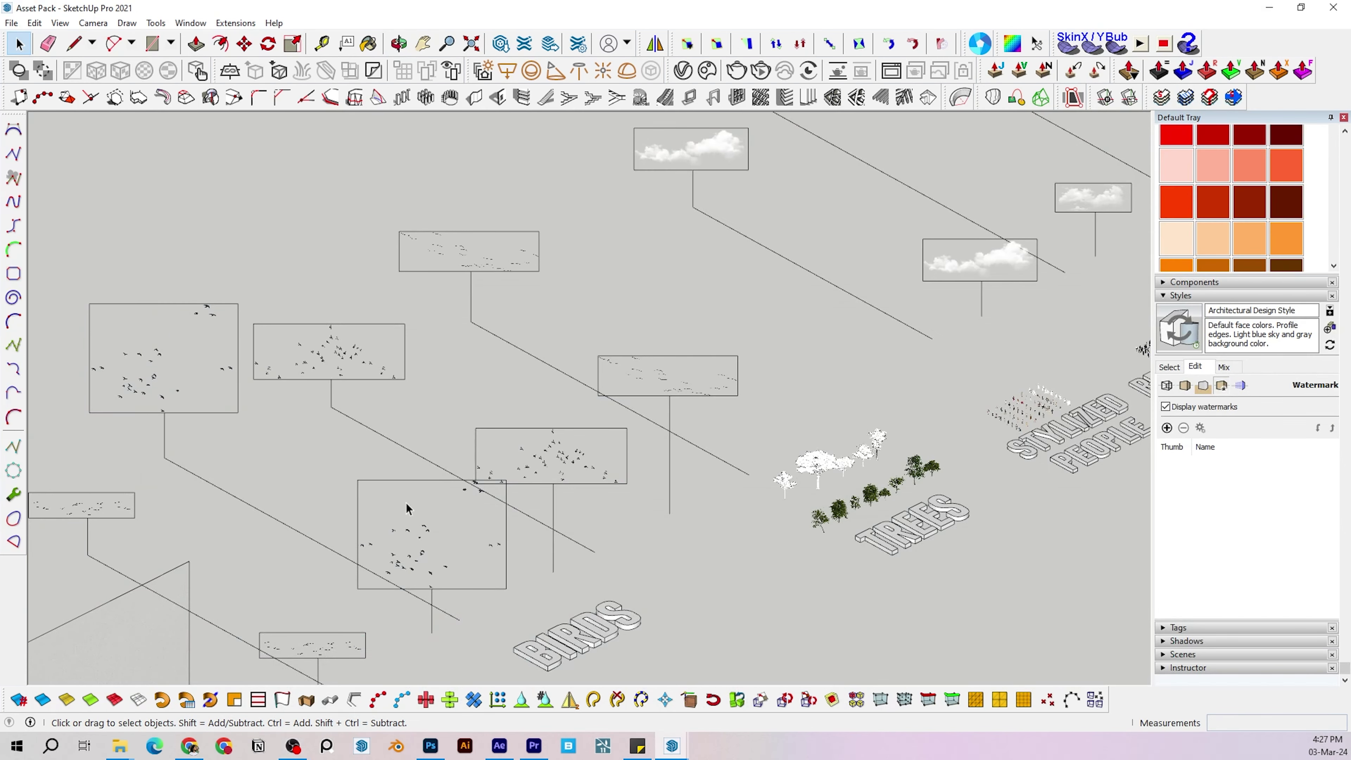
In the Asset Pack model, inspect the birds cutouts and select one by its stand line
middle_drag(407, 508, 474, 497)
click(512, 534)
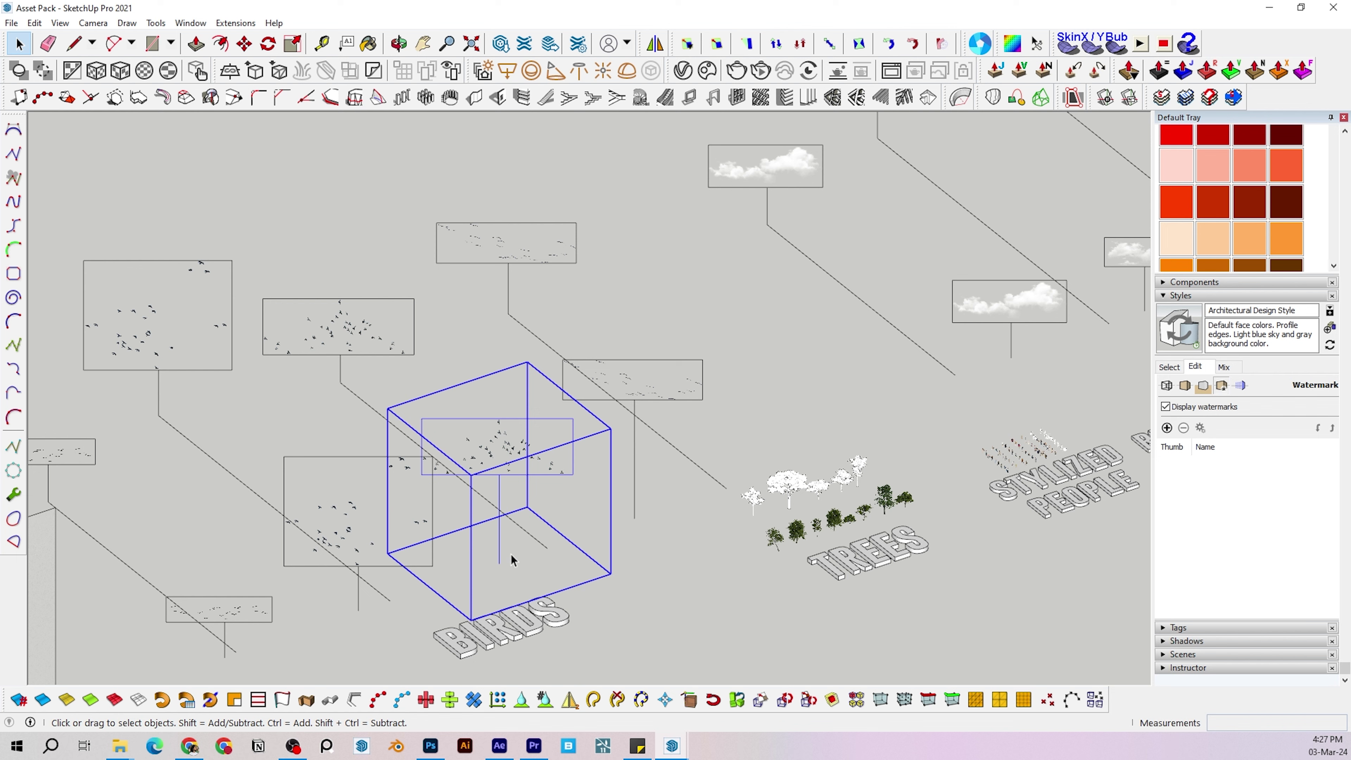
click(499, 561)
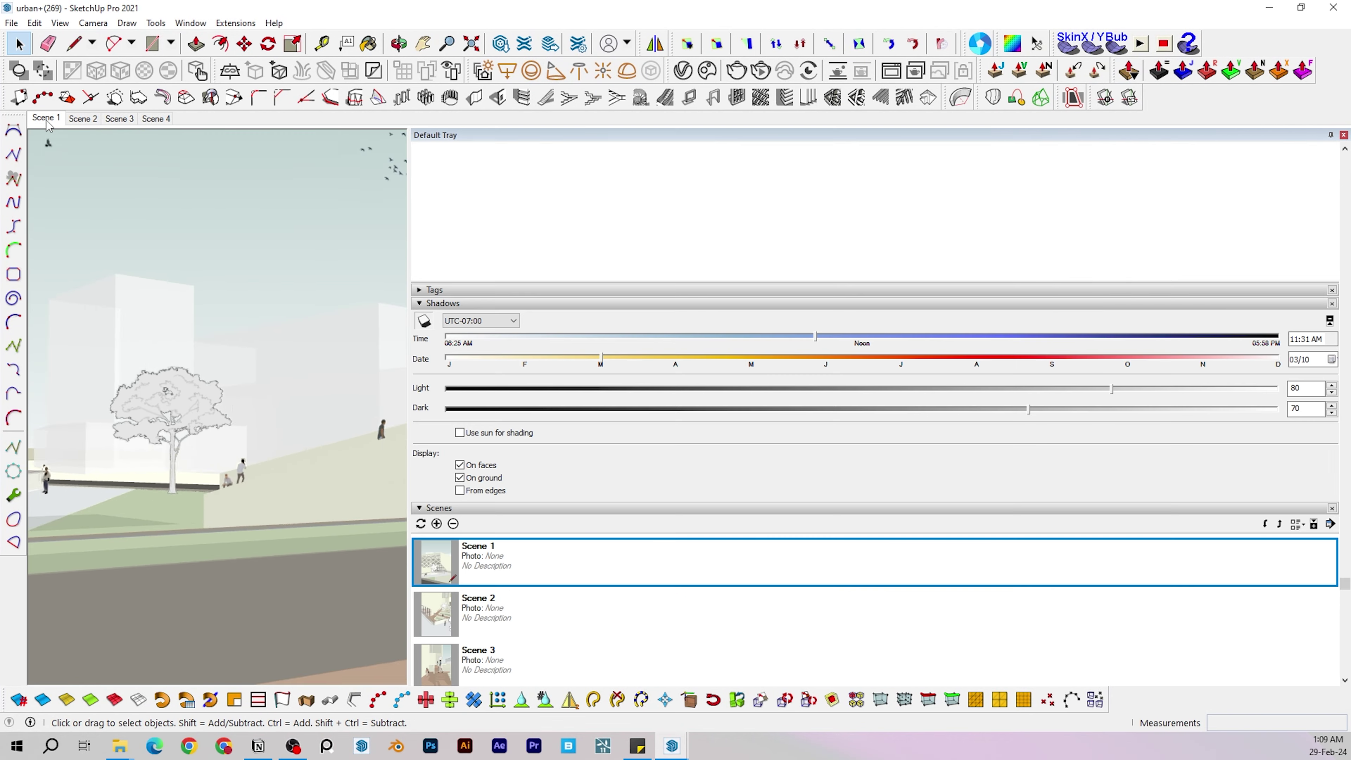
Recall Scene 1 and set up its 2D JPEG export to the Renders folder with a width of 2000 pixels
click(45, 119)
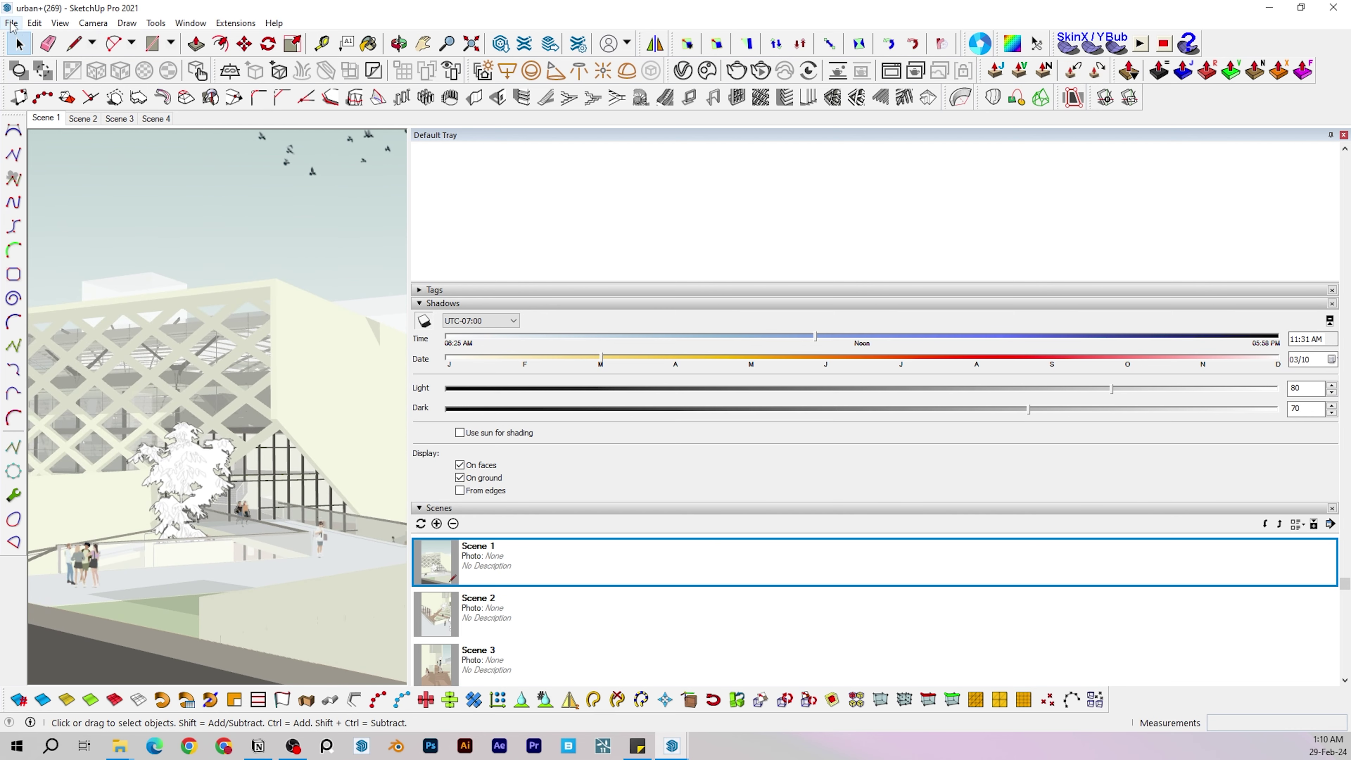
click(11, 23)
mouse_move(86, 276)
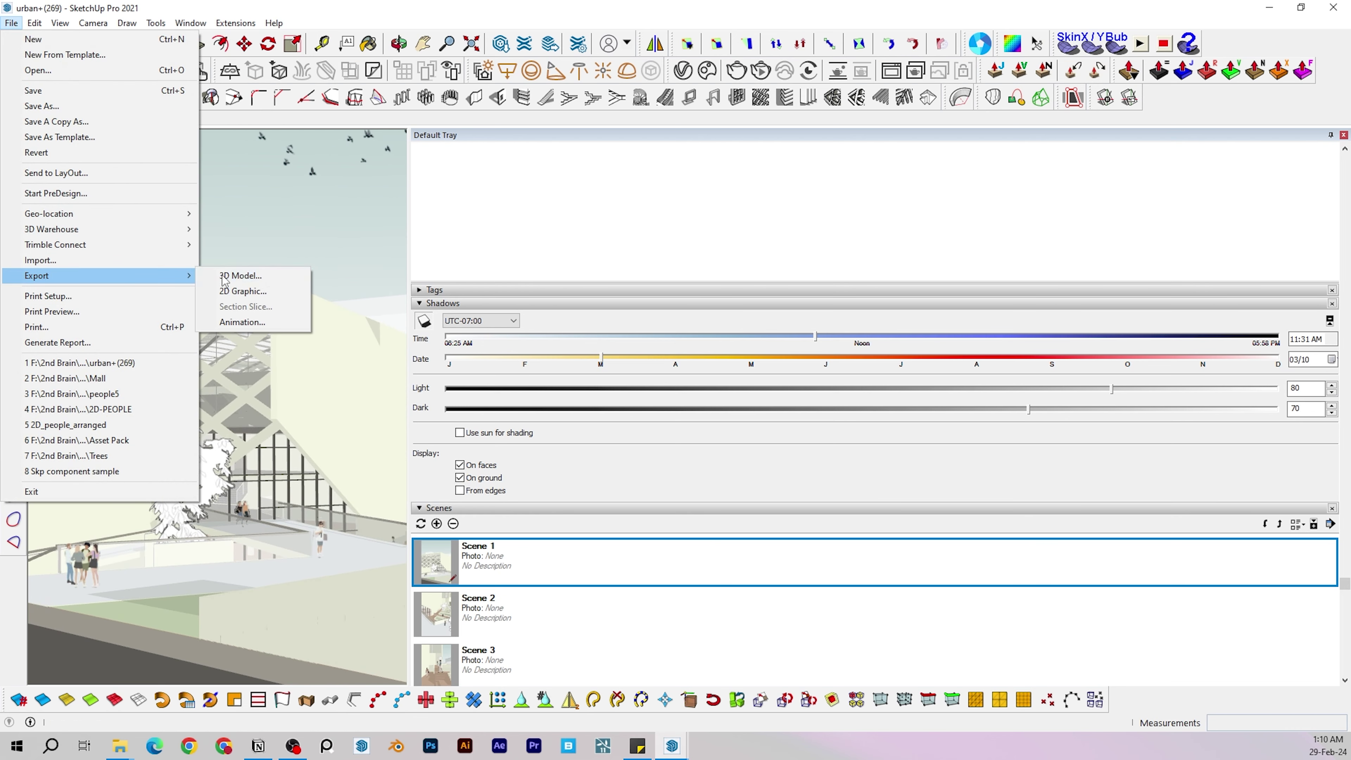
click(264, 293)
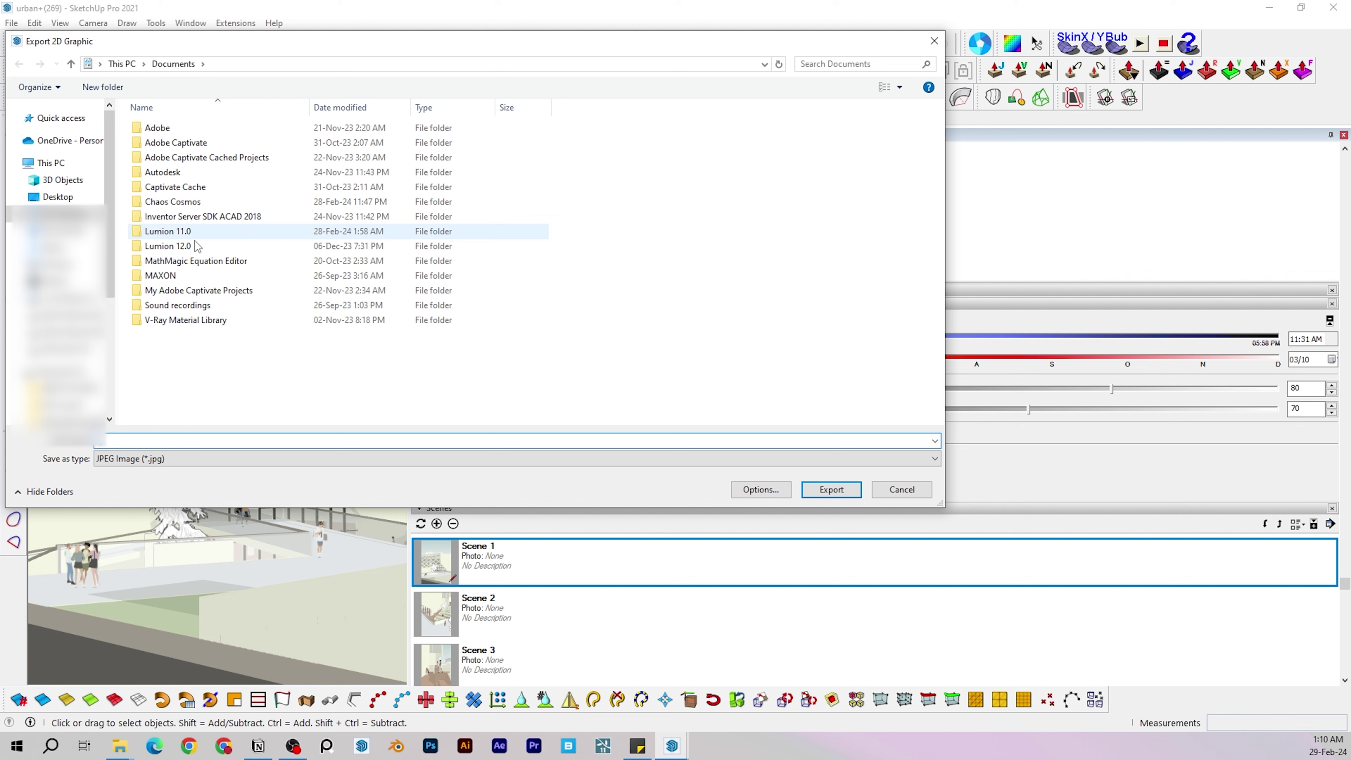
click(738, 490)
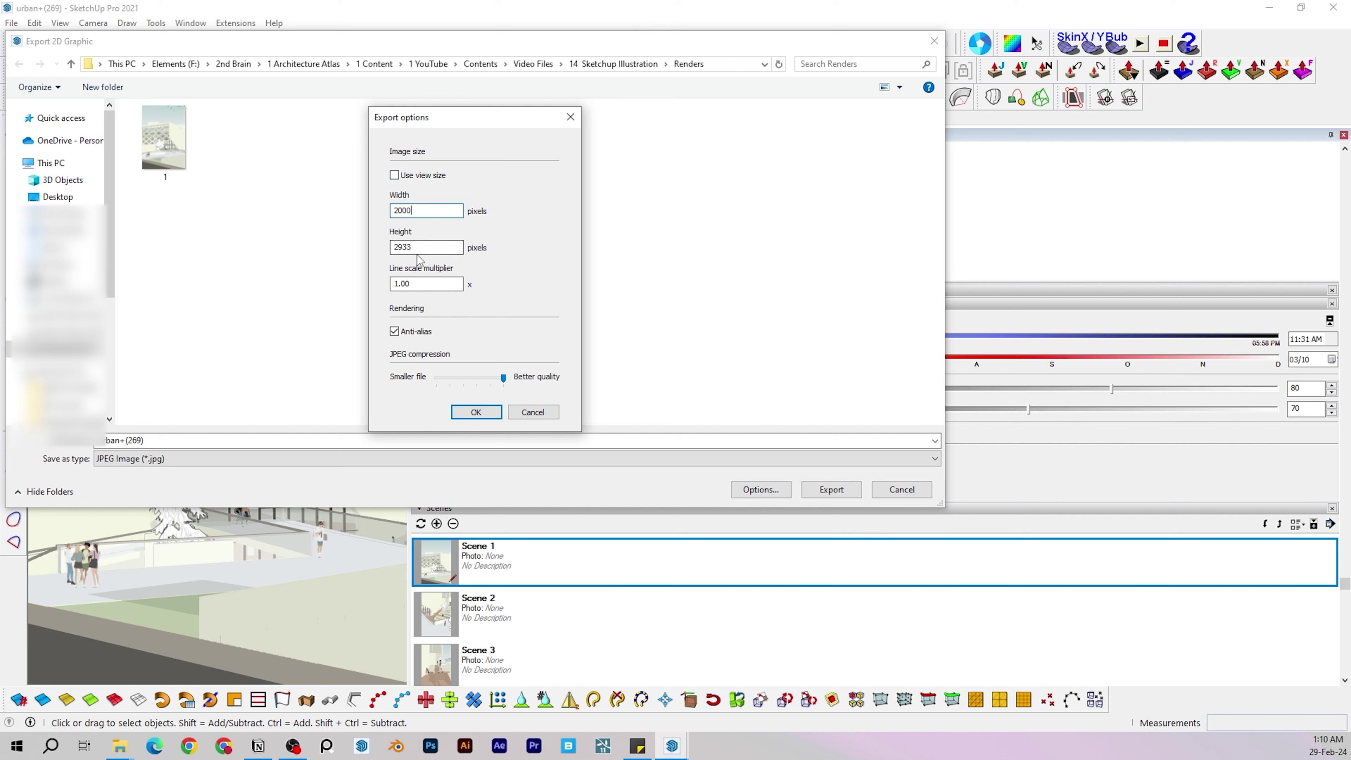
click(481, 418)
Export the image over the existing file 1, accept the replacement, and recall Scene 2
click(165, 155)
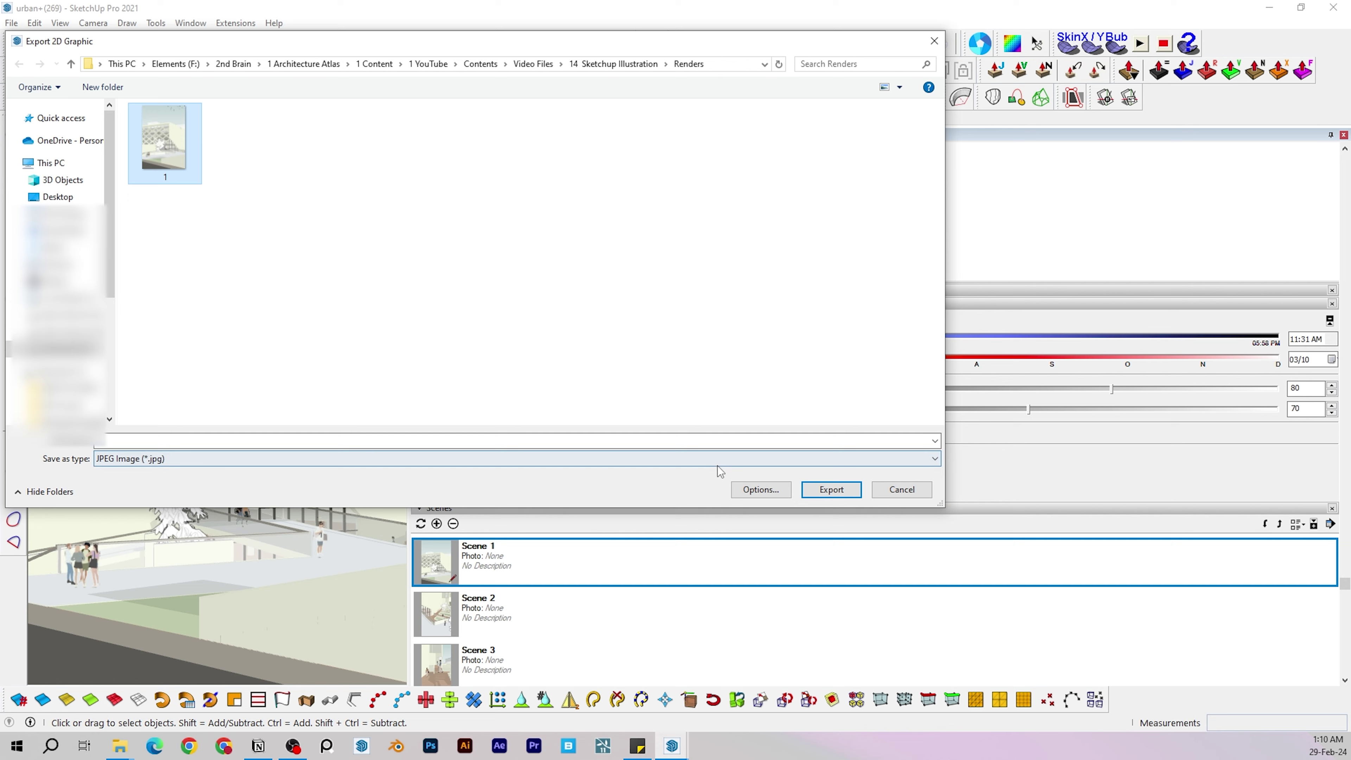
click(828, 489)
click(691, 373)
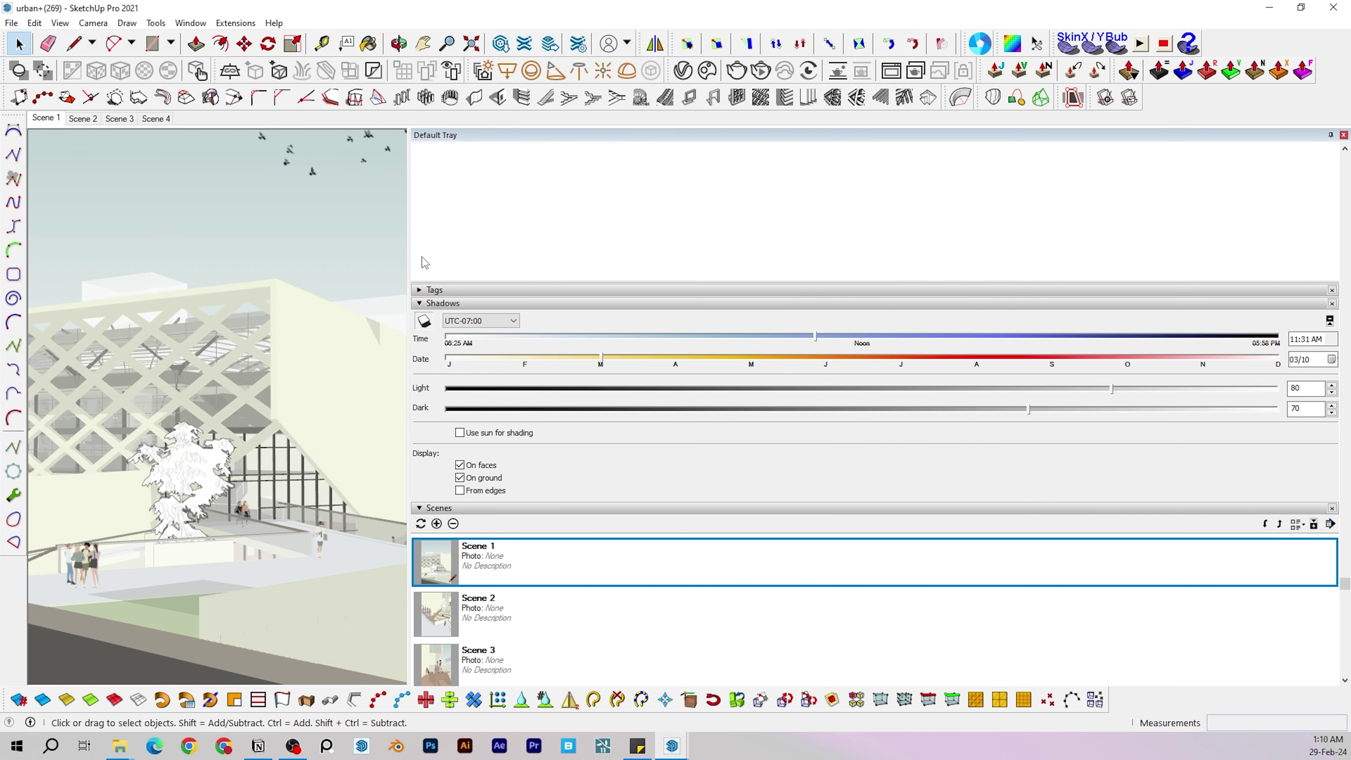
click(85, 119)
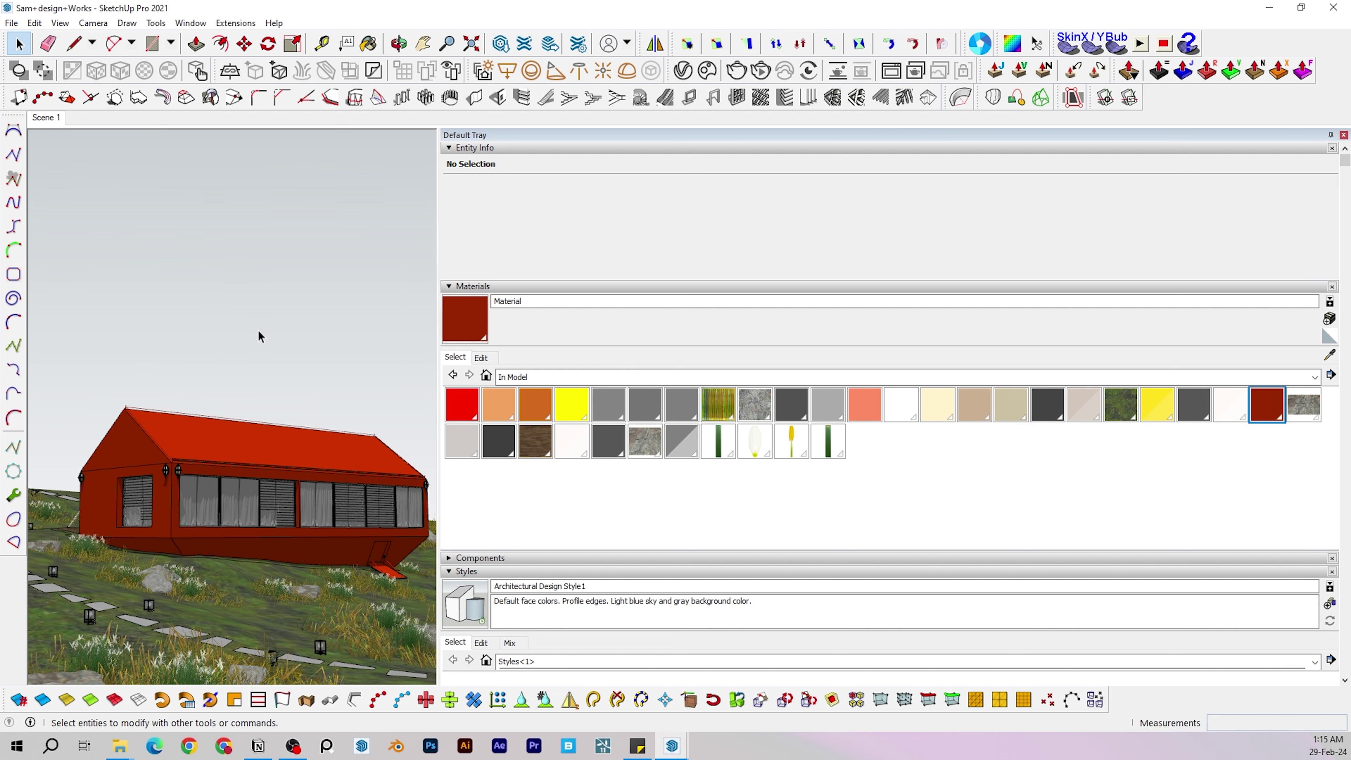
In the red house model, look down over the terrain and turn off shadows
middle_drag(259, 414, 251, 498)
click(59, 23)
click(87, 189)
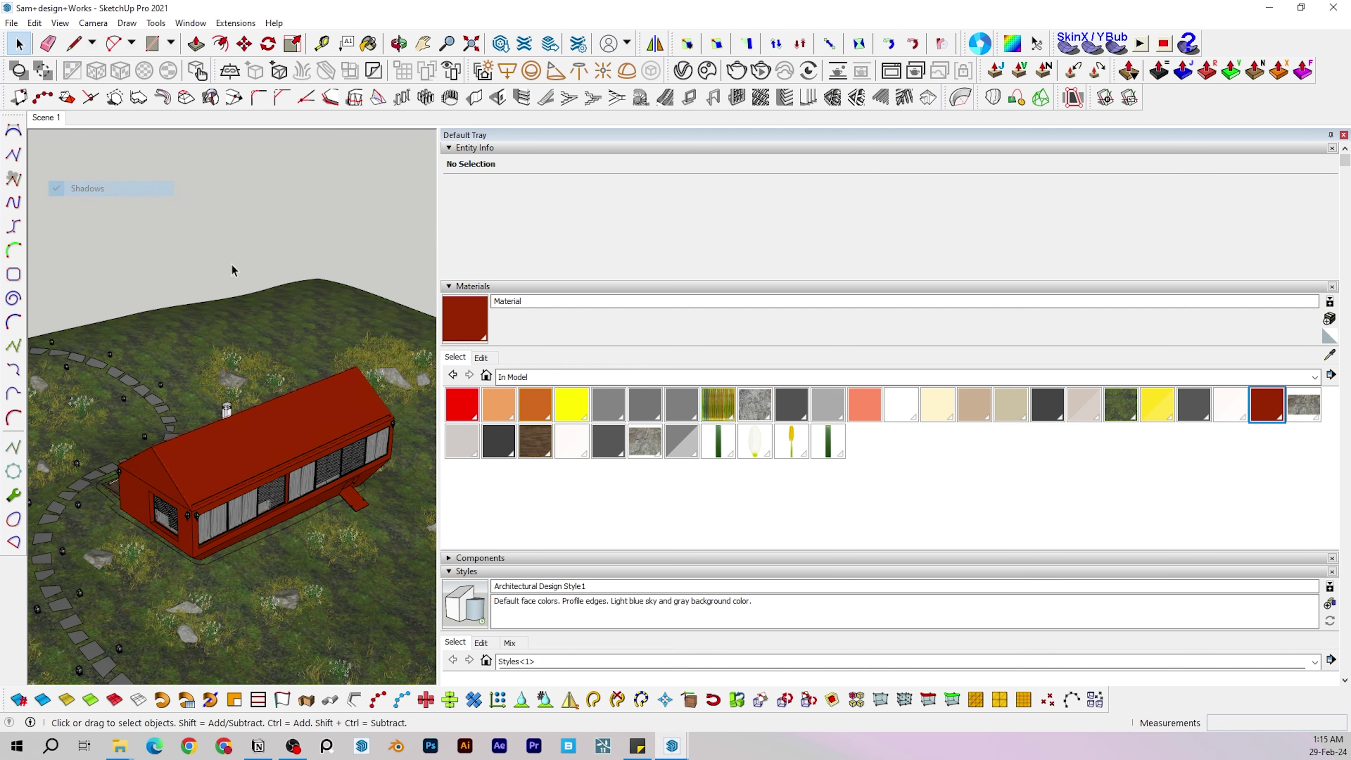
Draw a vertical rectangle about 50 m by 87 m across the terrain as a sky backdrop
middle_drag(232, 270, 119, 146)
scroll(256, 298, down, 8)
click(252, 303)
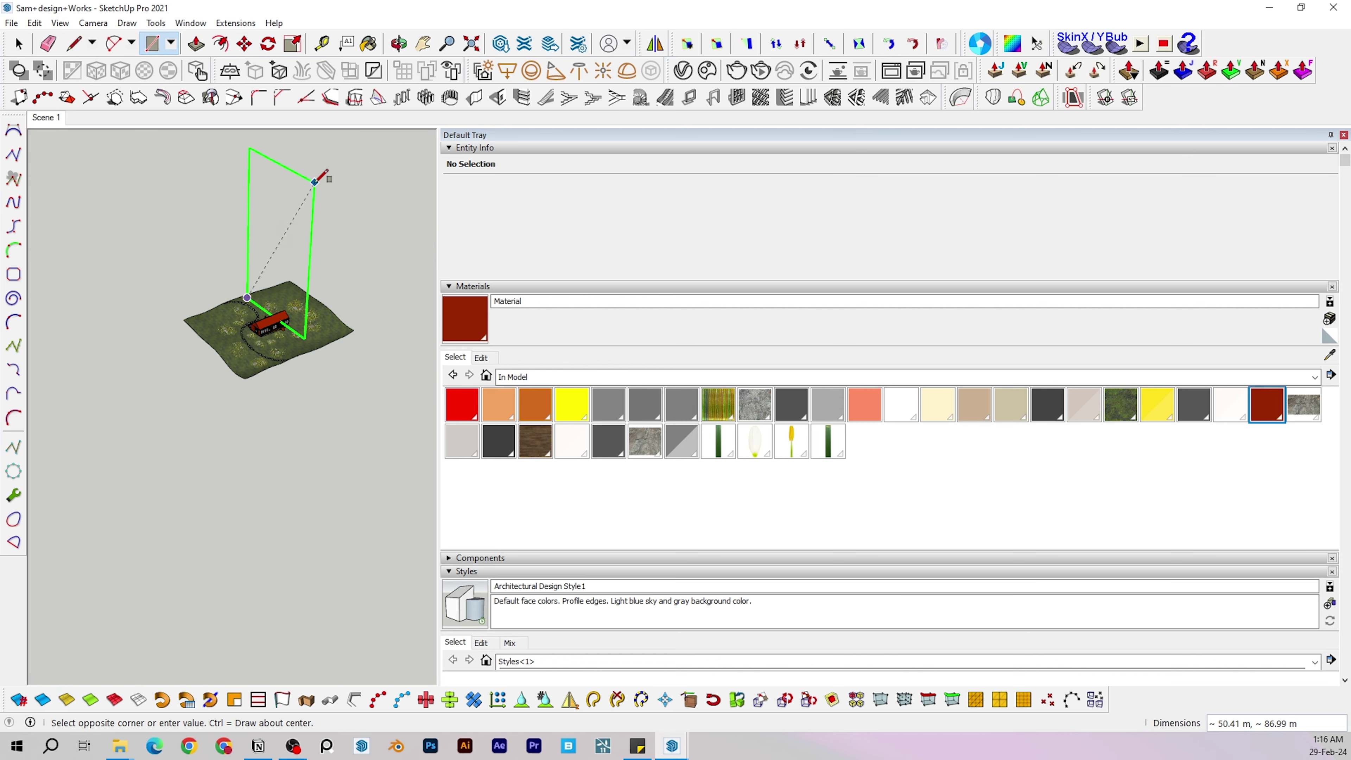
click(314, 179)
key(space)
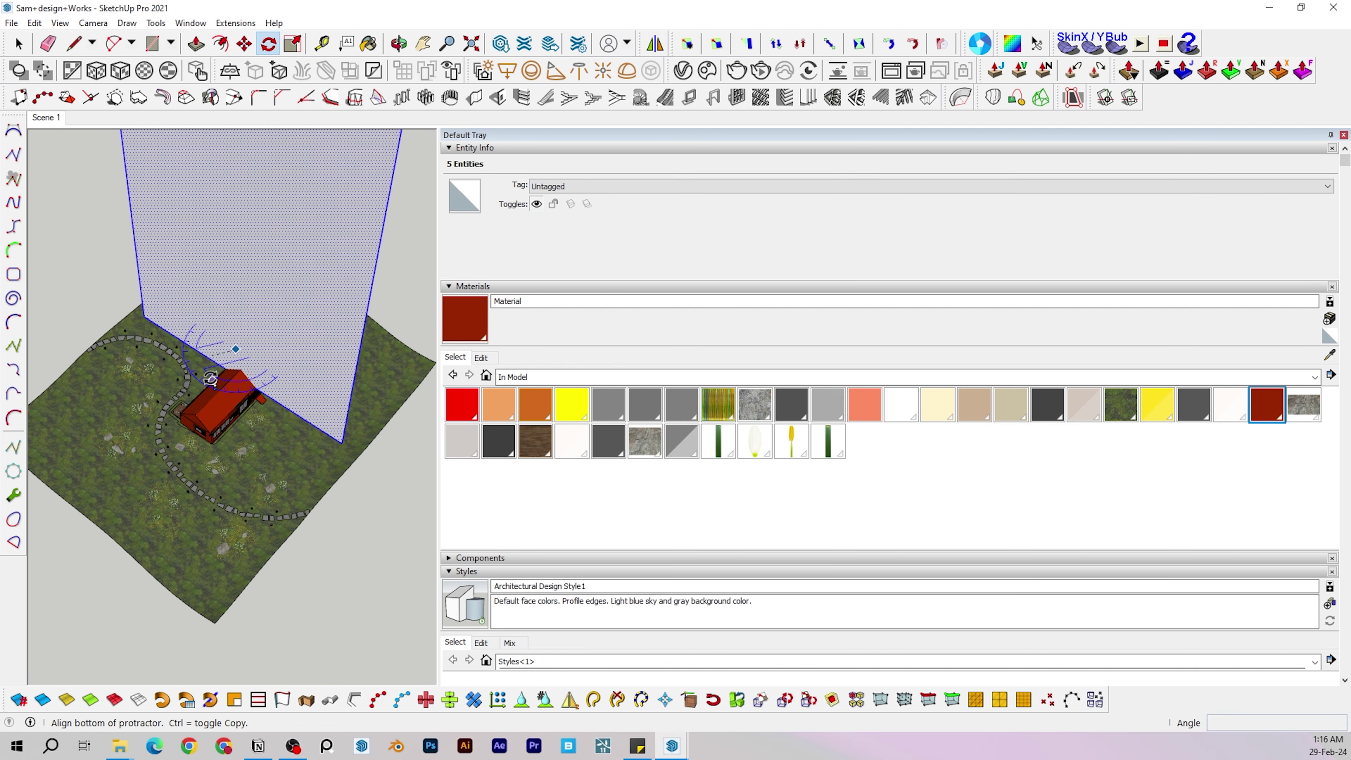
Rotate the backdrop rectangle about the vertical axis to align it with the long side of the house
click(210, 378)
click(250, 403)
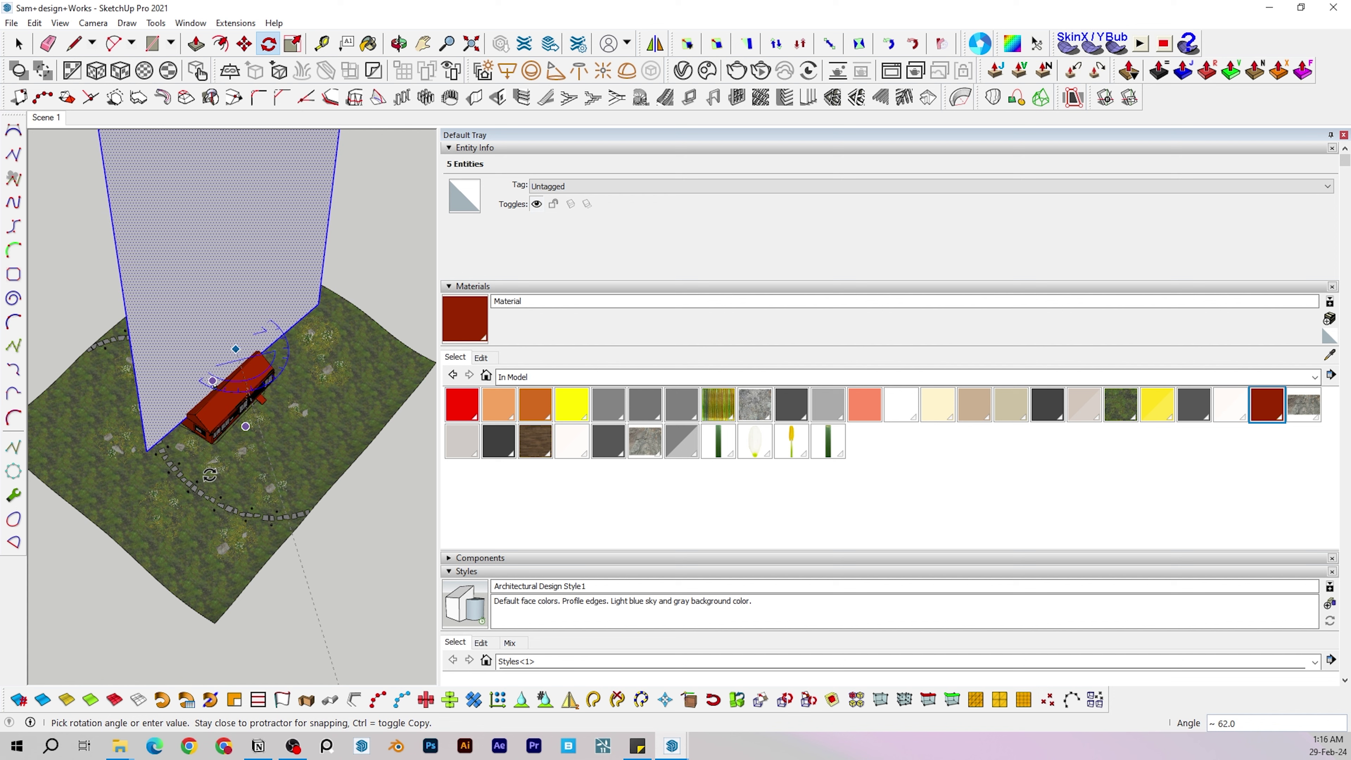
click(173, 461)
key(space)
Move the backdrop rectangle about 21.66 m away from the house to the rear edge of the terrain
middle_drag(297, 415, 252, 481)
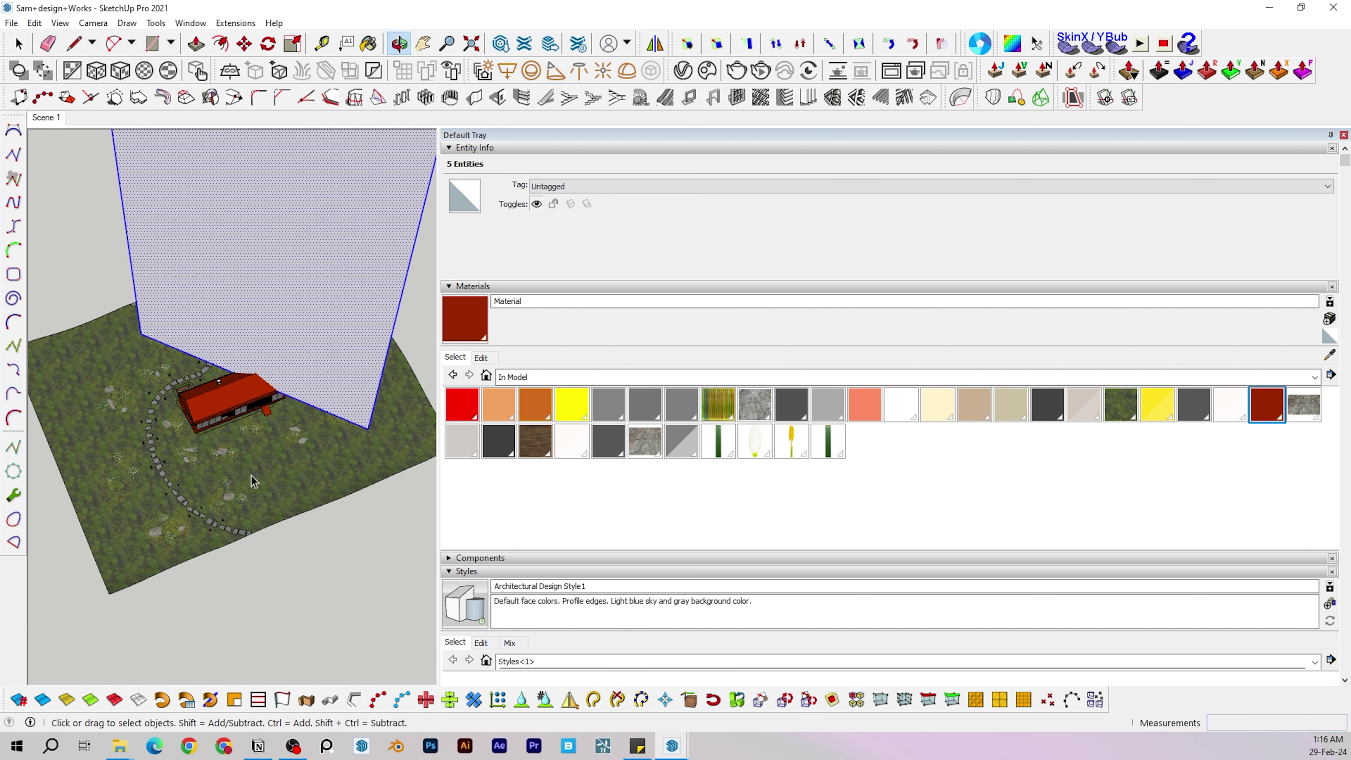
scroll(257, 469, down, 2)
key(m)
click(271, 521)
click(339, 495)
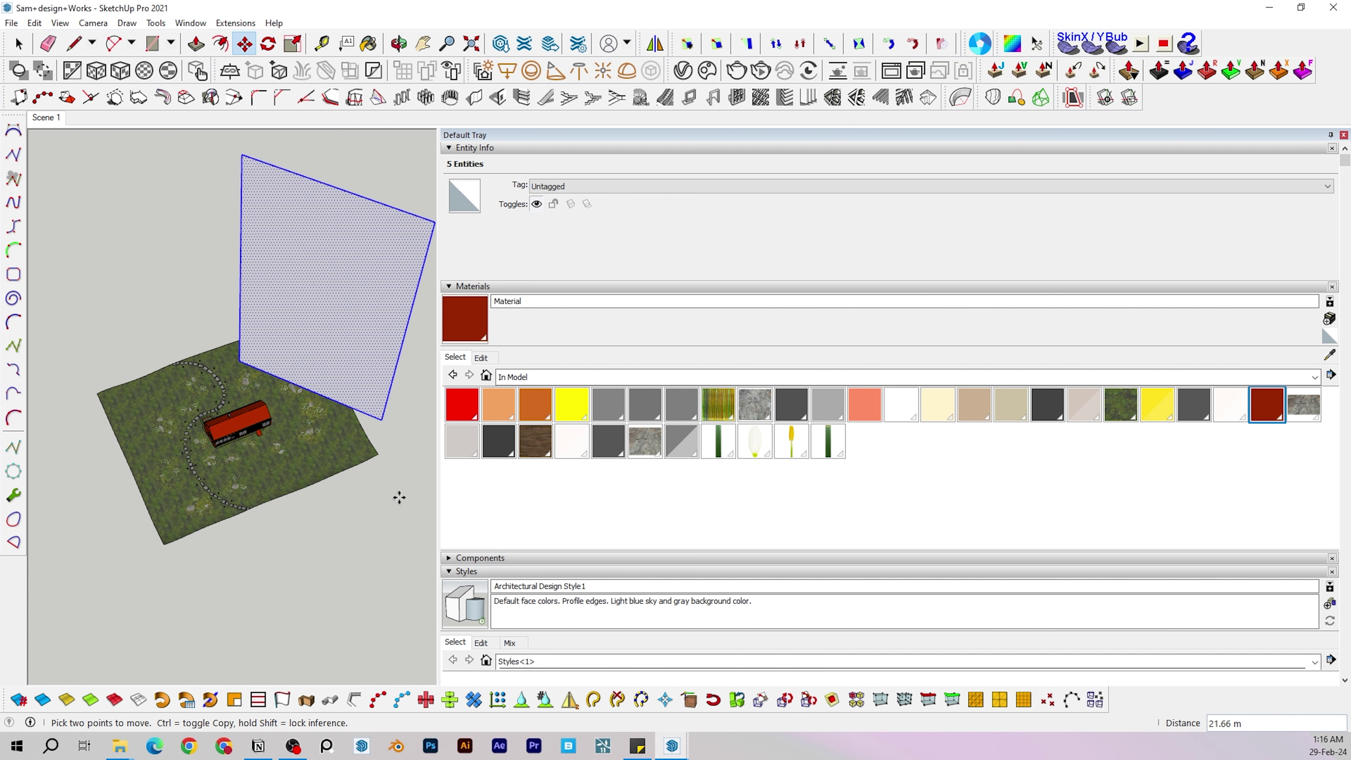
click(399, 497)
Create a material from the cloud image download (2) in the 00 Texture folder and paint it on the backdrop rectangle
click(1329, 318)
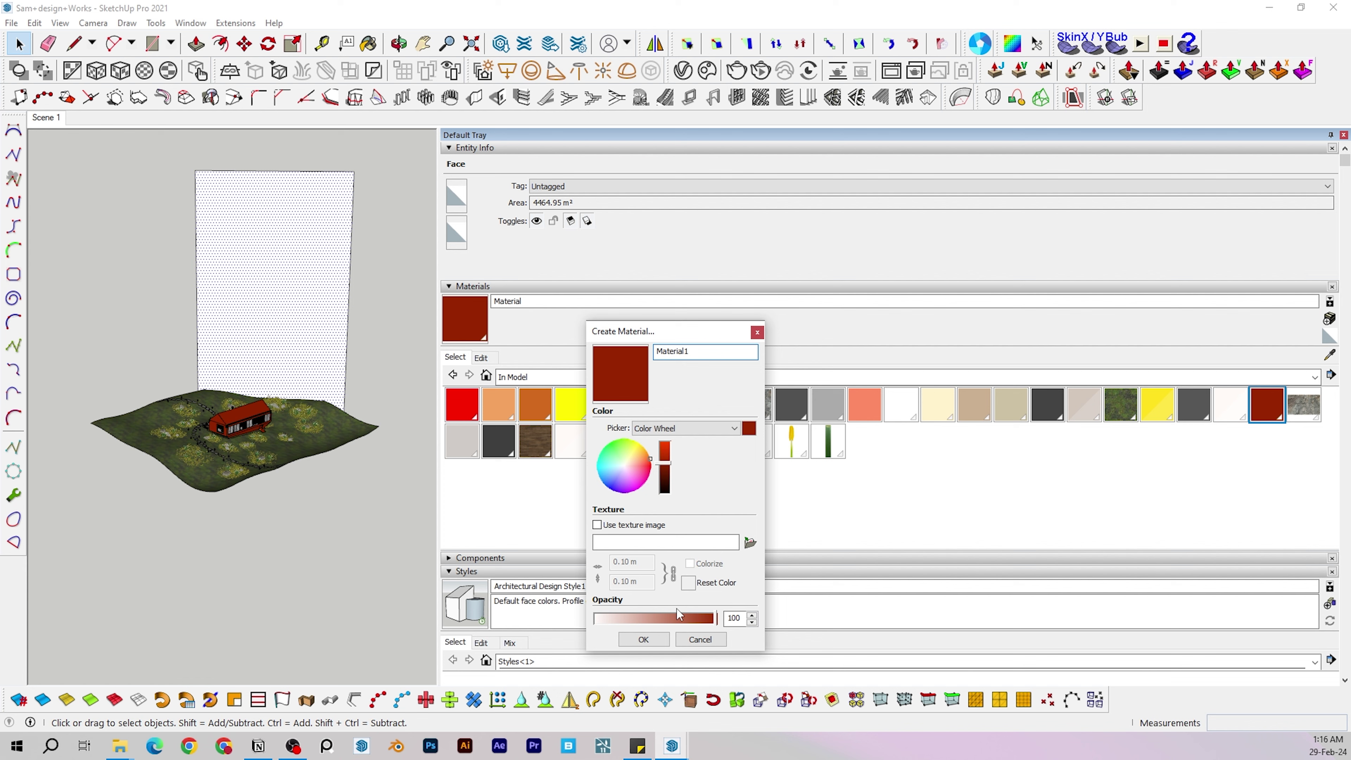
click(747, 542)
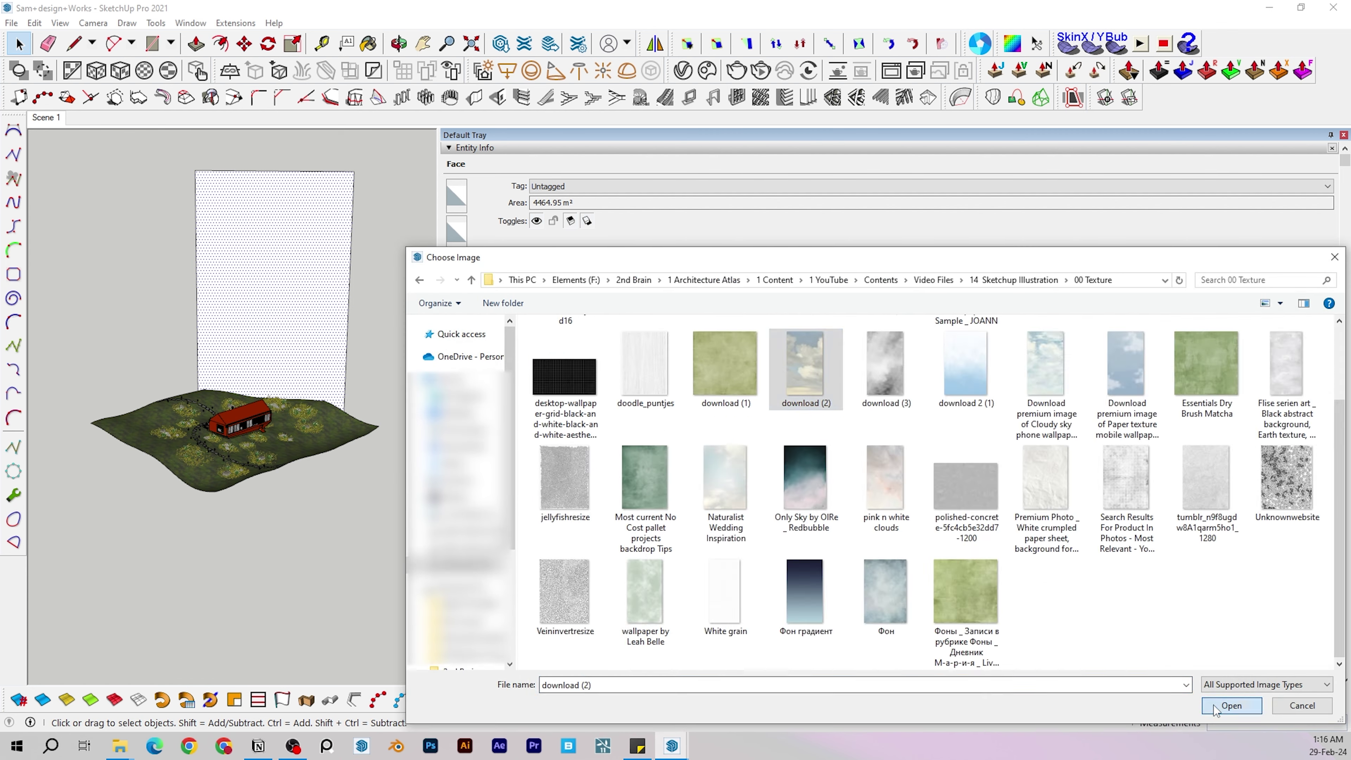
double_click(806, 369)
click(661, 644)
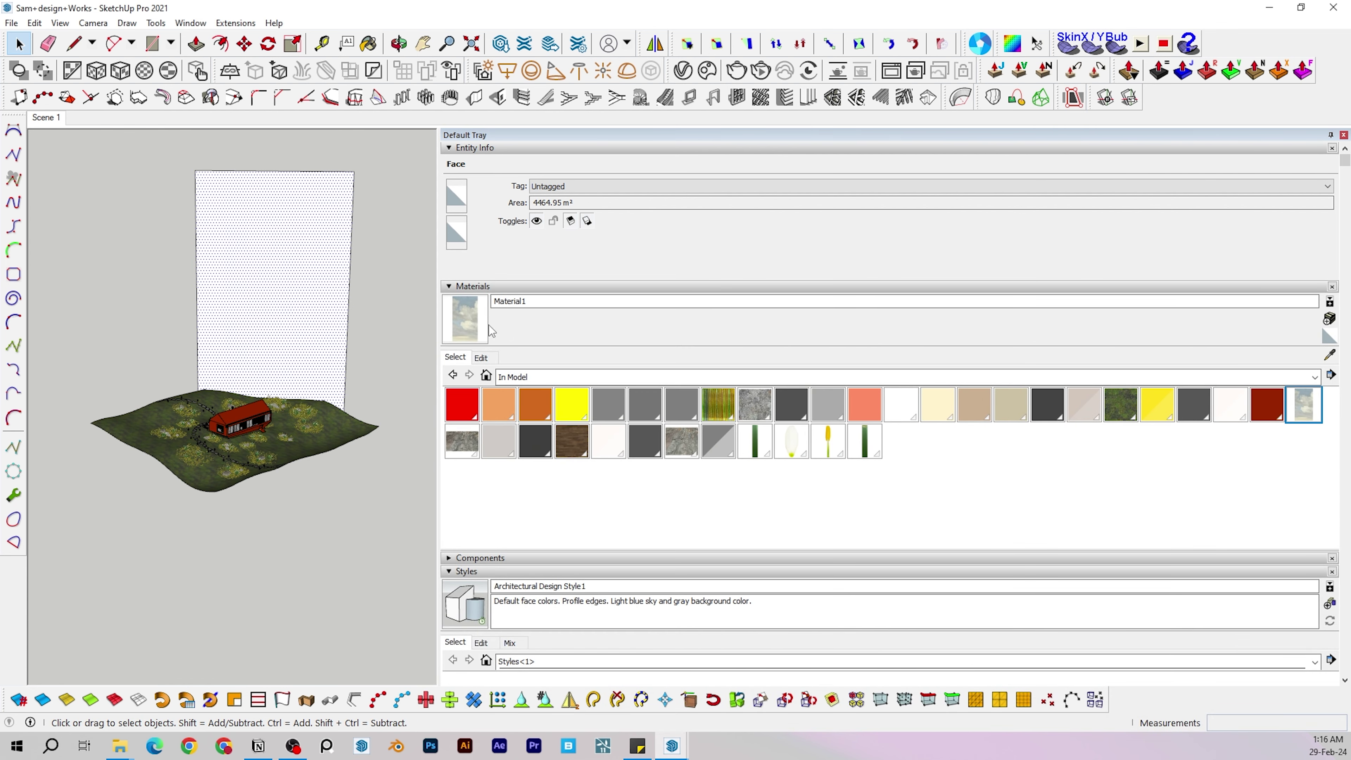
click(233, 251)
click(19, 45)
Enlarge the cloud texture on the backdrop rectangle by editing its texture position
scroll(223, 291, up, 4)
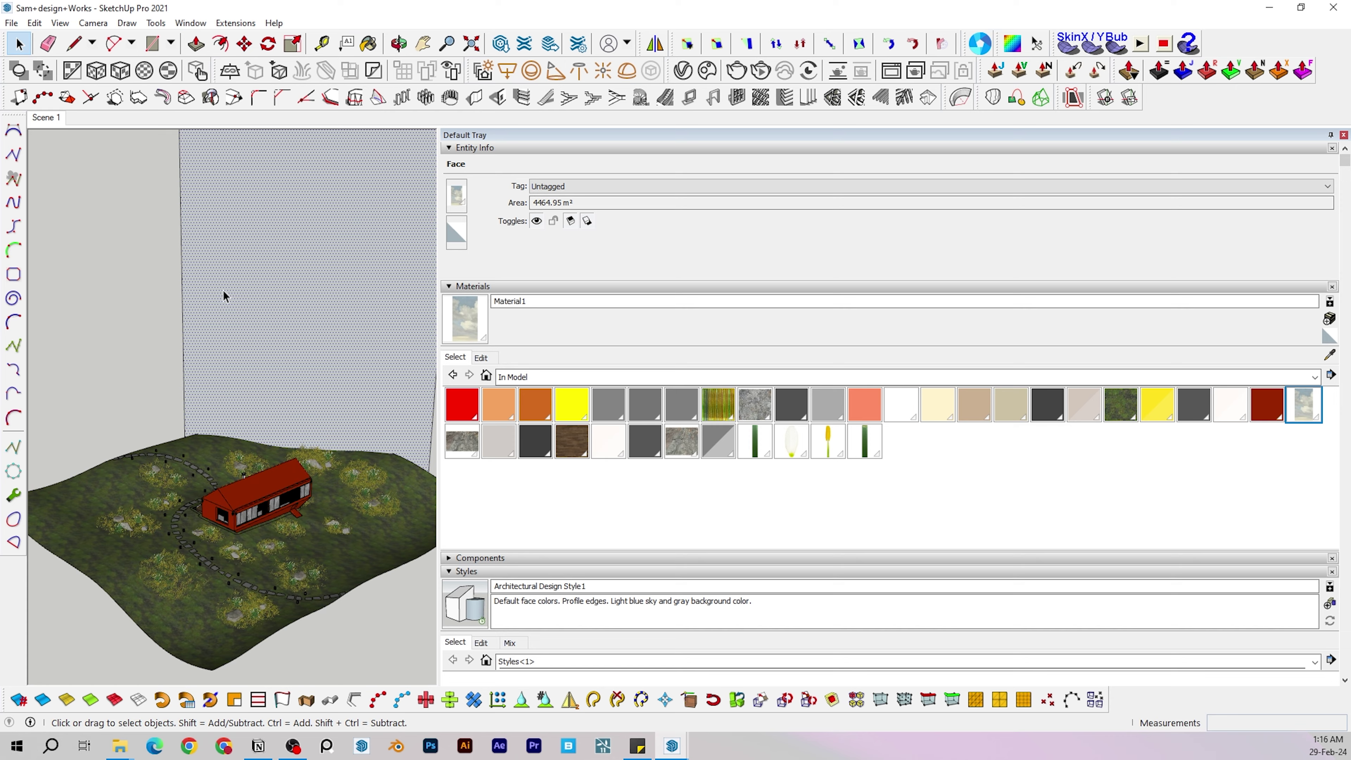
right_click(225, 287)
mouse_move(282, 472)
click(400, 480)
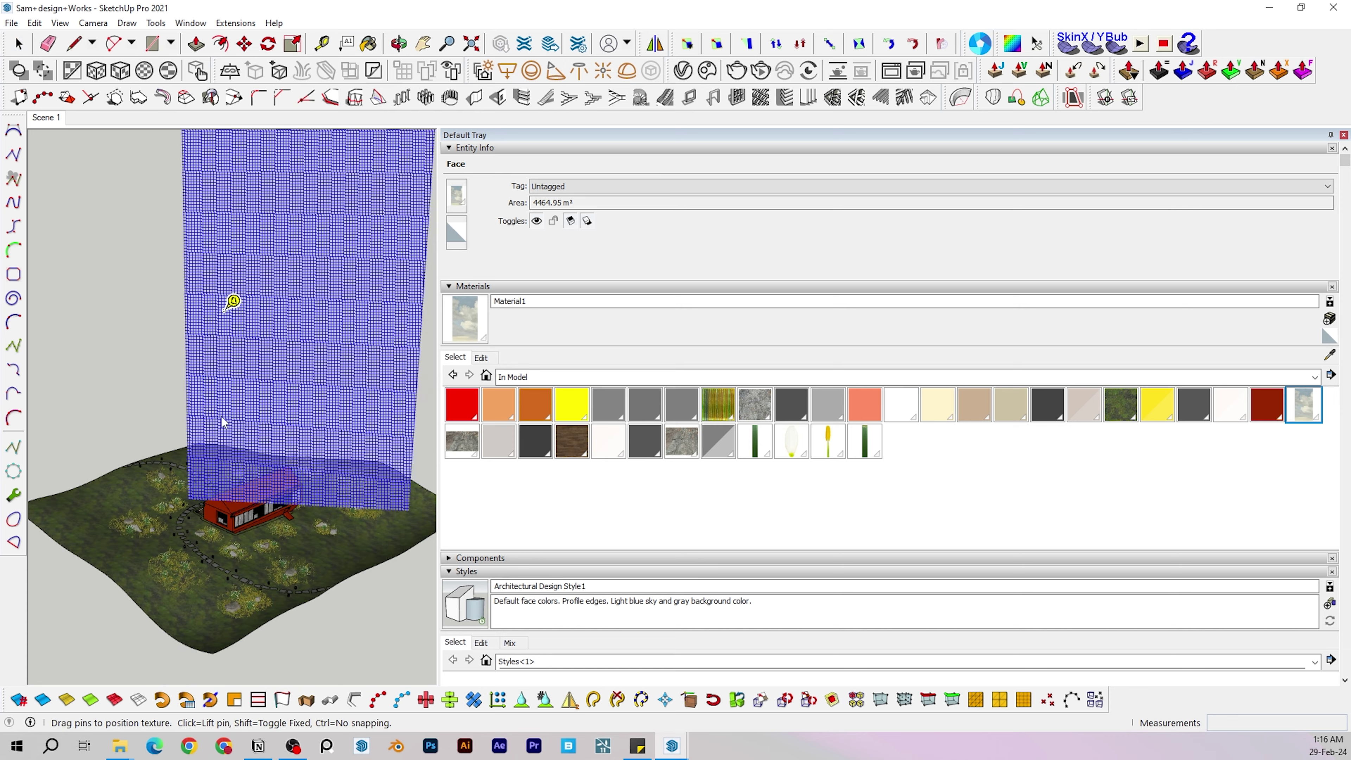
scroll(204, 302, up, 5)
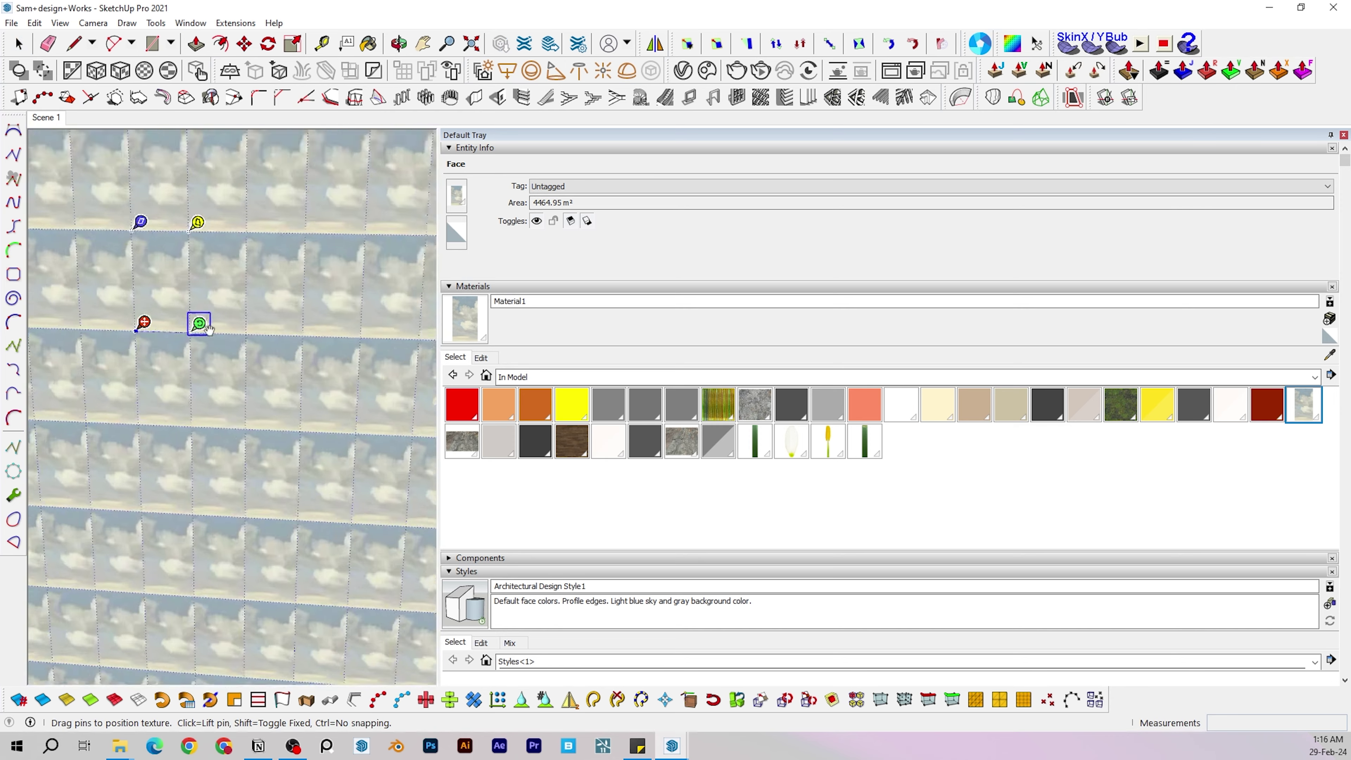
drag(209, 330, 352, 334)
scroll(284, 229, down, 6)
Align the cloud texture with the backdrop's bottom corner and stretch it so one image fills the whole rectangle
drag(246, 231, 193, 429)
scroll(194, 428, down, 4)
middle_drag(223, 410, 298, 288)
drag(159, 471, 148, 538)
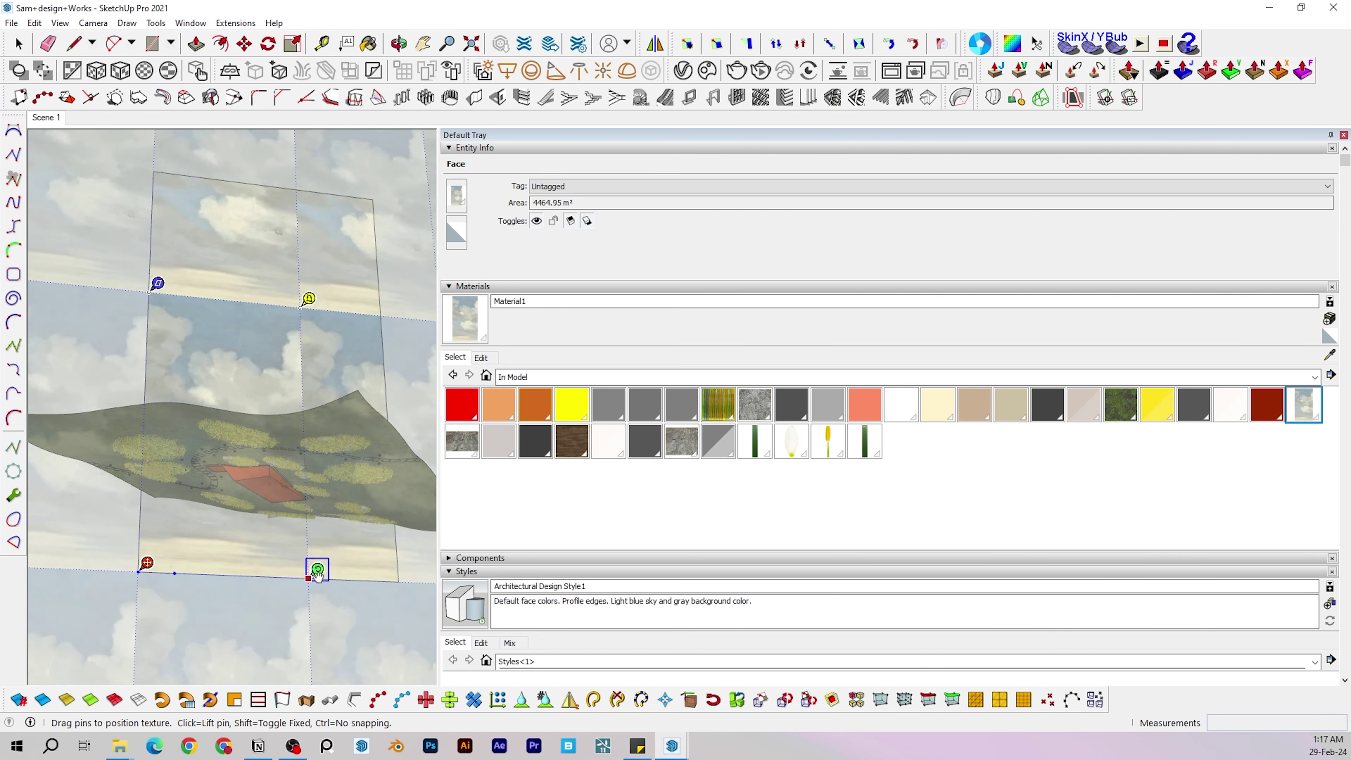
middle_drag(213, 373, 283, 343)
key(Return)
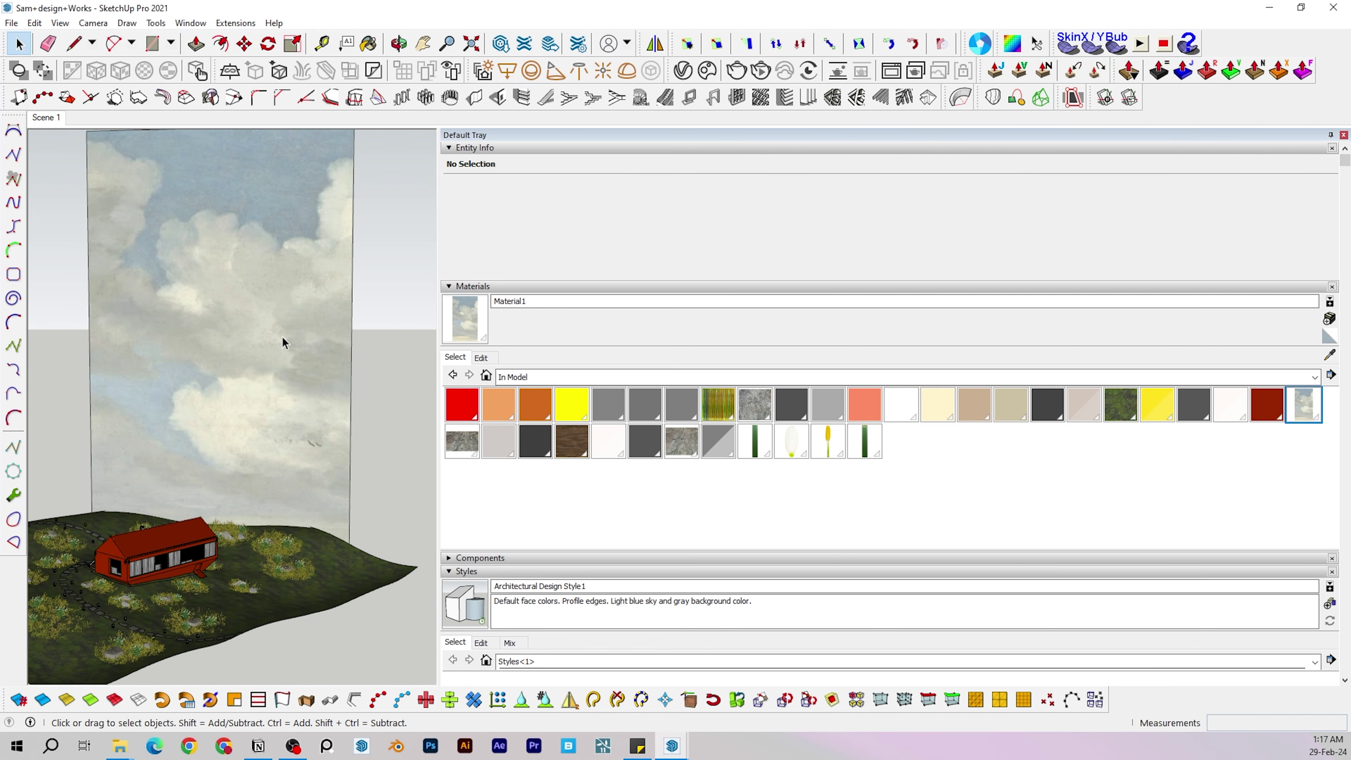
Group the backdrop and paint its face with a new material made from the Naturalist Wedding Inspiration image in 00 Texture
double_click(282, 344)
right_click(284, 343)
click(330, 459)
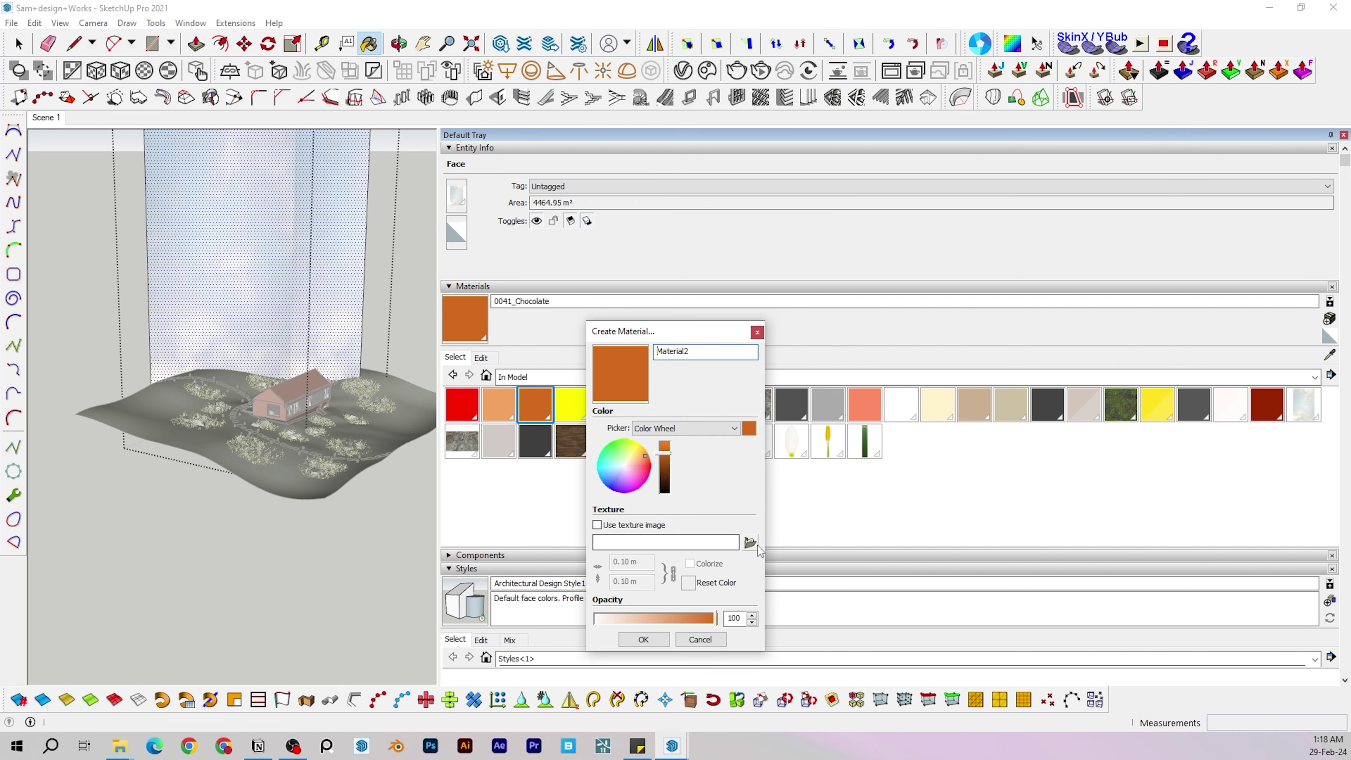
click(759, 548)
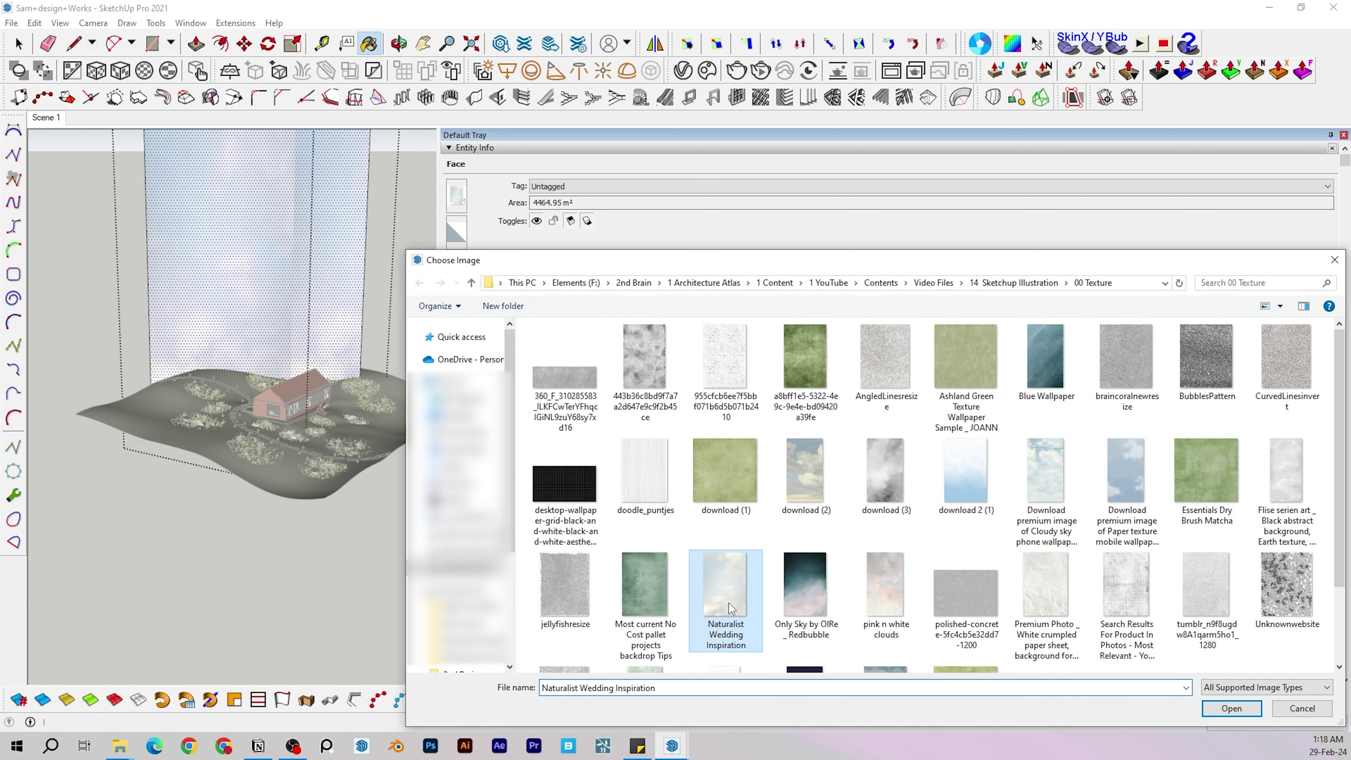
click(1229, 708)
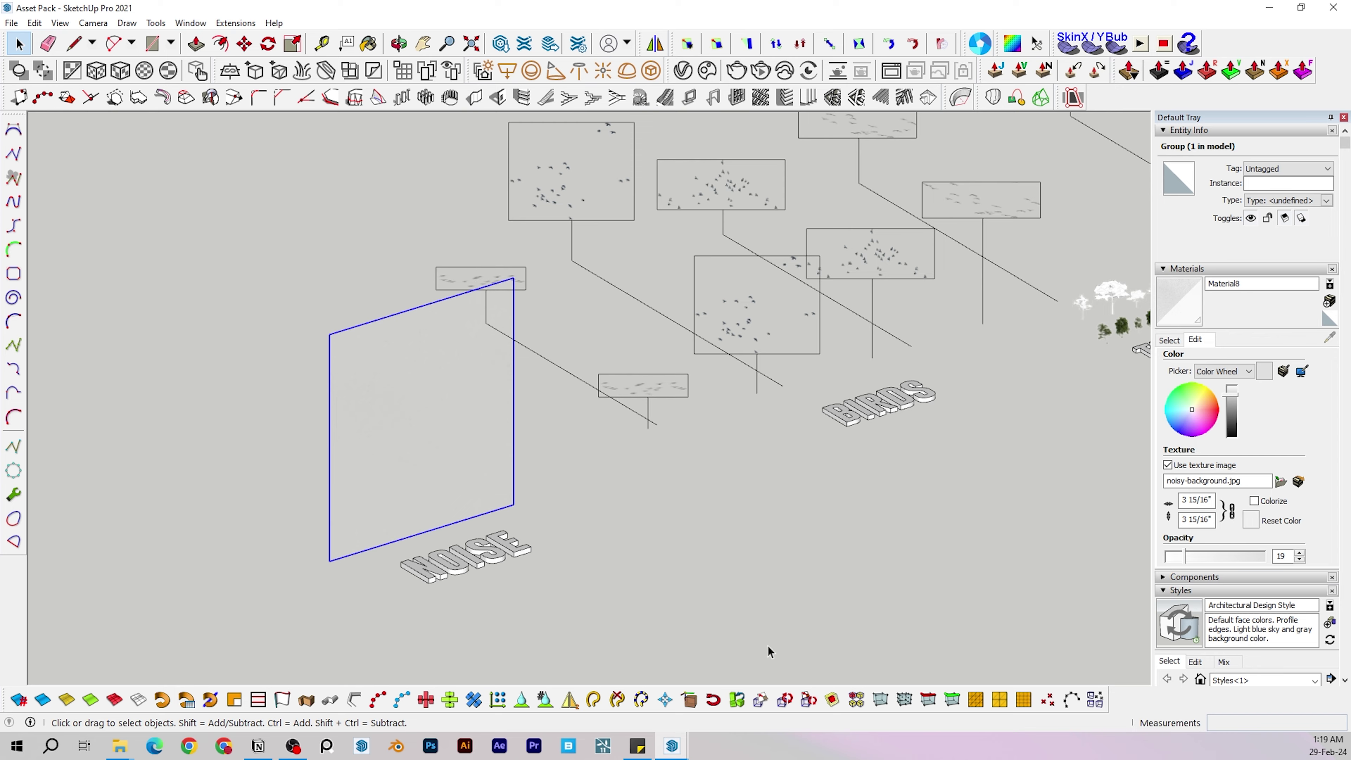
Bring the noise panel from the Asset Pack into the house model and reposition its texture in front of the house
mouse_move(672, 745)
click(769, 694)
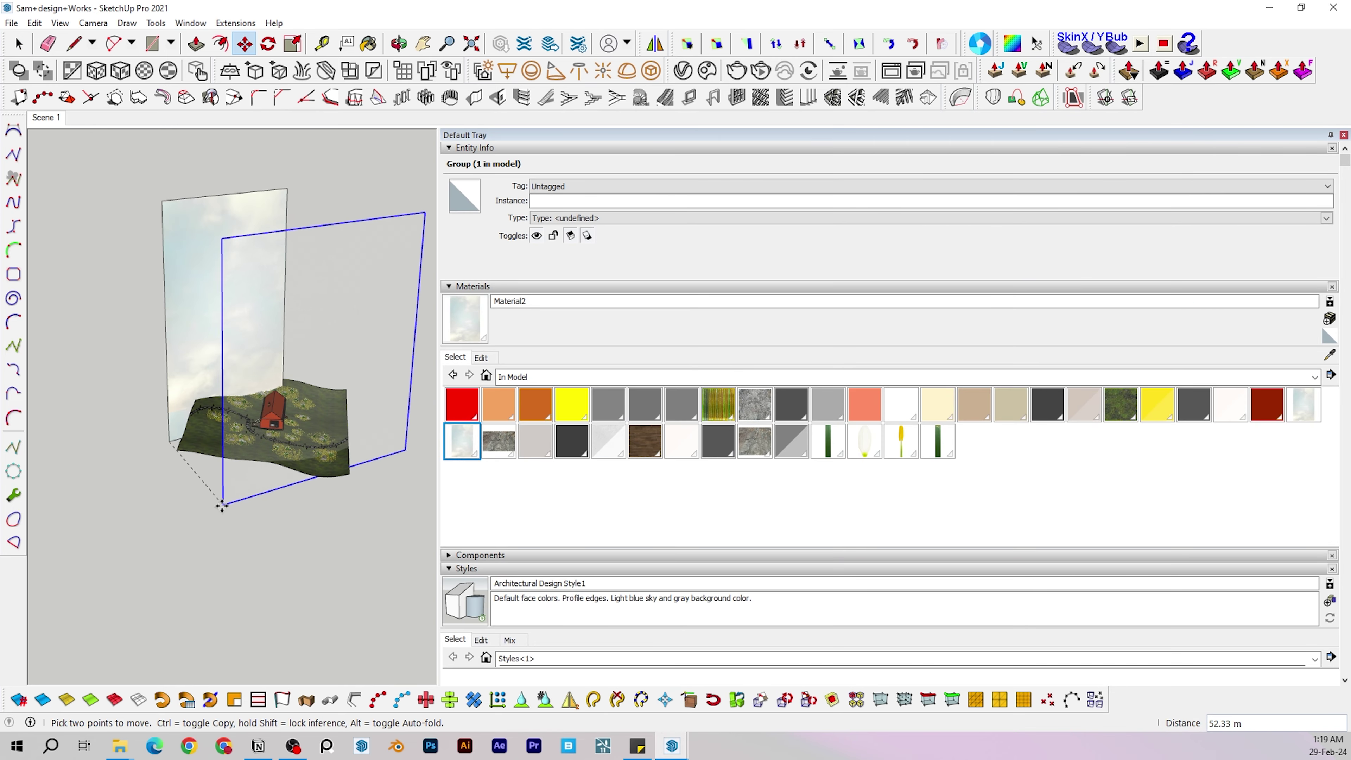
right_click(266, 241)
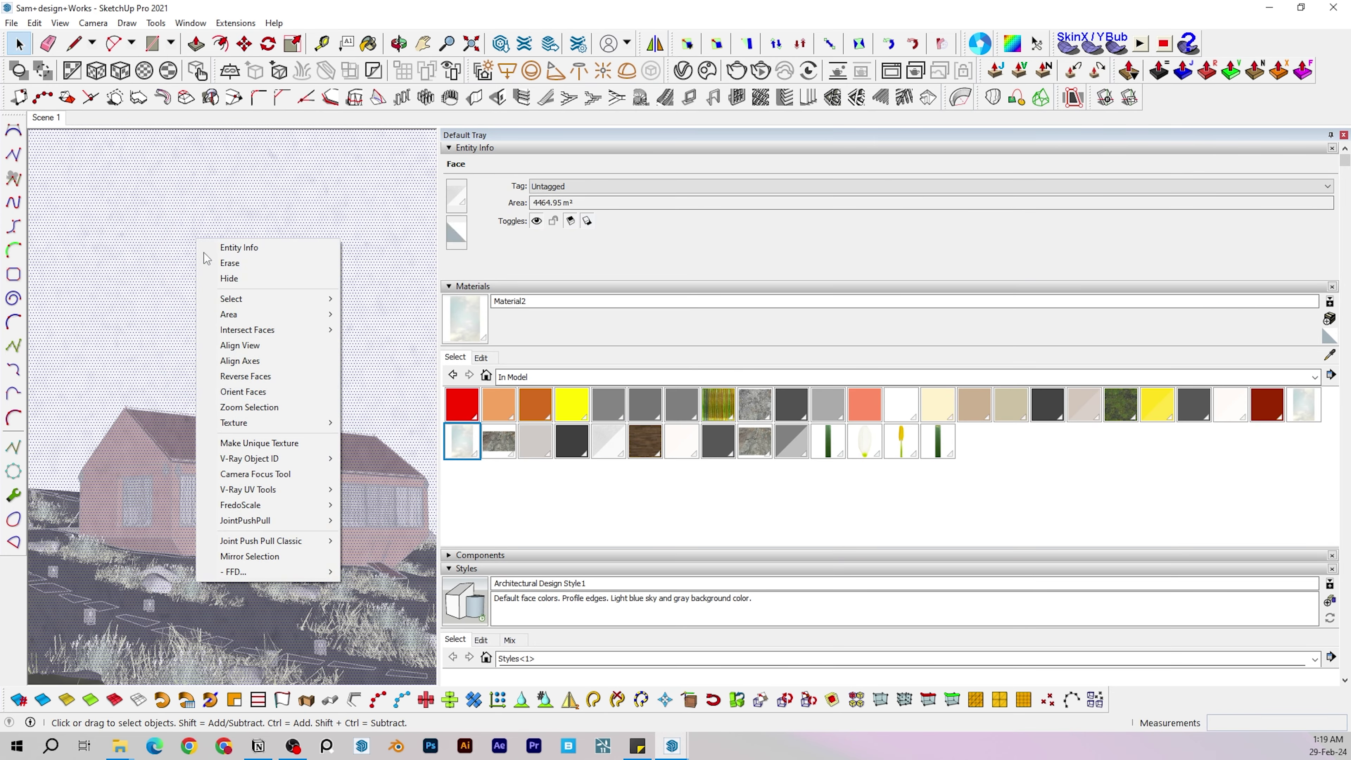
mouse_move(300, 422)
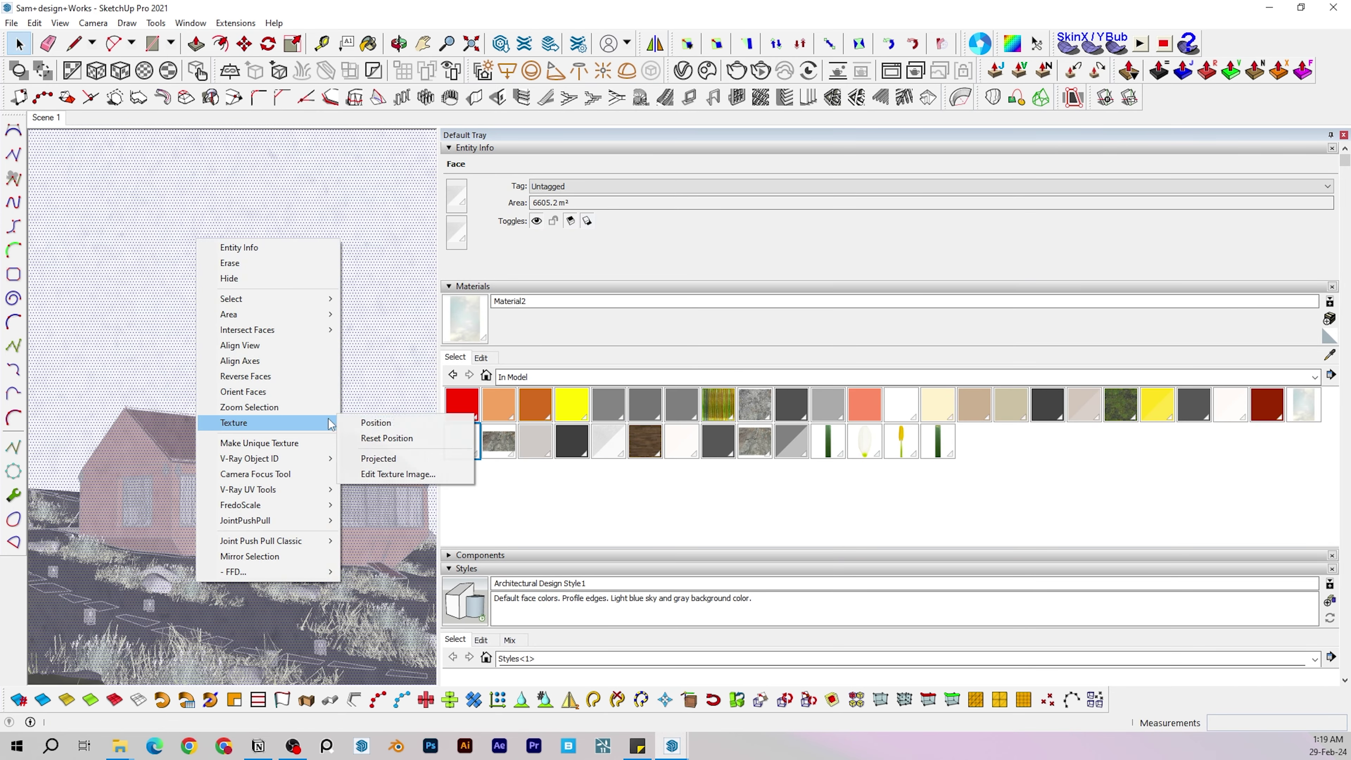
click(375, 422)
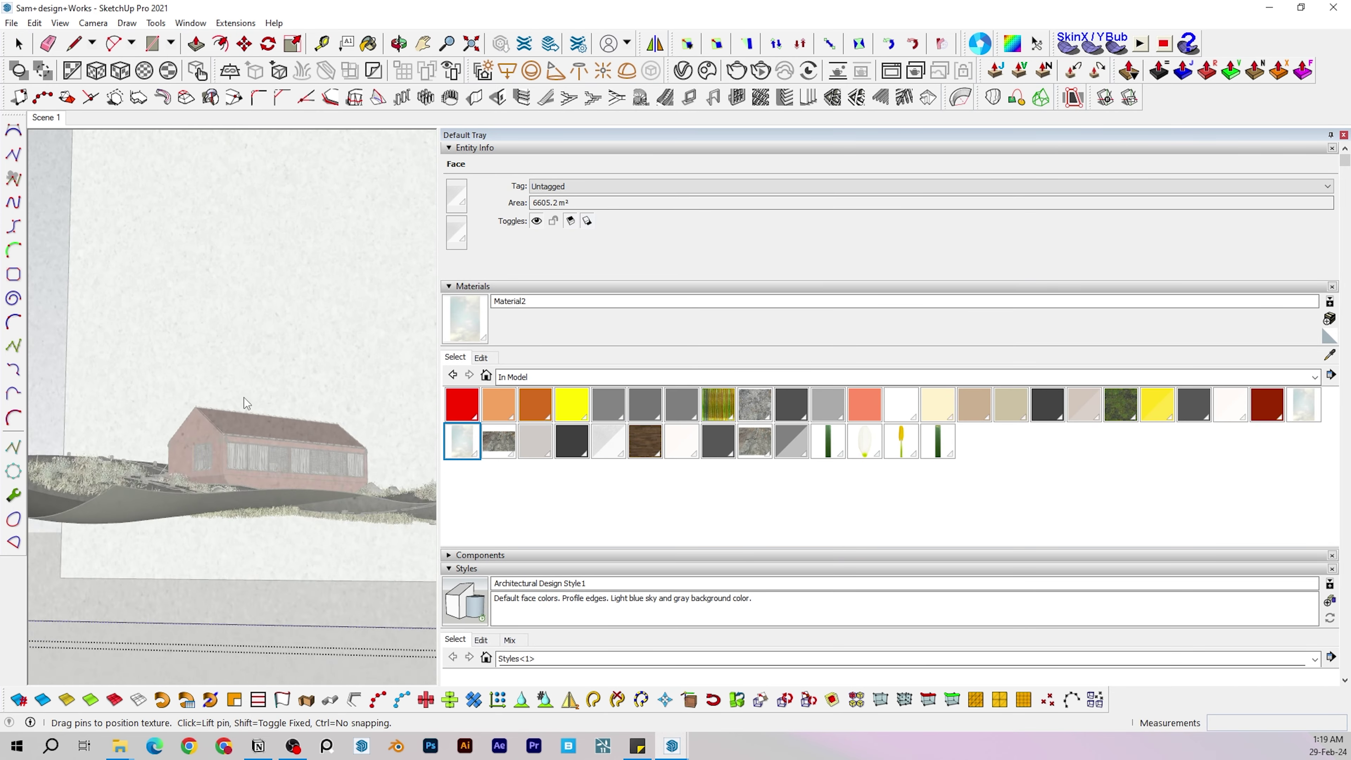
scroll(246, 403, down, 6)
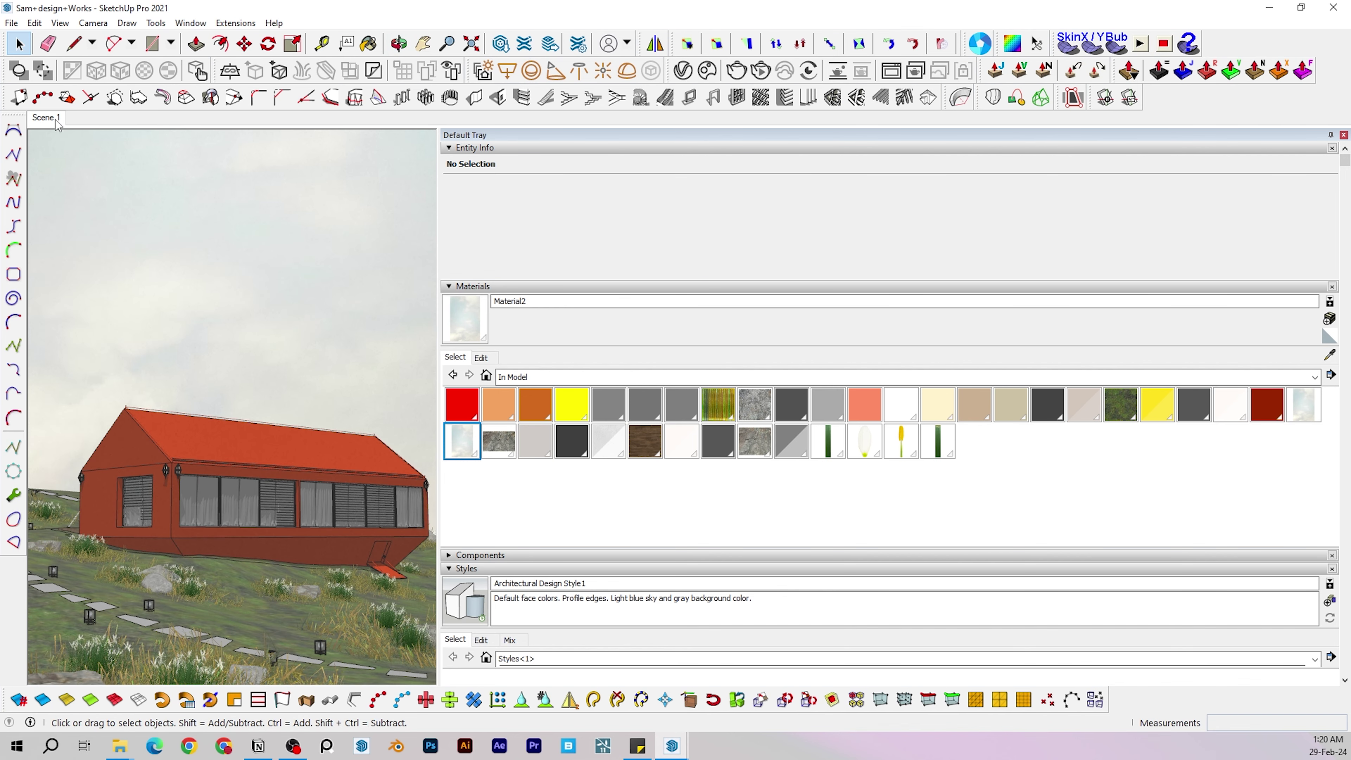
Hide the edges of the house scene and show them again for comparison
click(59, 23)
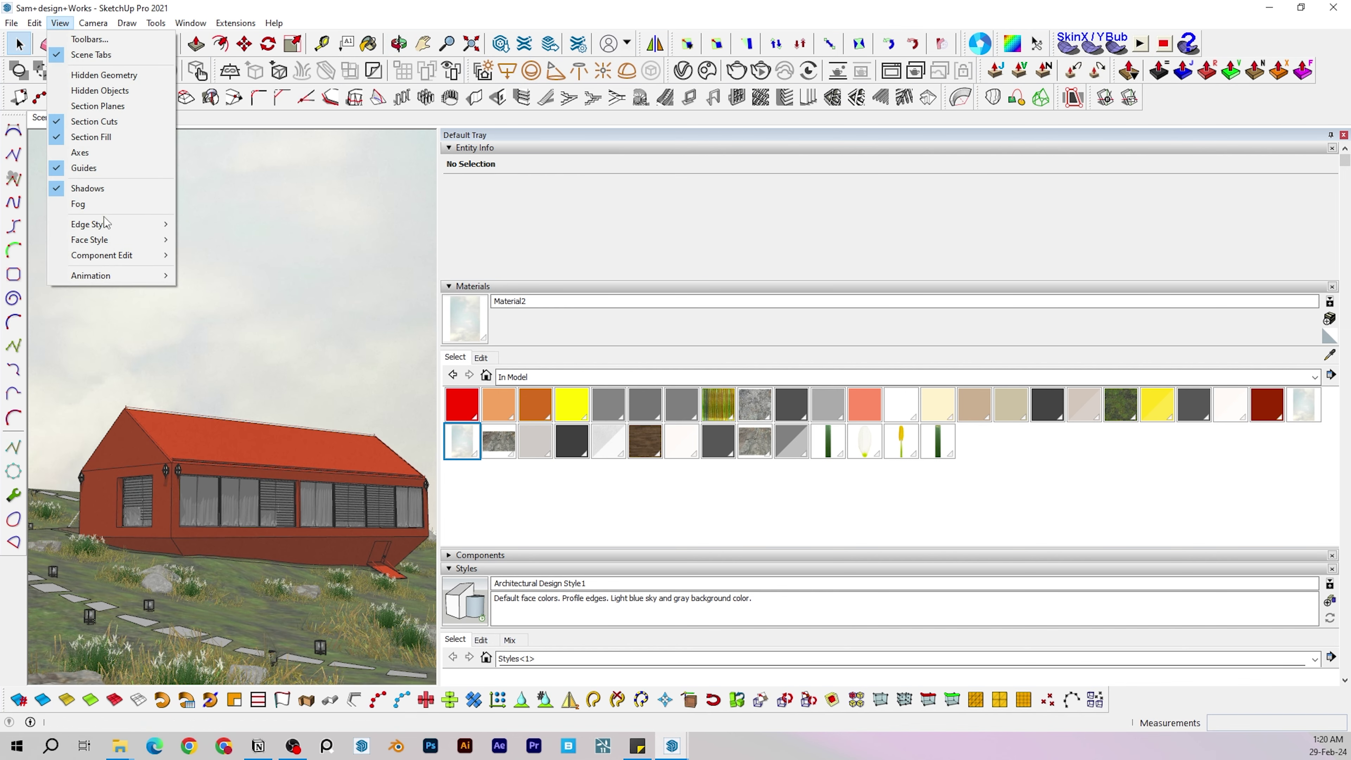
mouse_move(119, 224)
click(179, 224)
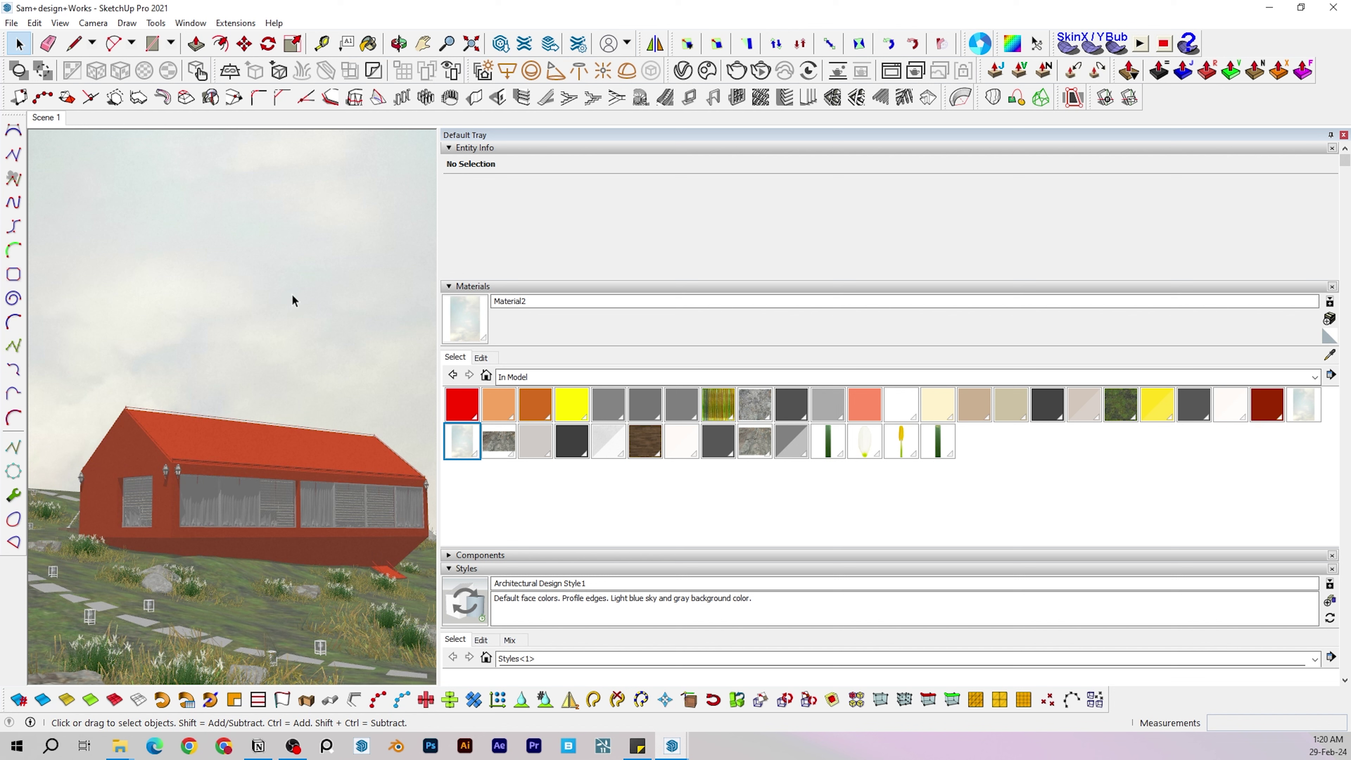
click(61, 23)
mouse_move(111, 227)
click(197, 224)
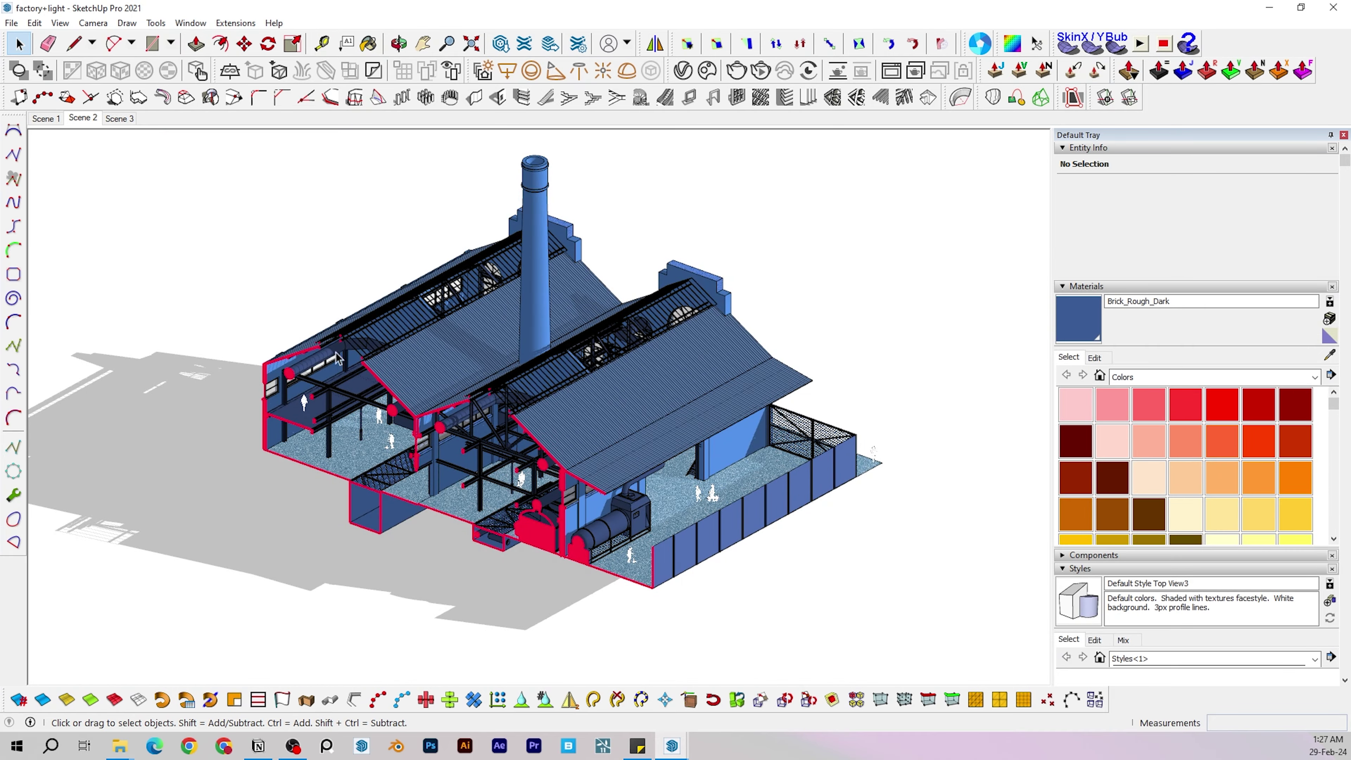
Display the factory's section planes and move the Section 1 plane about 14.30 m through the building
scroll(390, 456, up, 5)
middle_drag(356, 453, 592, 334)
scroll(588, 459, down, 3)
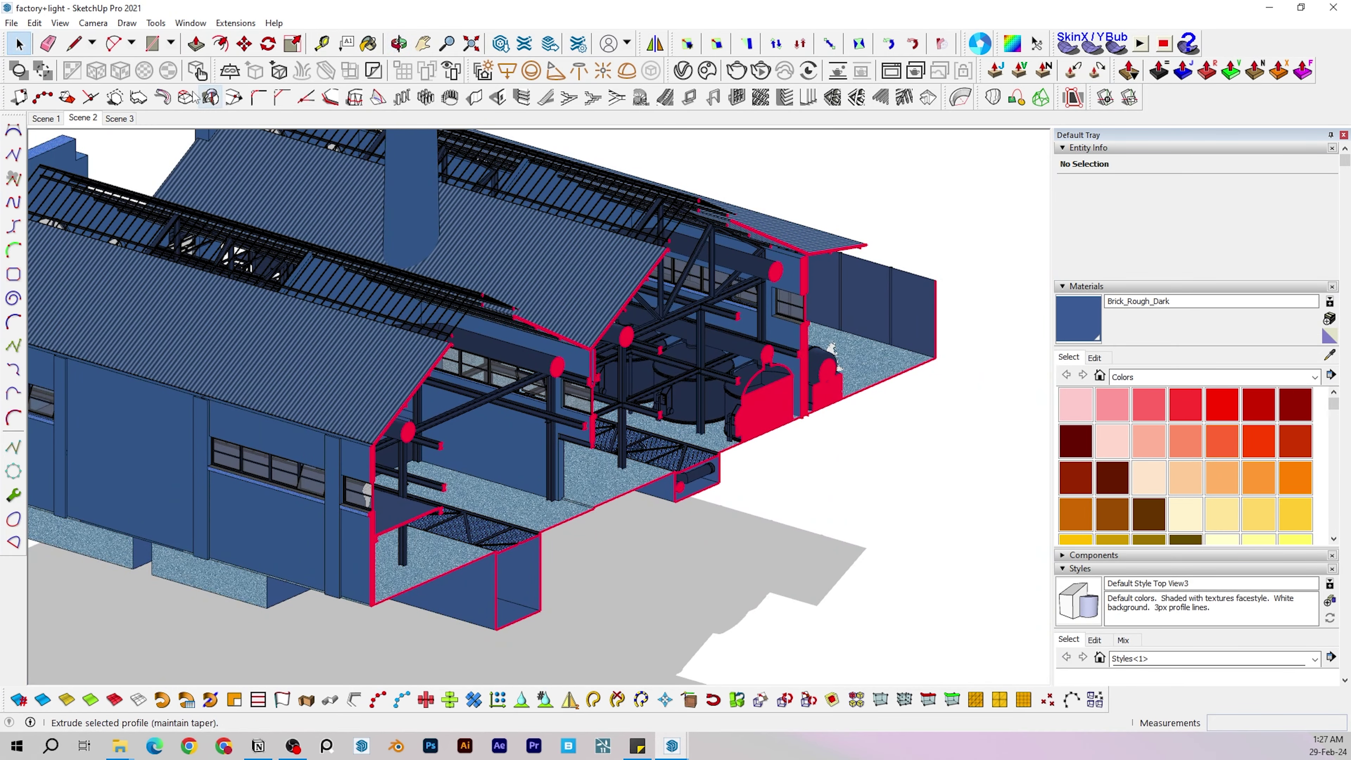
click(60, 22)
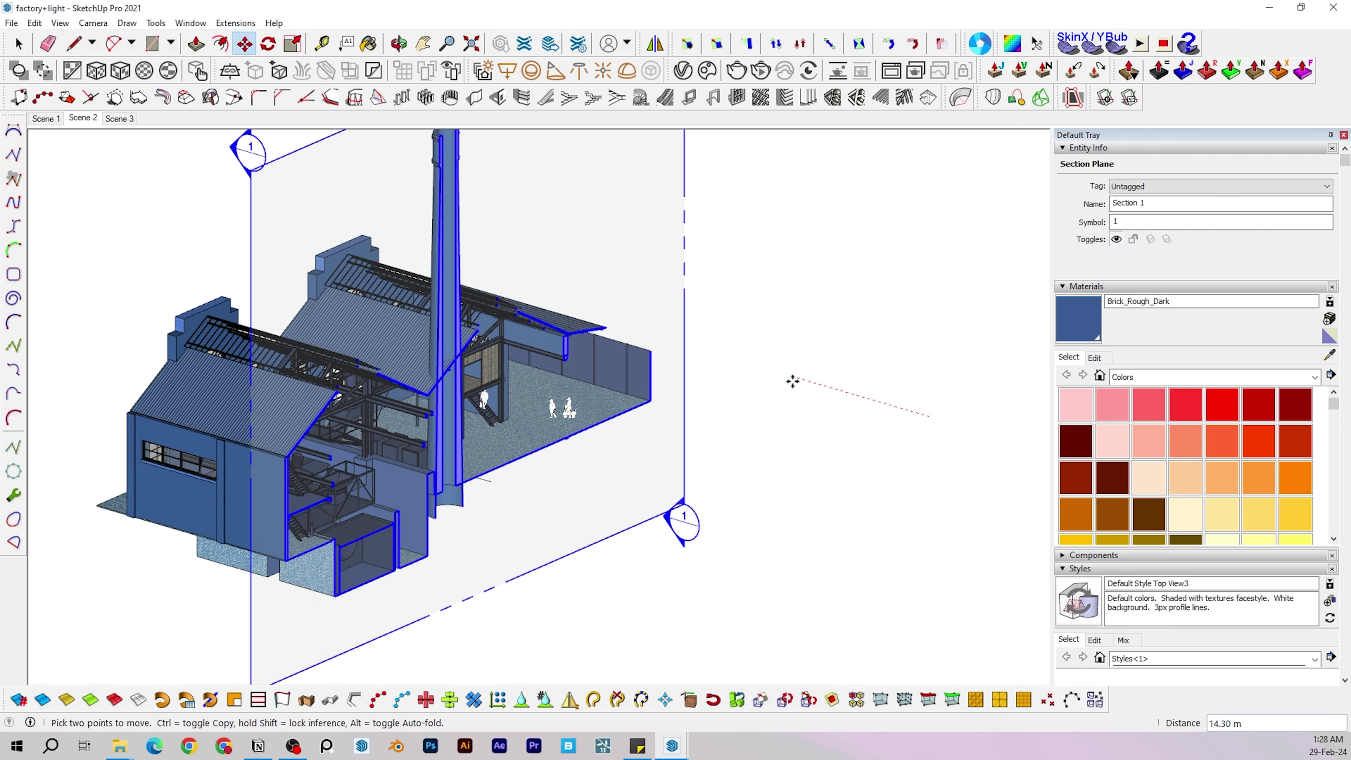
Try hiding the Section 1 plane while keeping its cut through the factory
right_click(645, 292)
click(676, 331)
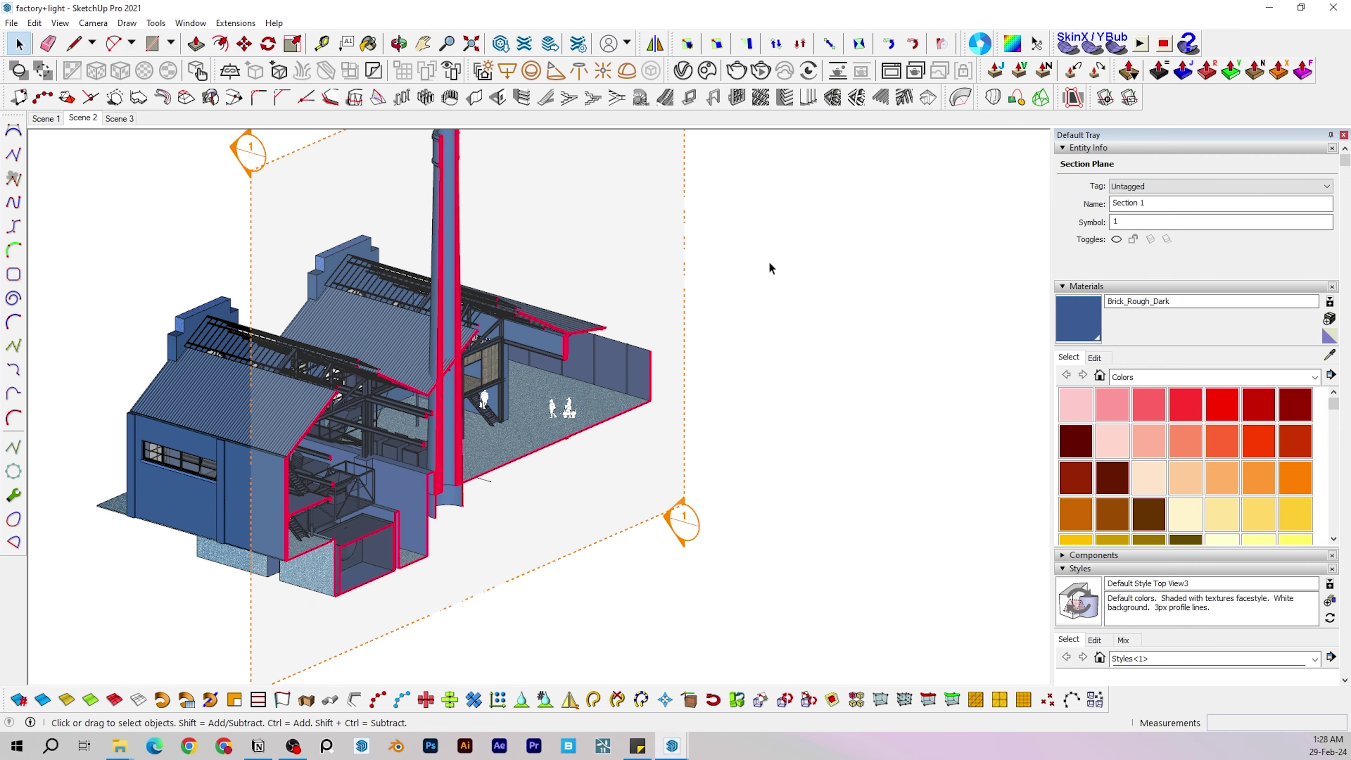
mouse_move(769, 266)
middle_down()
mouse_move(648, 289)
mouse_move(452, 275)
mouse_move(760, 284)
middle_up()
key(space)
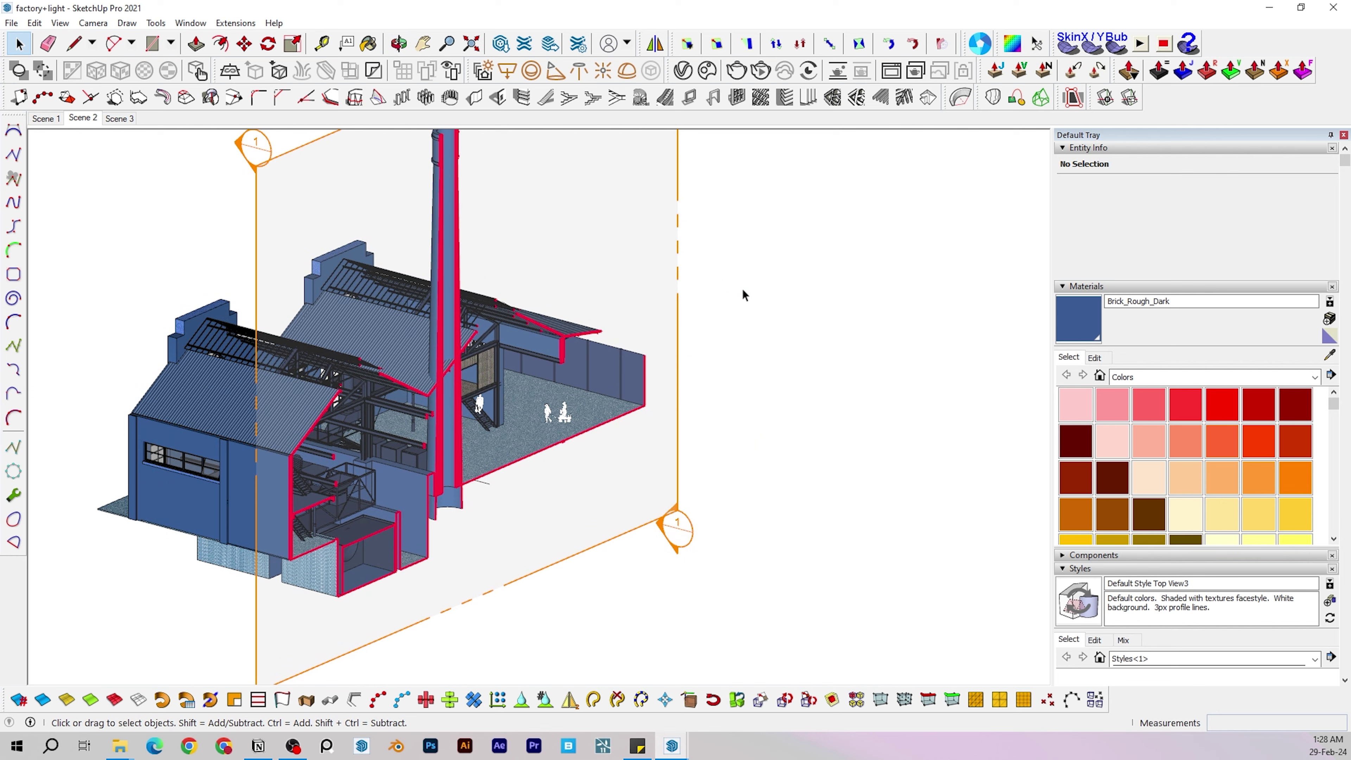
click(637, 267)
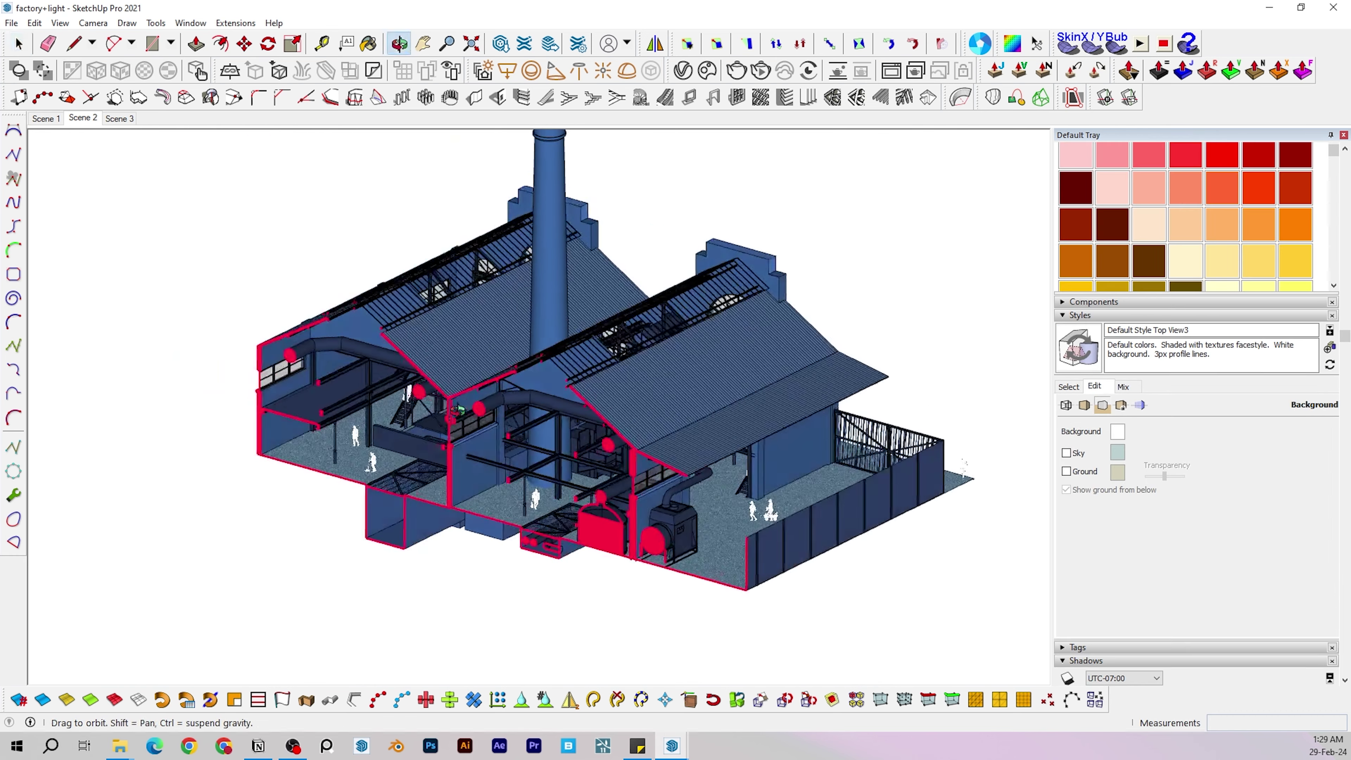
Turn the style's sky background on, inspect the factory against it, and turn it off again
middle_drag(458, 410, 417, 405)
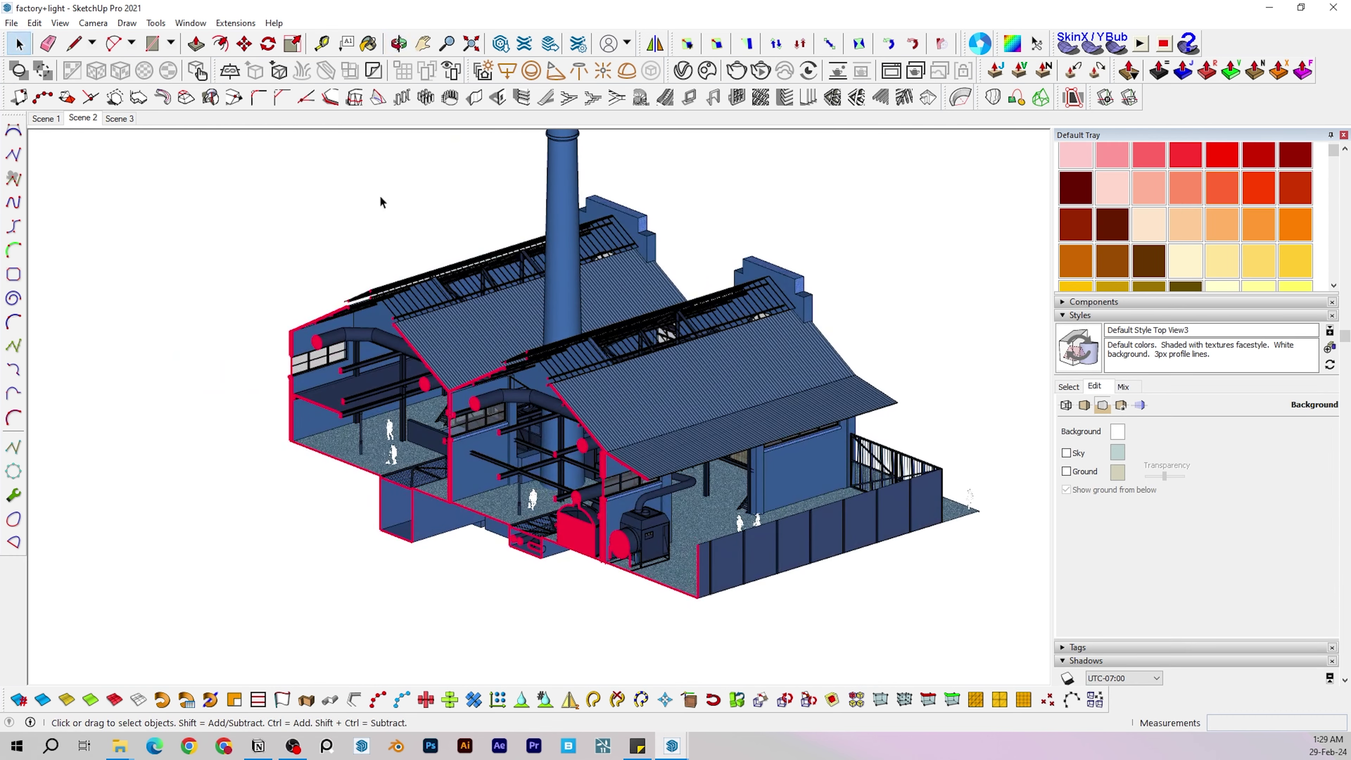
click(1068, 456)
scroll(639, 373, down, 2)
mouse_move(638, 373)
middle_down()
mouse_move(763, 311)
mouse_move(655, 333)
mouse_move(797, 308)
mouse_move(684, 231)
mouse_move(686, 384)
mouse_move(697, 239)
middle_up()
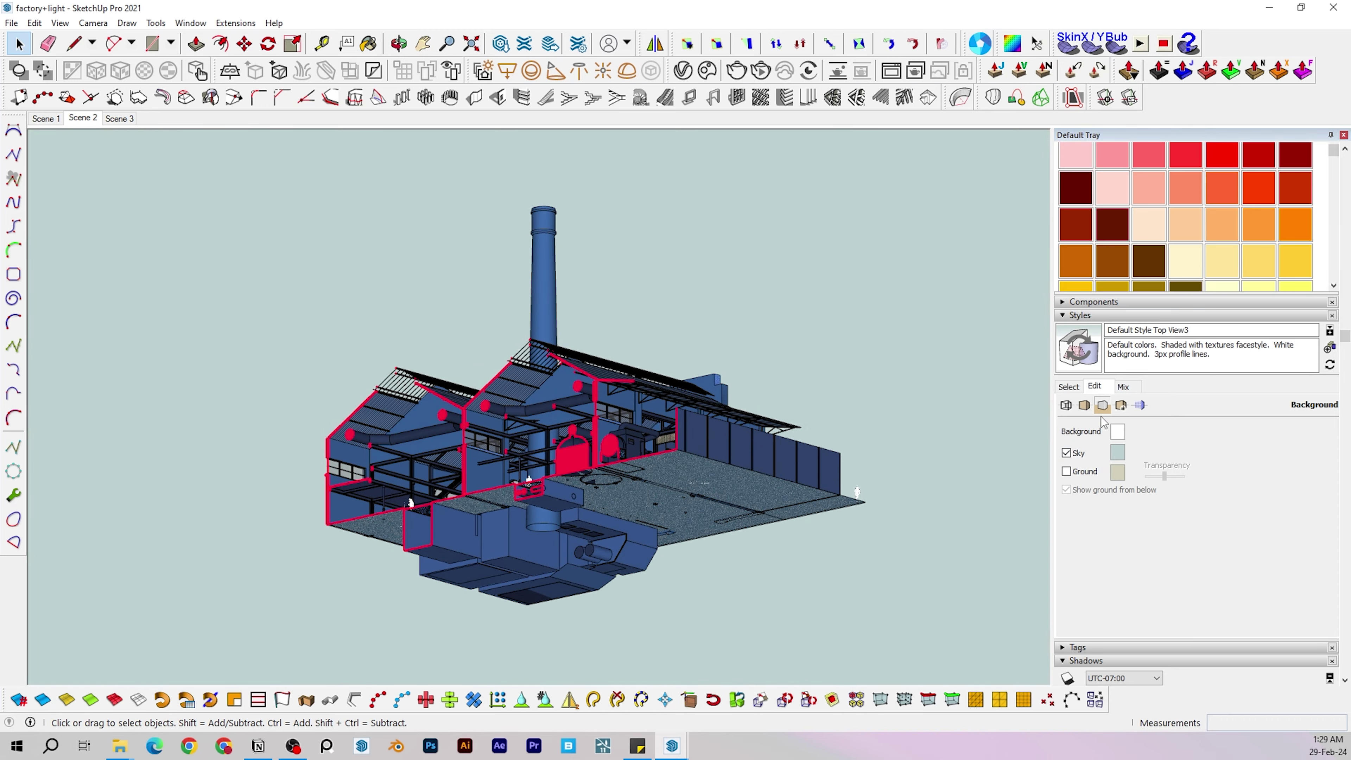
click(1065, 452)
middle_drag(500, 282, 474, 271)
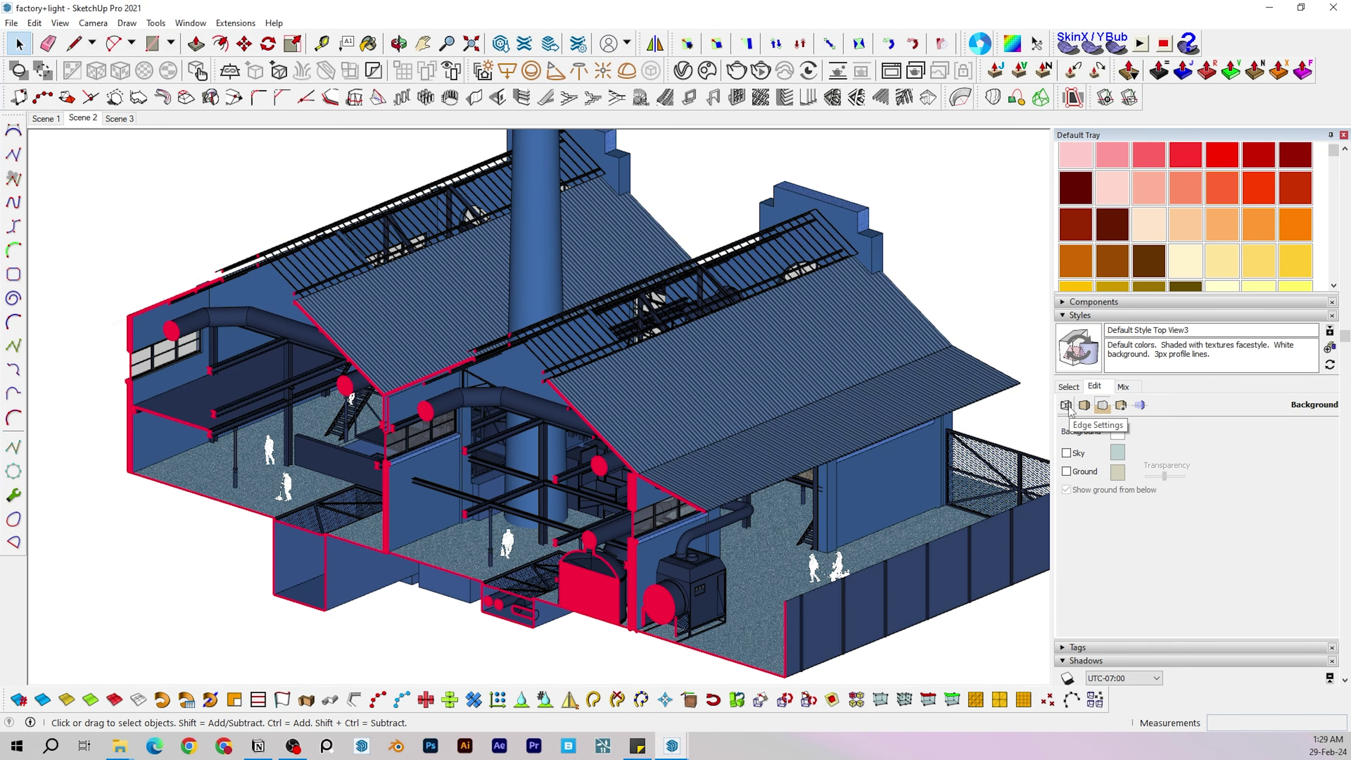
Enable edges and disable profiles in the style's edge settings, trying an extension of 10 before switching extension off
click(1067, 406)
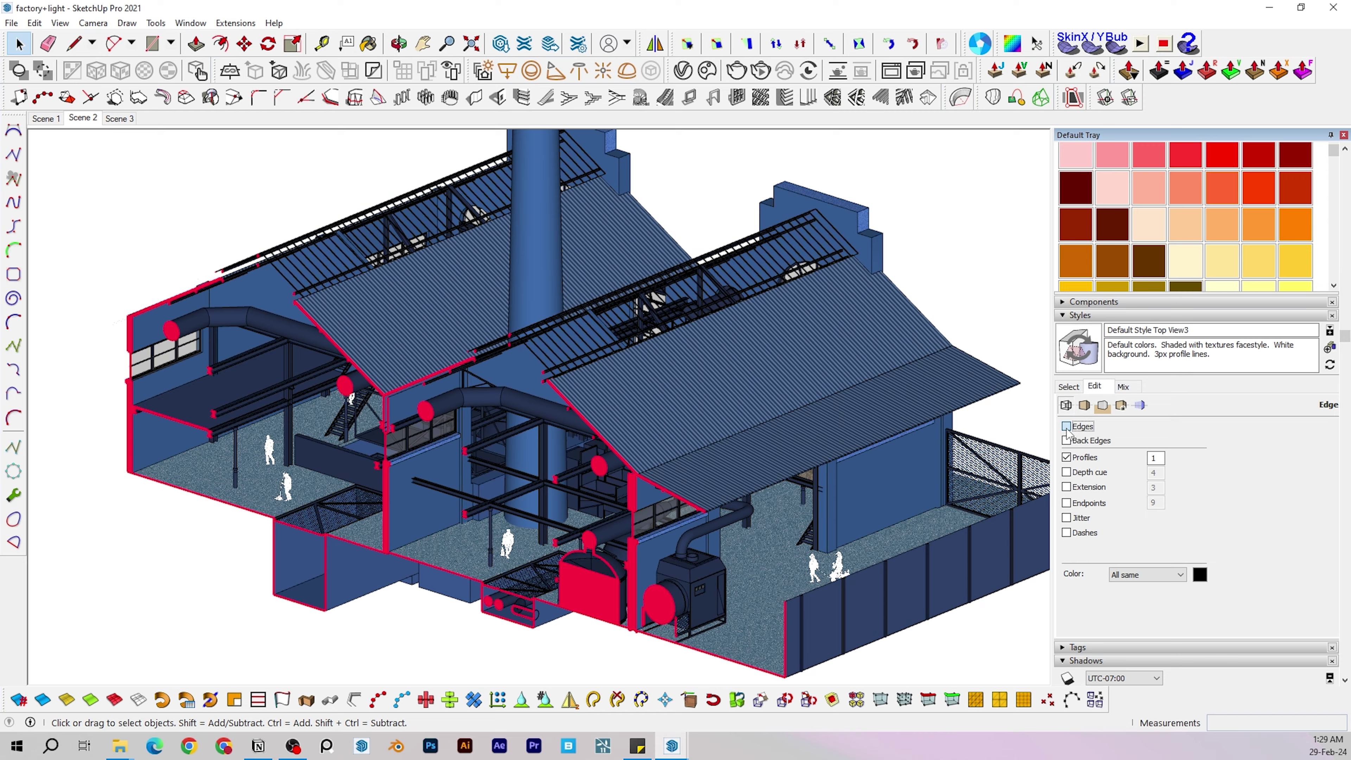
scroll(305, 404, up, 10)
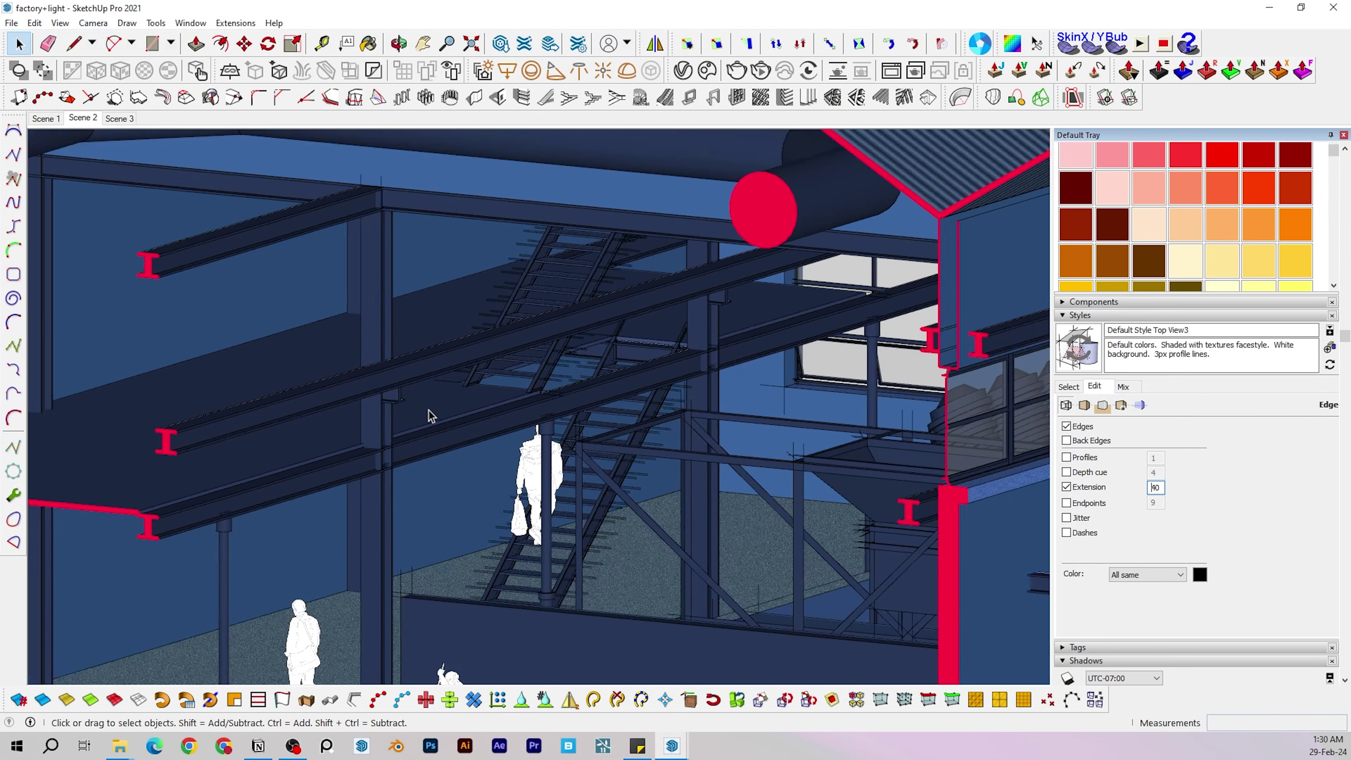
text(0)
scroll(523, 498, up, 5)
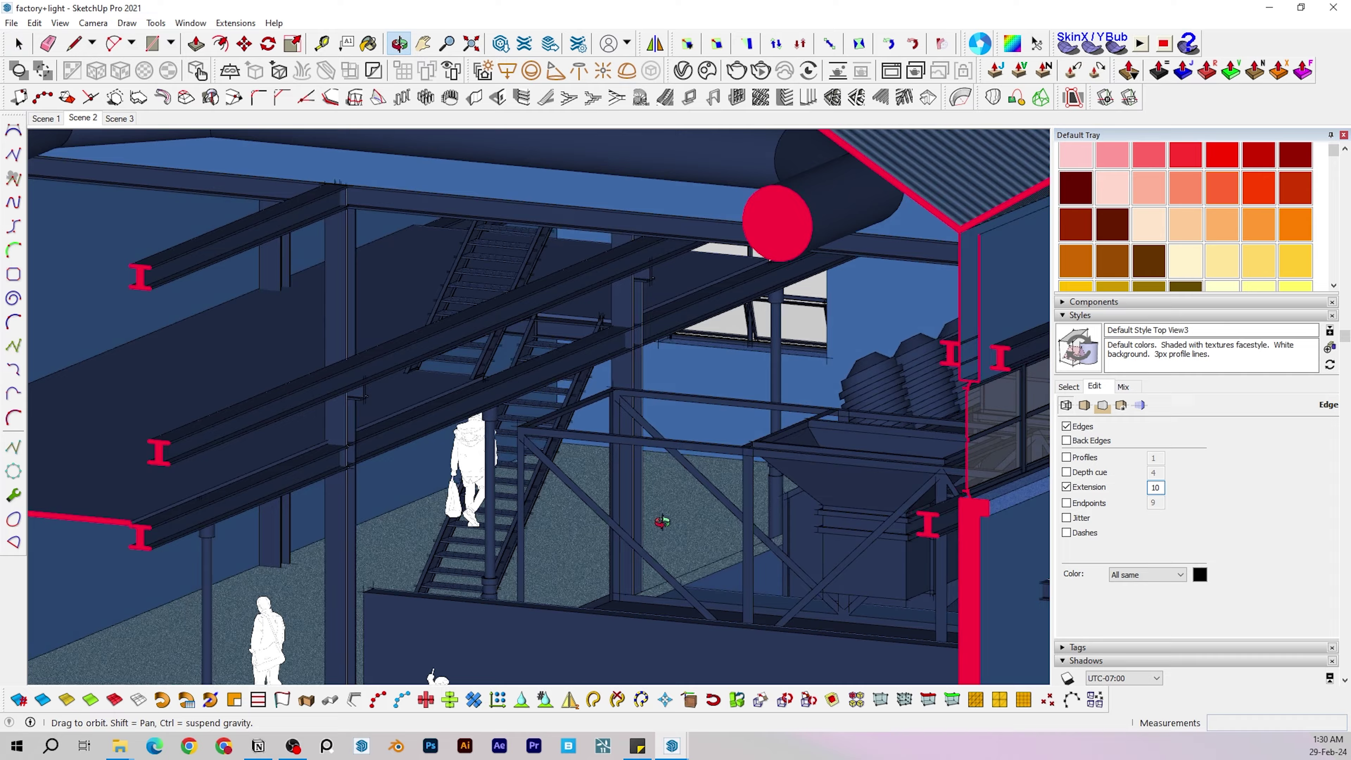
click(1066, 487)
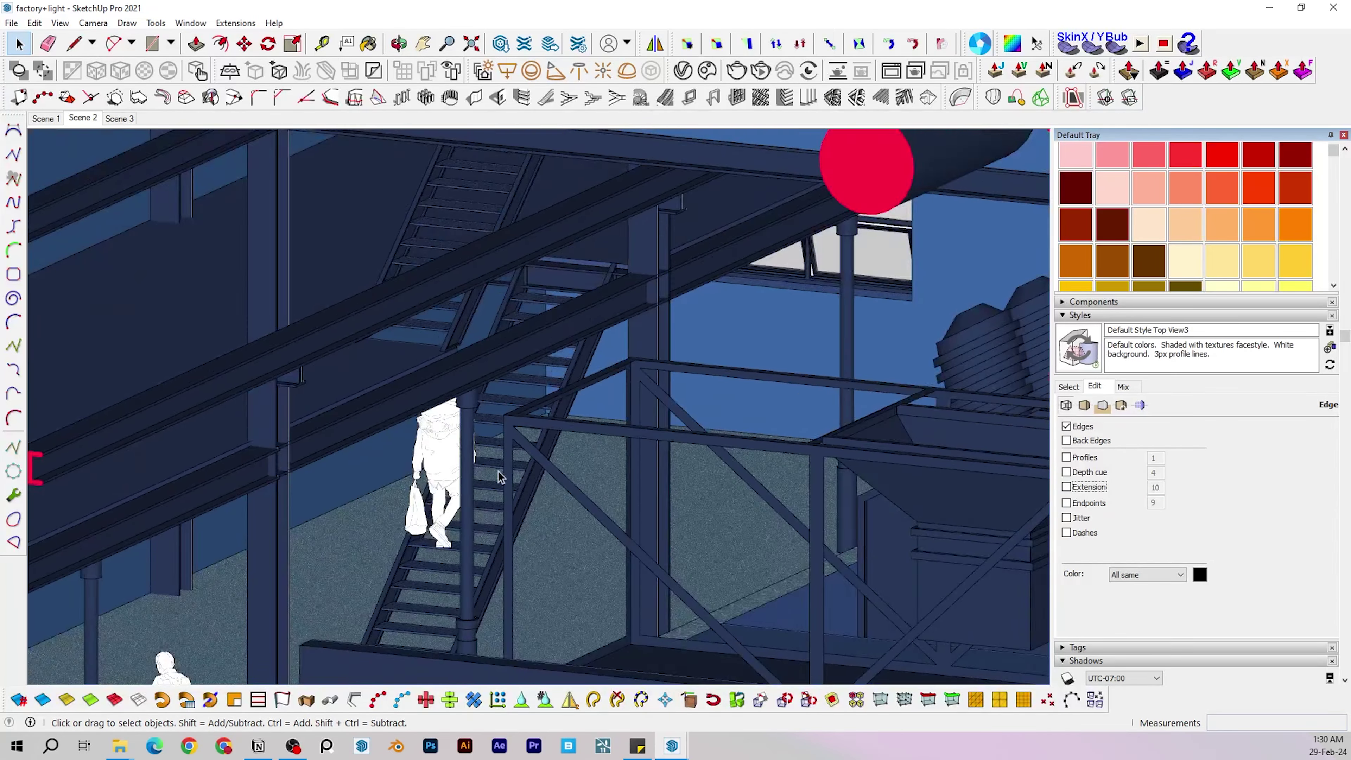
Try white edges against a black background for the factory section
click(1200, 576)
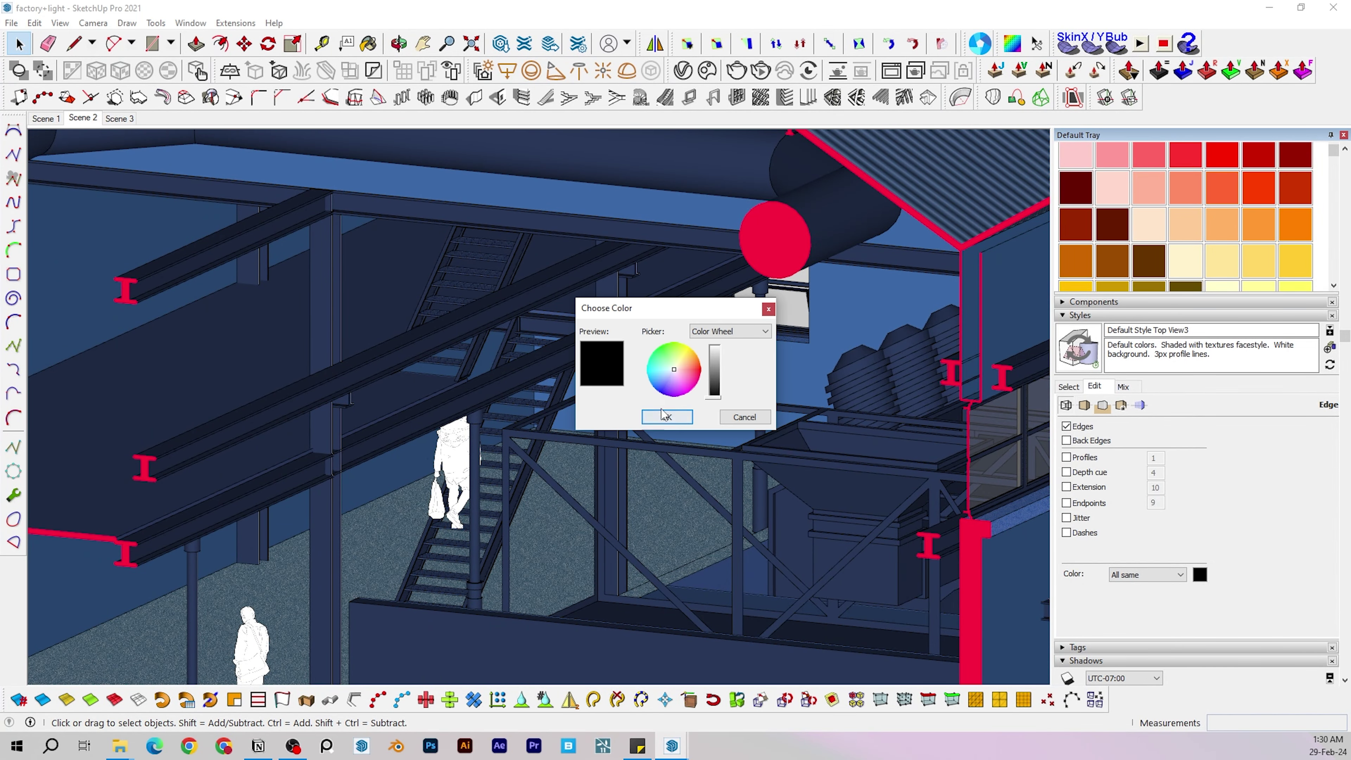
click(666, 417)
scroll(500, 392, down, 6)
middle_drag(846, 564, 798, 492)
click(1194, 578)
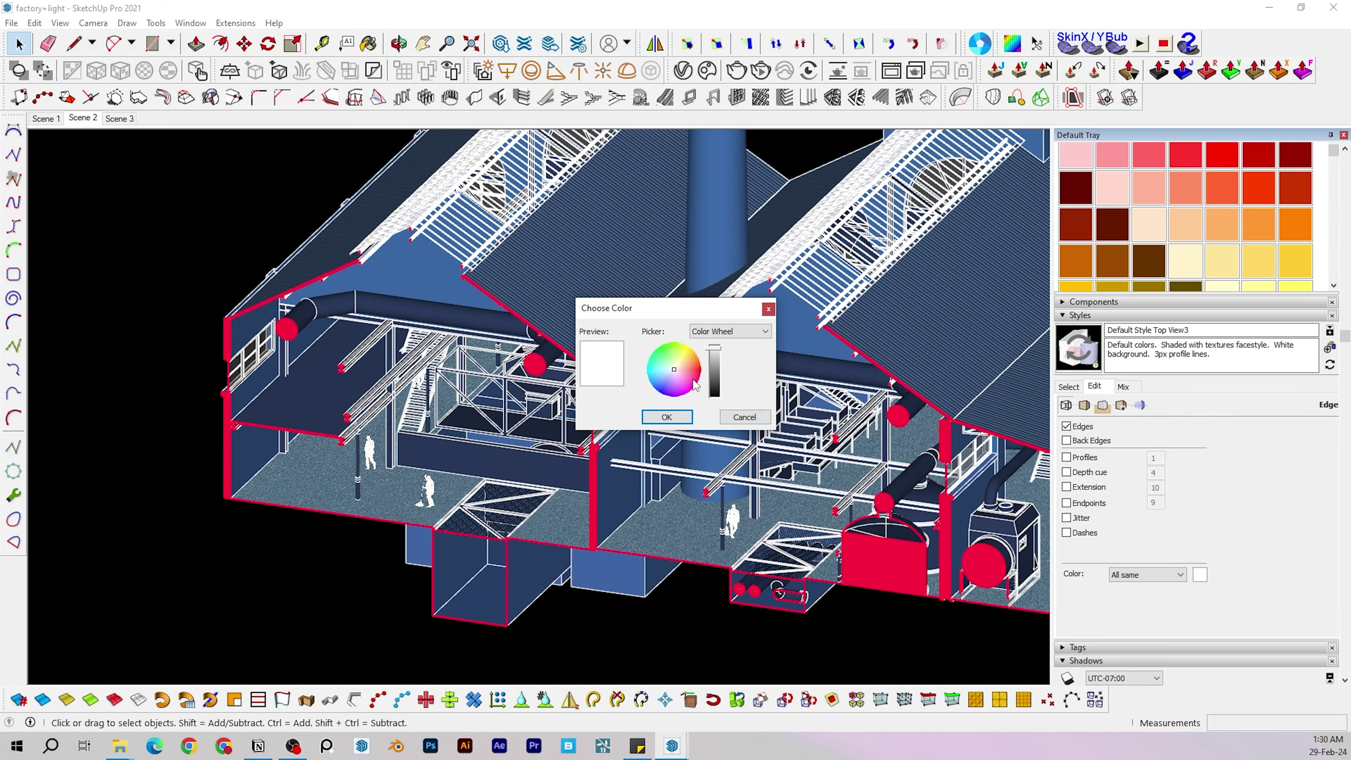
click(685, 419)
Set the section fill to light orange and the section lines to coral with a line width of 5
scroll(593, 386, up, 6)
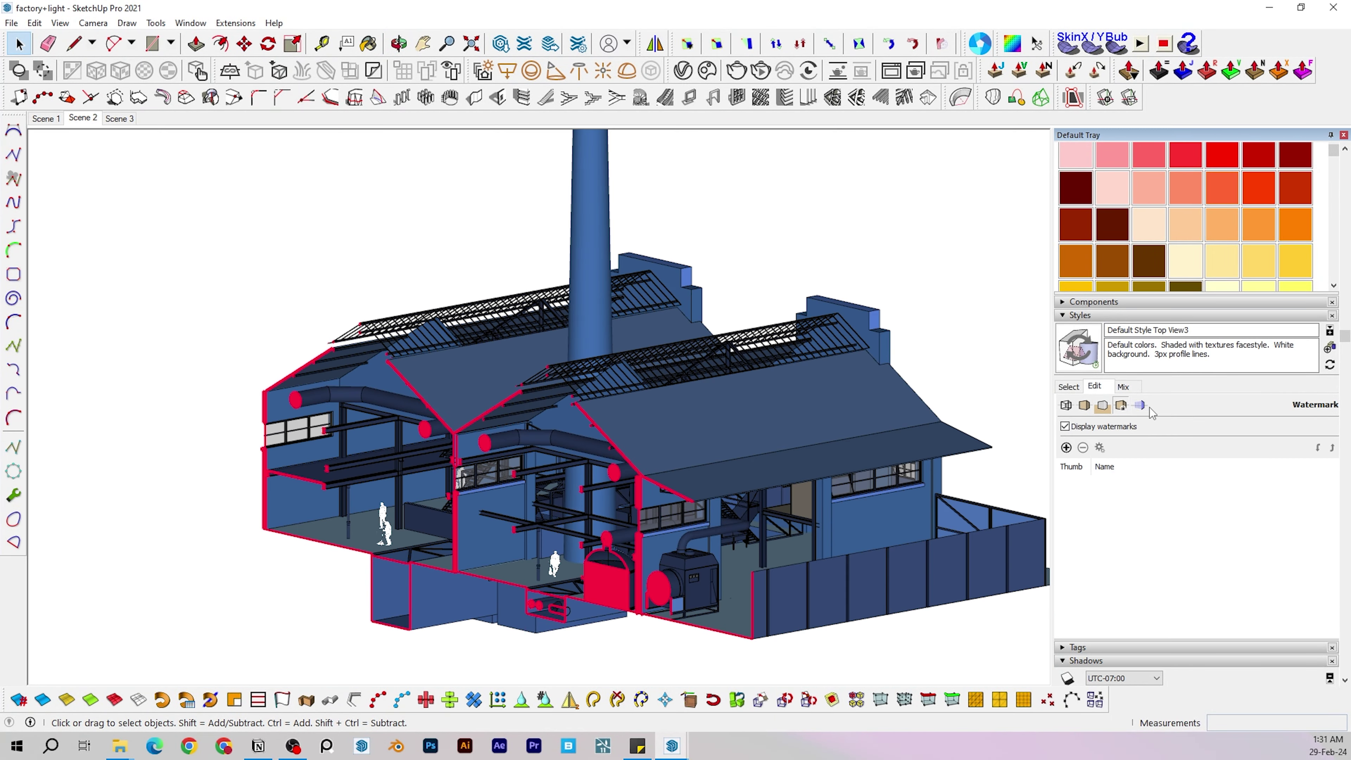
click(1139, 405)
click(1202, 467)
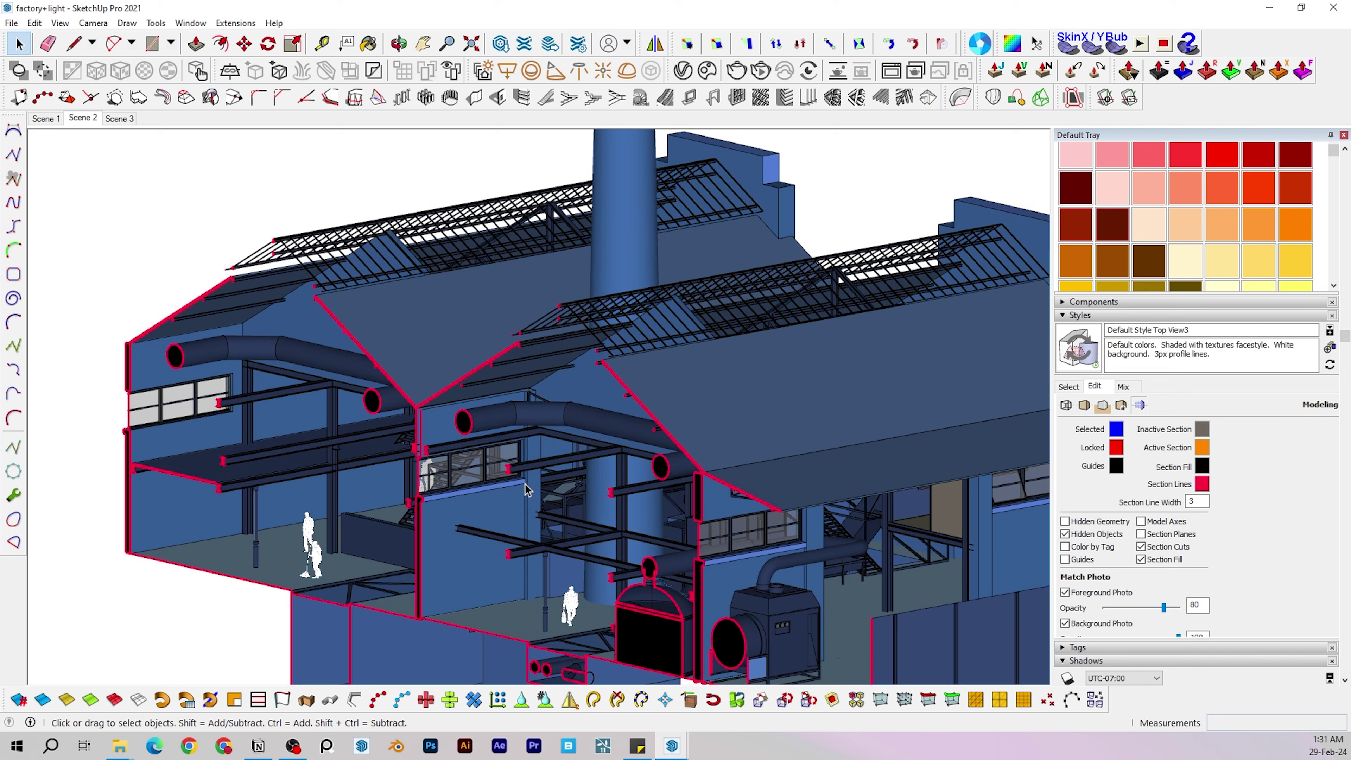
click(666, 416)
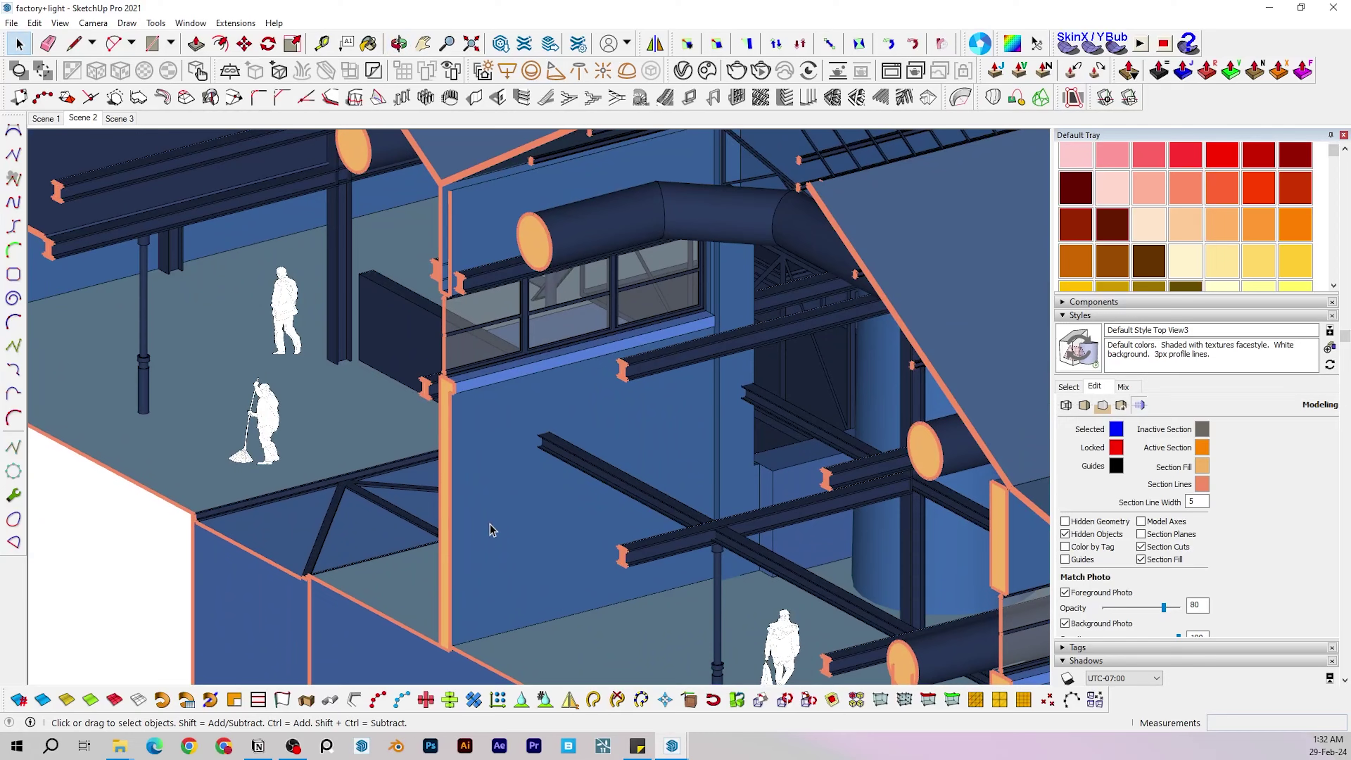
Change the factory's section fill colour to near white
click(1202, 469)
click(667, 416)
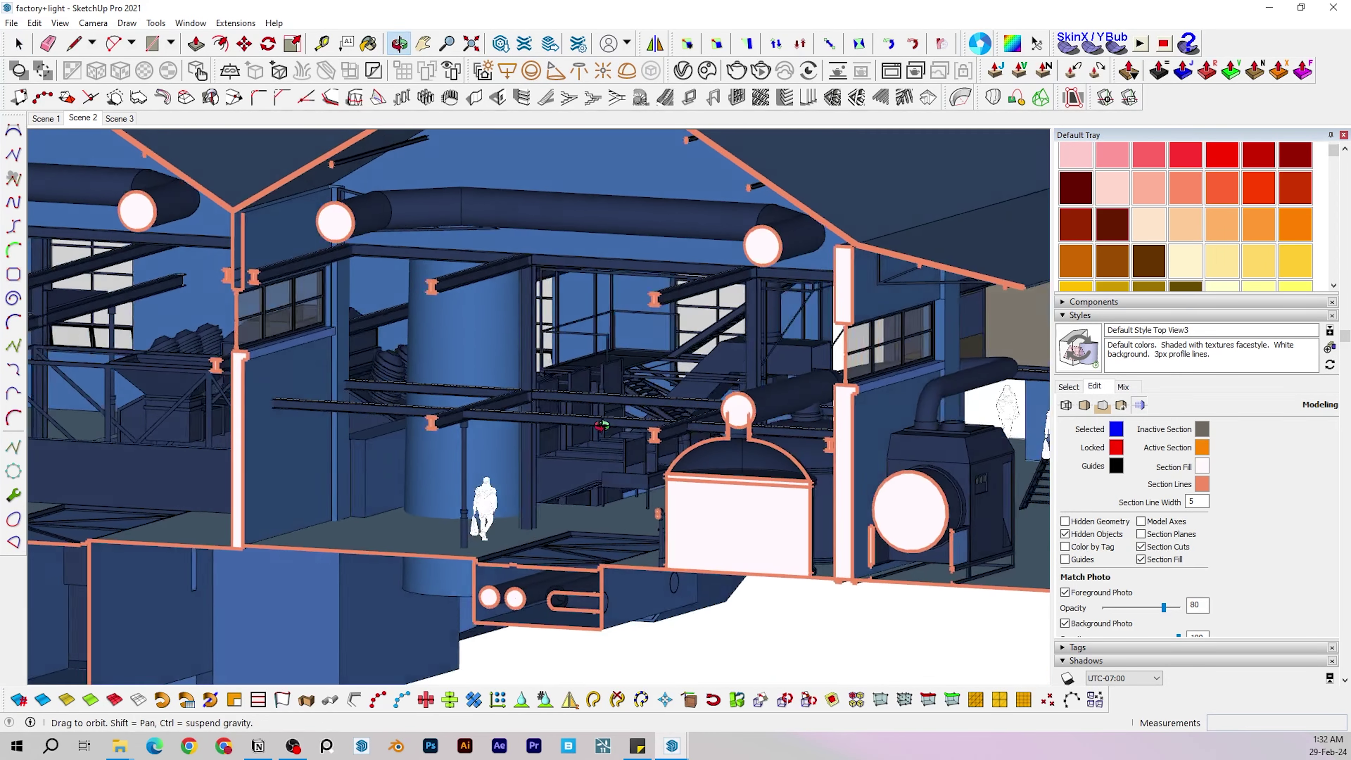
key(space)
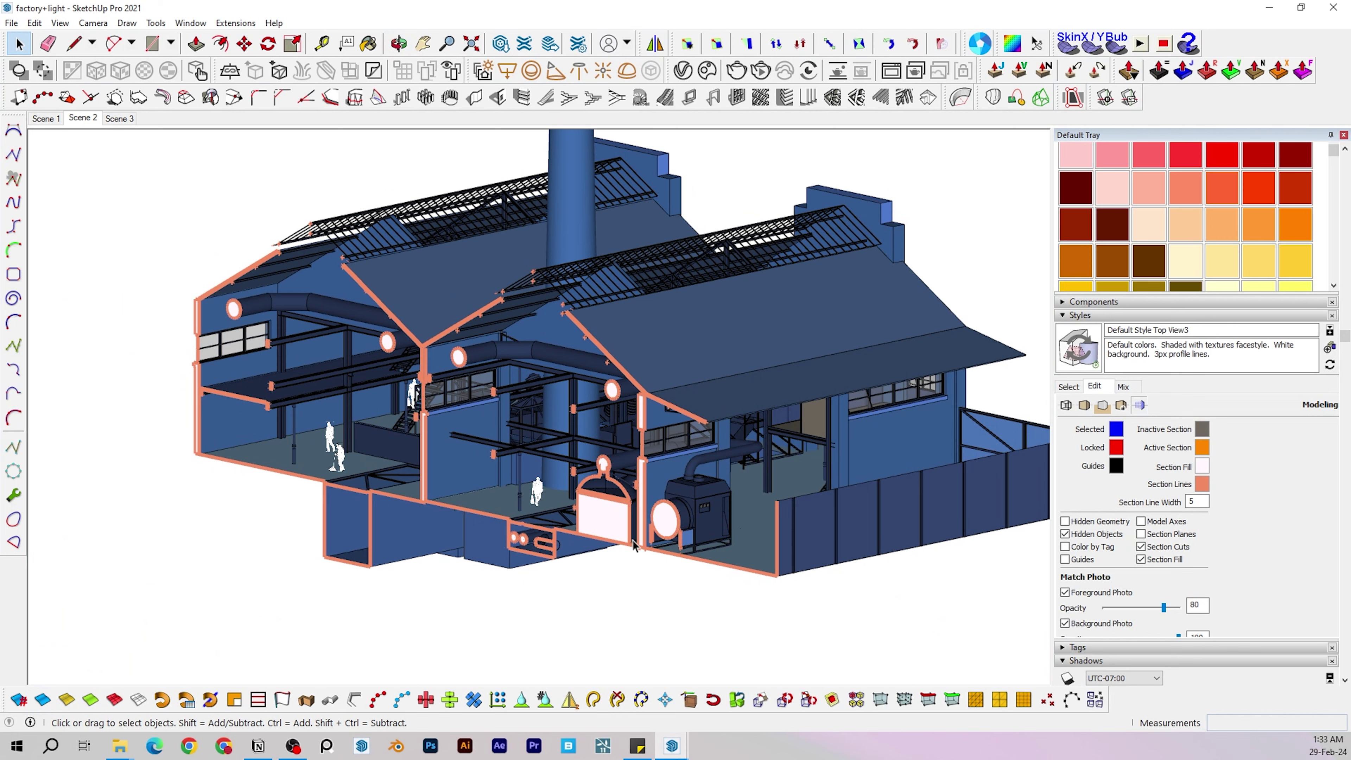